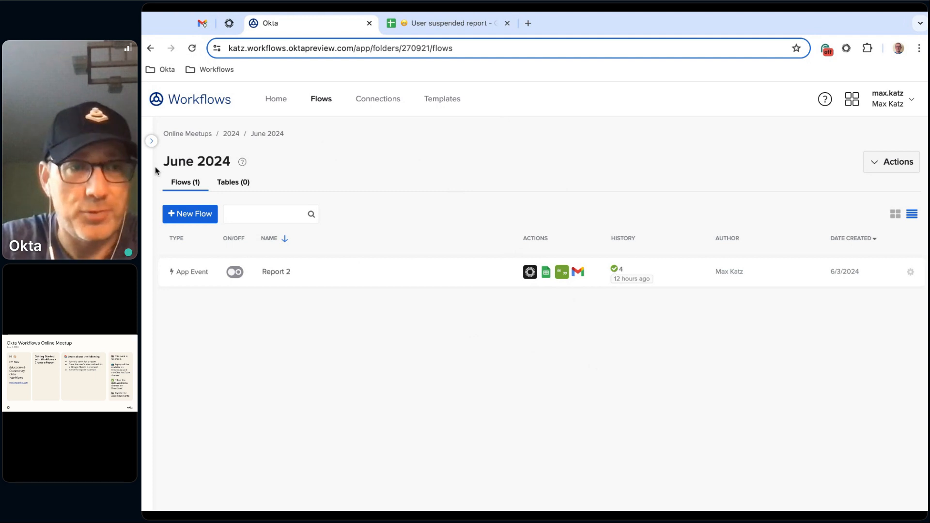
- Create a new flow in the June 2024 folder
click(152, 141)
scroll(245, 234, down, 6)
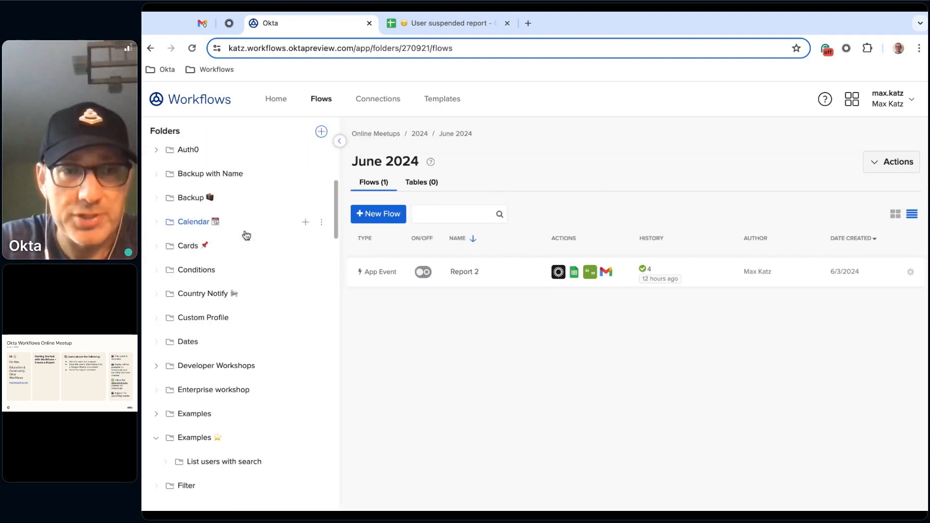
scroll(246, 235, up, 4)
scroll(247, 235, up, 5)
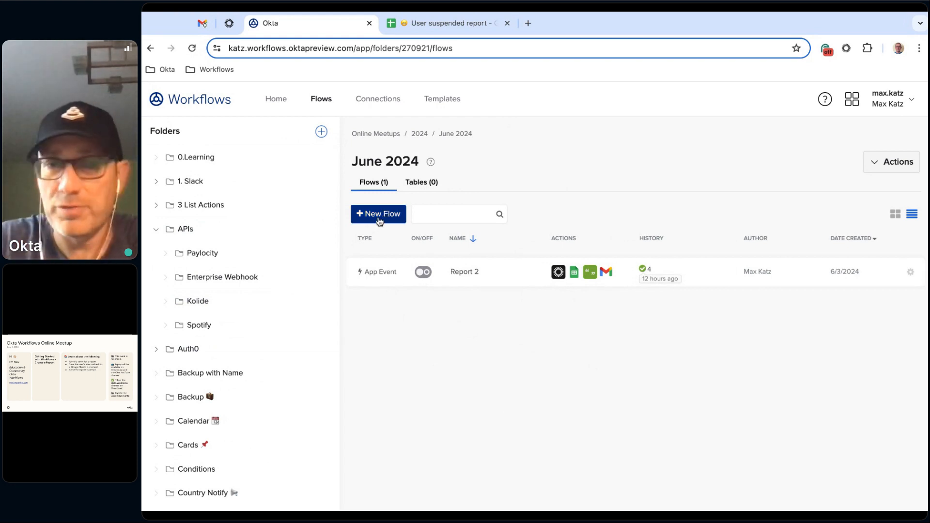
click(381, 214)
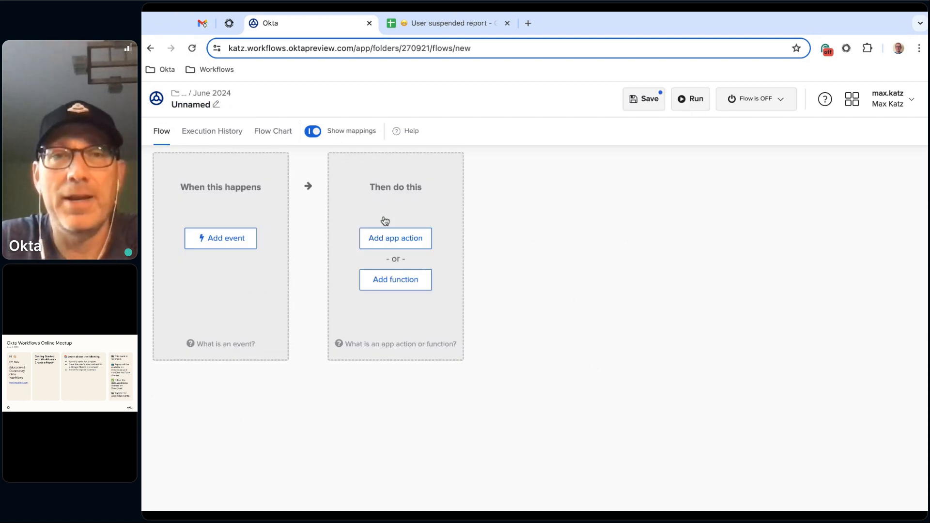
- Name the flow "Basic Report", describe it as "A basic report flow.", and enable saving all data that passes through it
click(203, 106)
text(Basic Report)
click(511, 296)
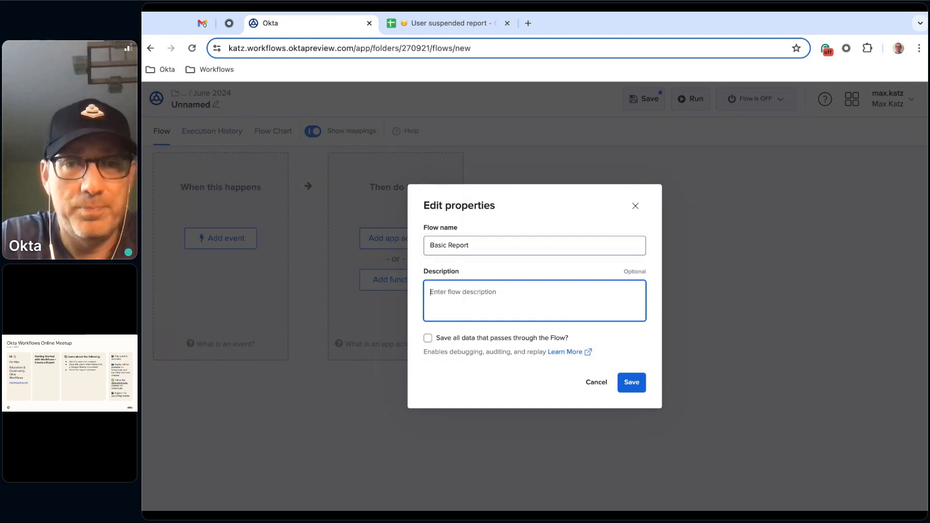
text(B)
key(BackSpace)
text(A )
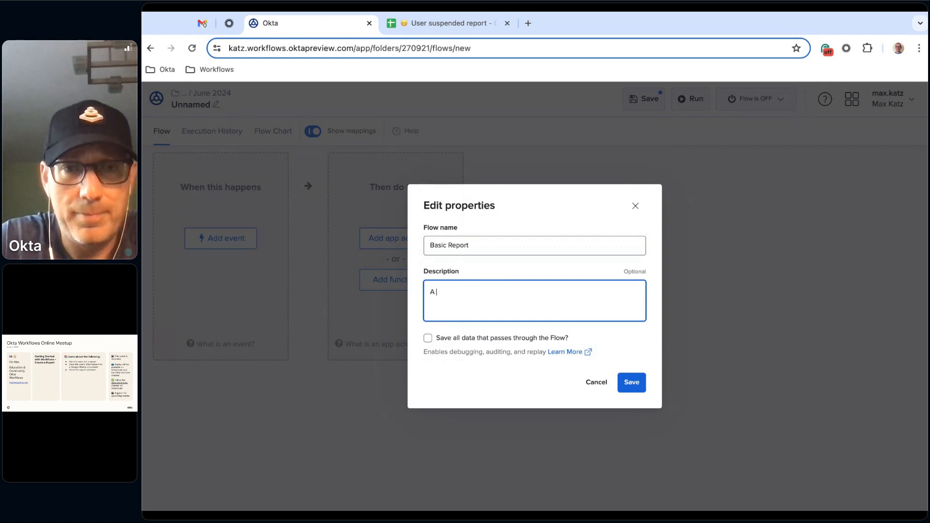
text(basic re)
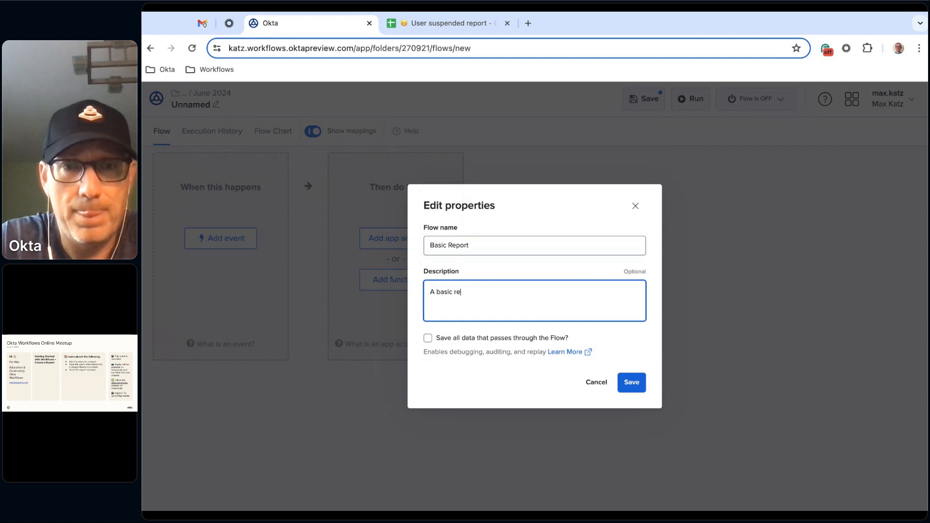
text(port flow.)
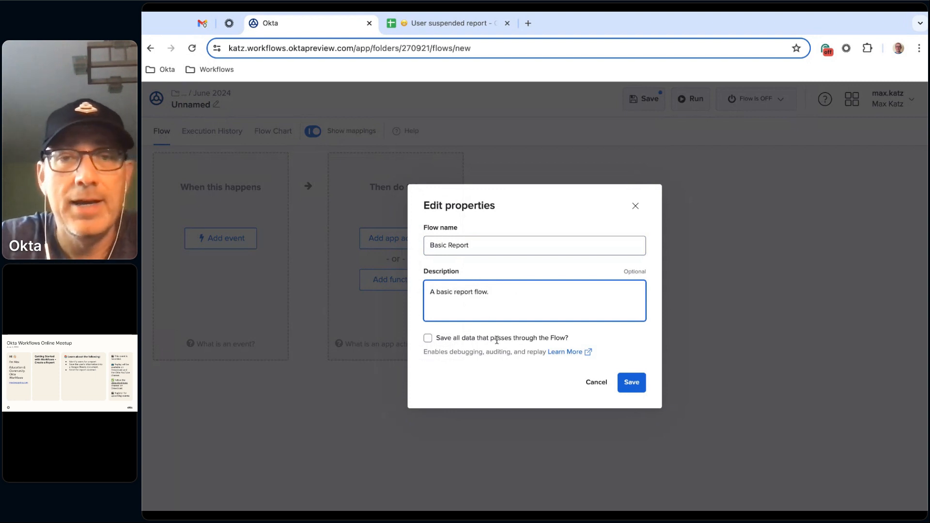
click(442, 341)
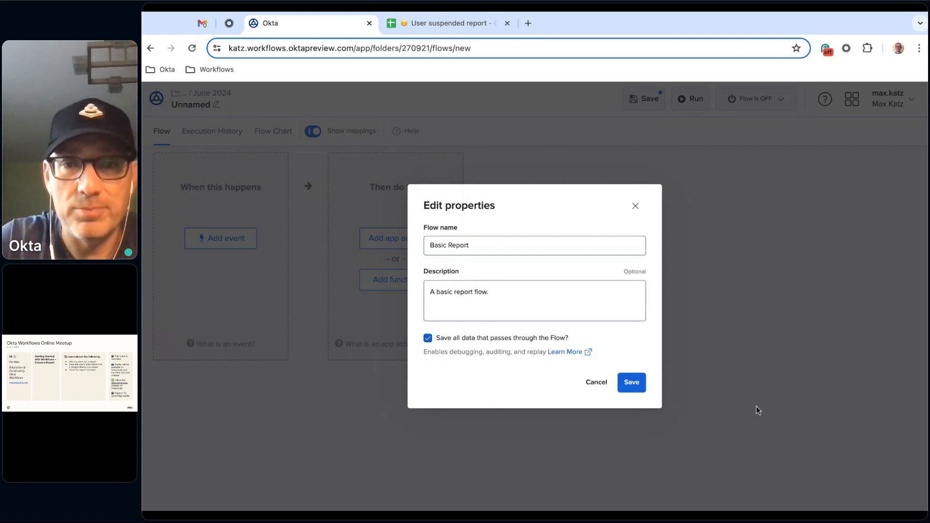
click(632, 385)
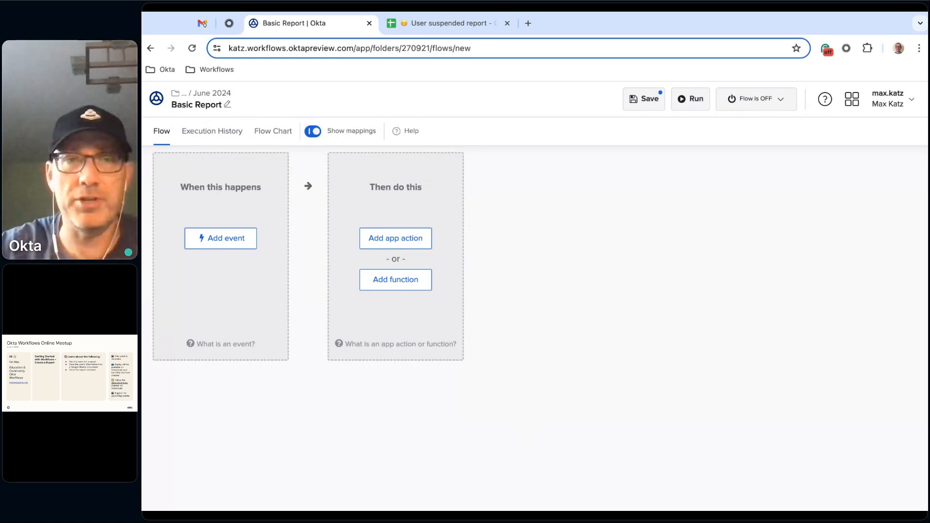
- Examine the apps available for starting a flow and the list of events offered by the Okta connector
click(228, 241)
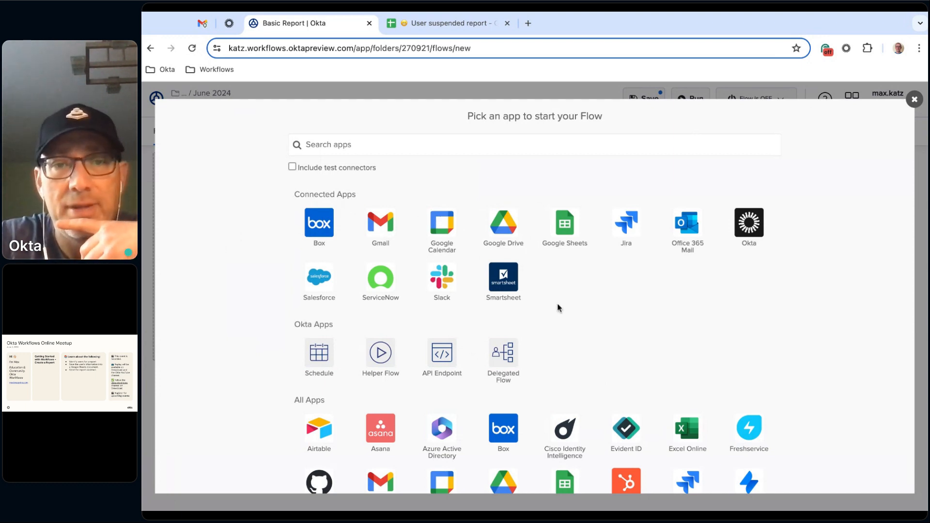
scroll(557, 307, down, 2)
scroll(536, 406, up, 2)
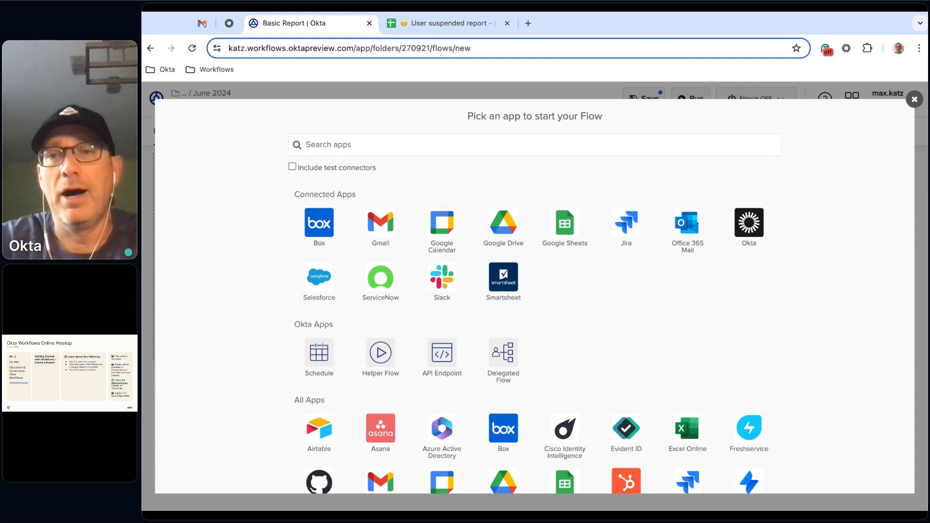
click(750, 224)
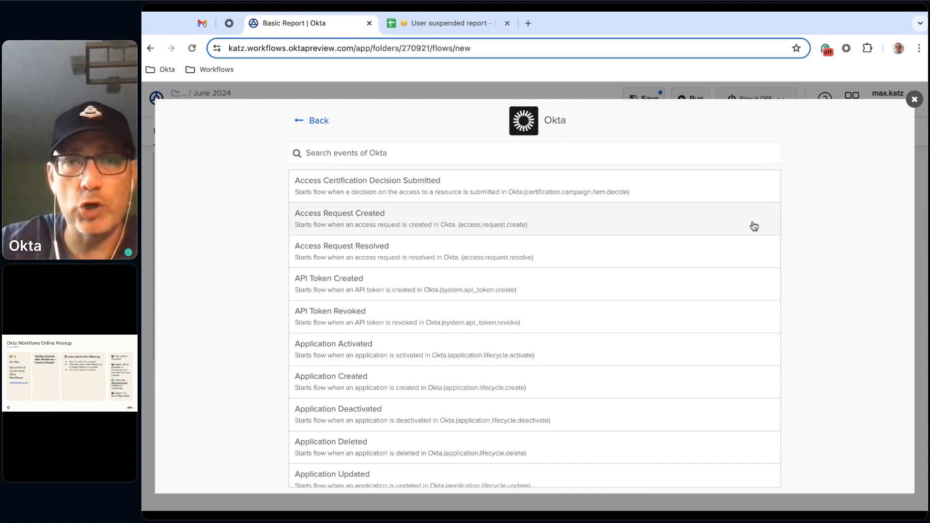
scroll(583, 250, down, 6)
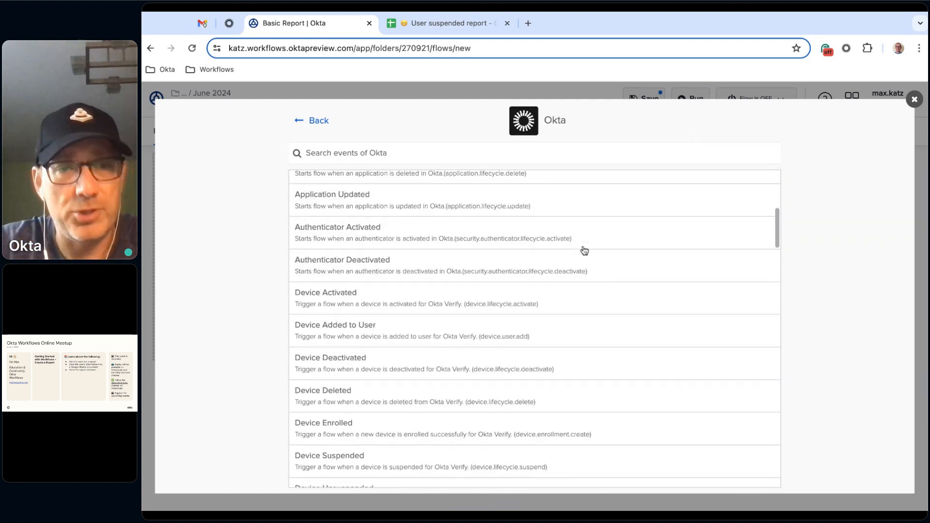
scroll(584, 250, down, 3)
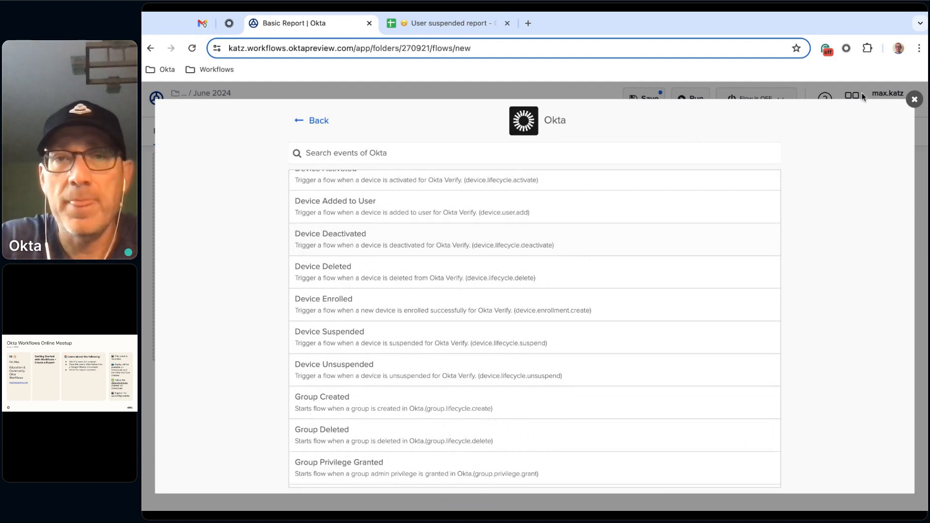
- Examine the events offered by the Google Sheets and Salesforce connectors and leave the event selection without choosing one
click(314, 122)
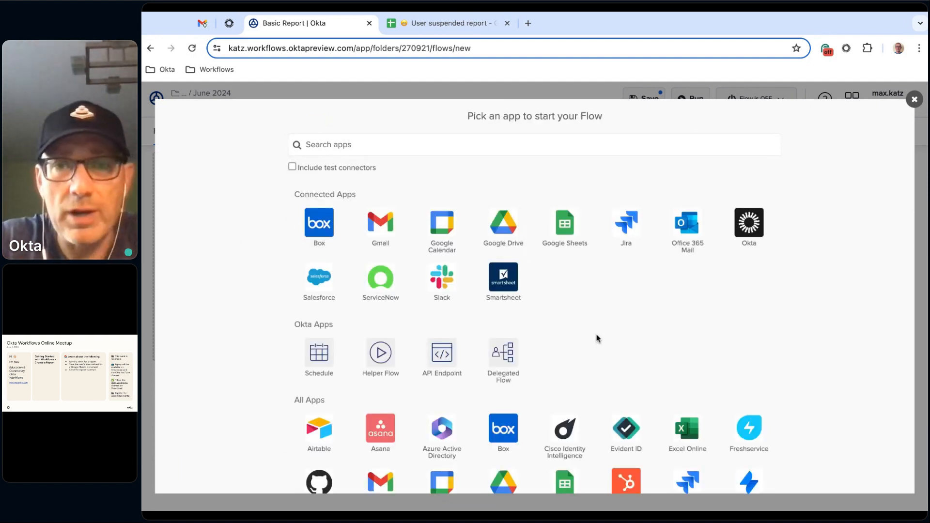
click(563, 226)
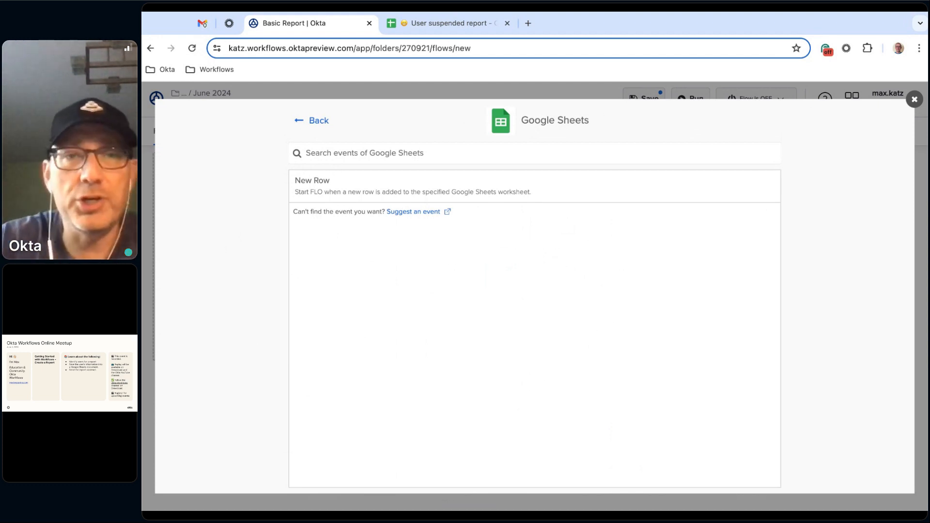
click(305, 123)
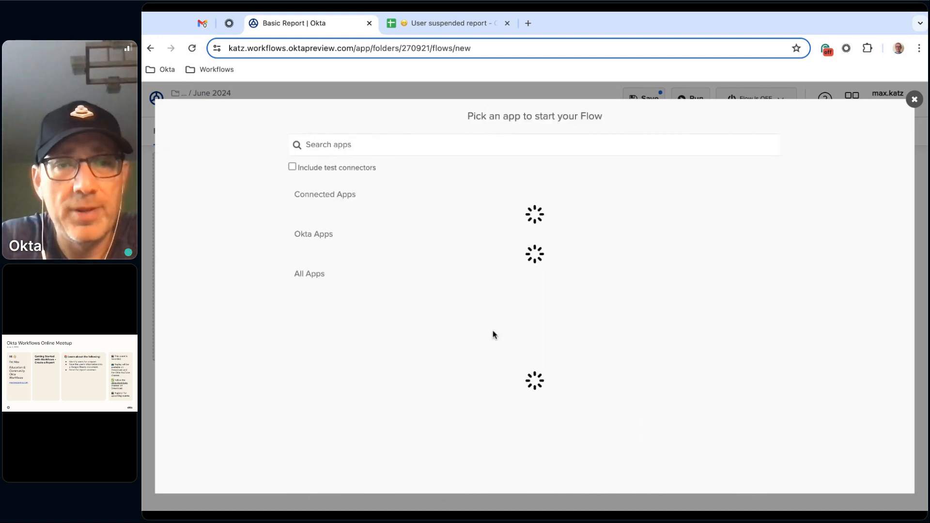
click(319, 287)
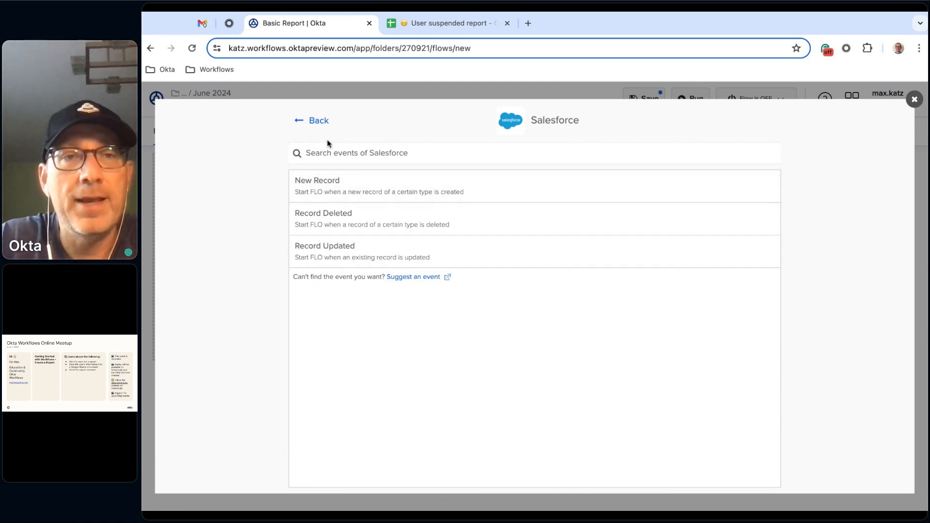
click(315, 122)
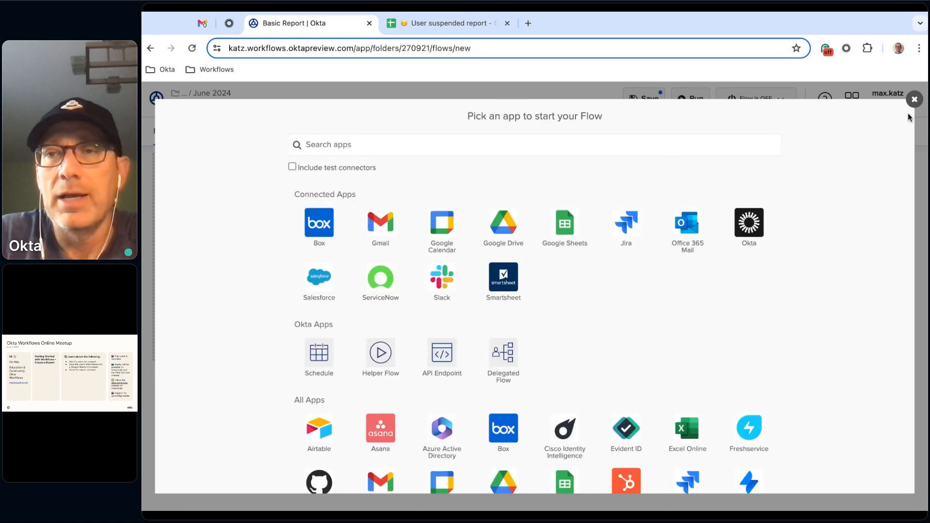
click(915, 99)
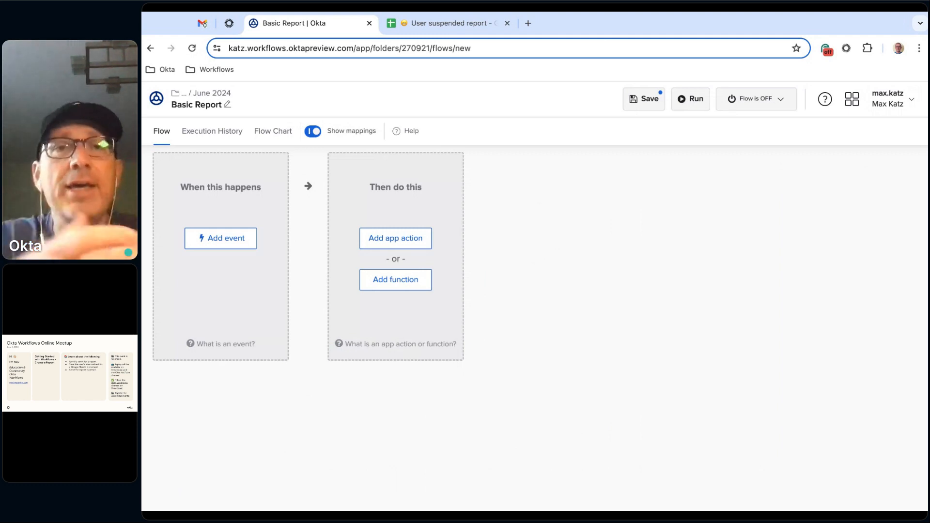
- Try a Schedule event as the flow's trigger, close its schedule settings and delete the event card
click(238, 248)
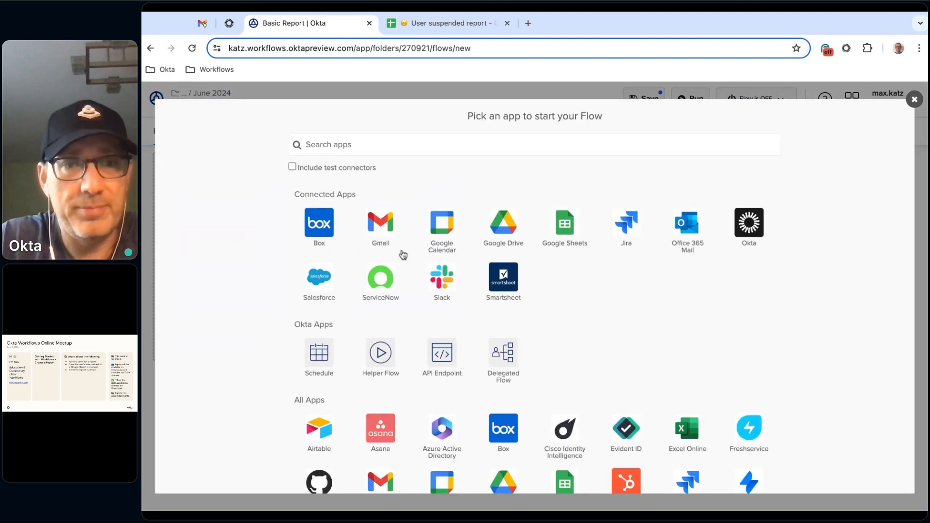
click(320, 356)
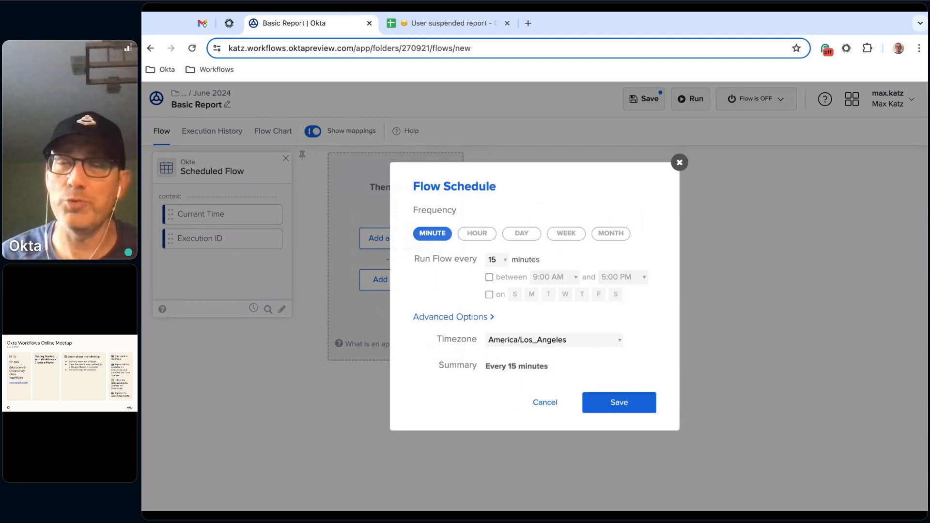
click(680, 163)
click(286, 160)
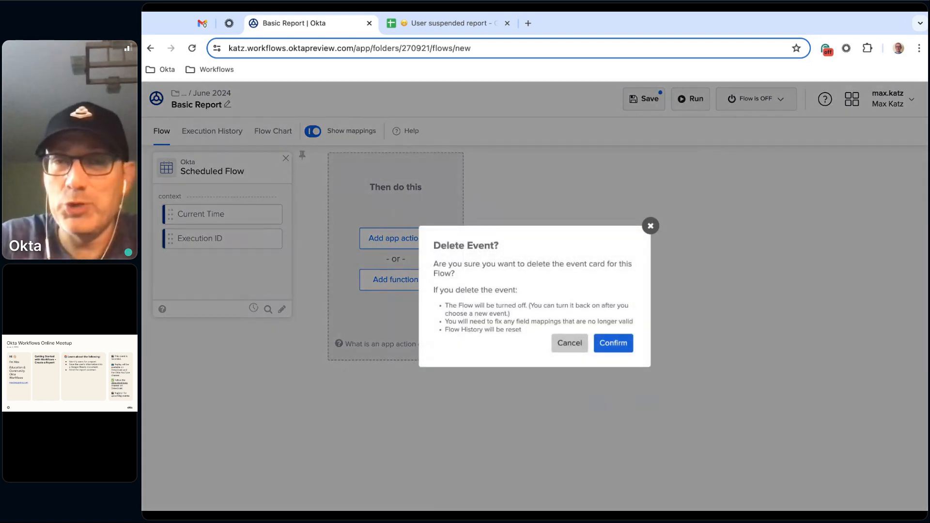
click(613, 343)
- Try an API Endpoint event secured with a client token as the flow's trigger and delete the event card
click(222, 244)
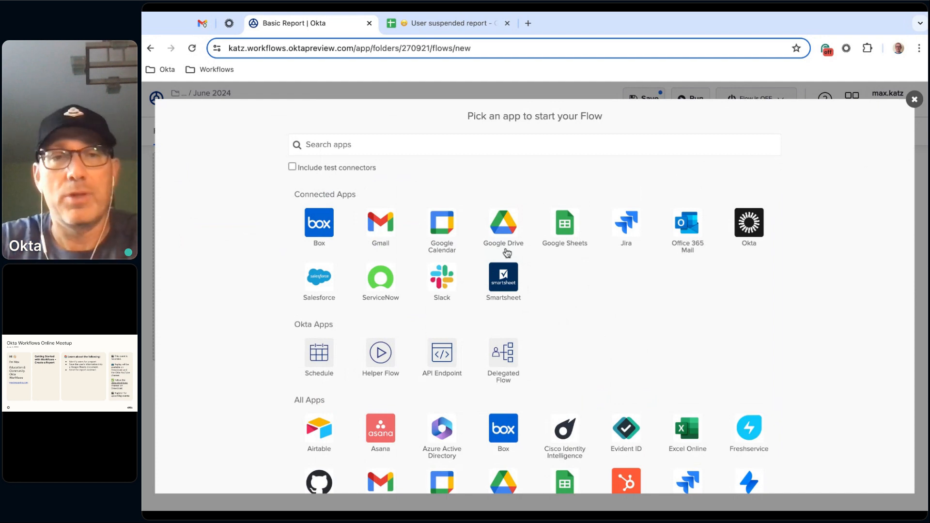
click(448, 358)
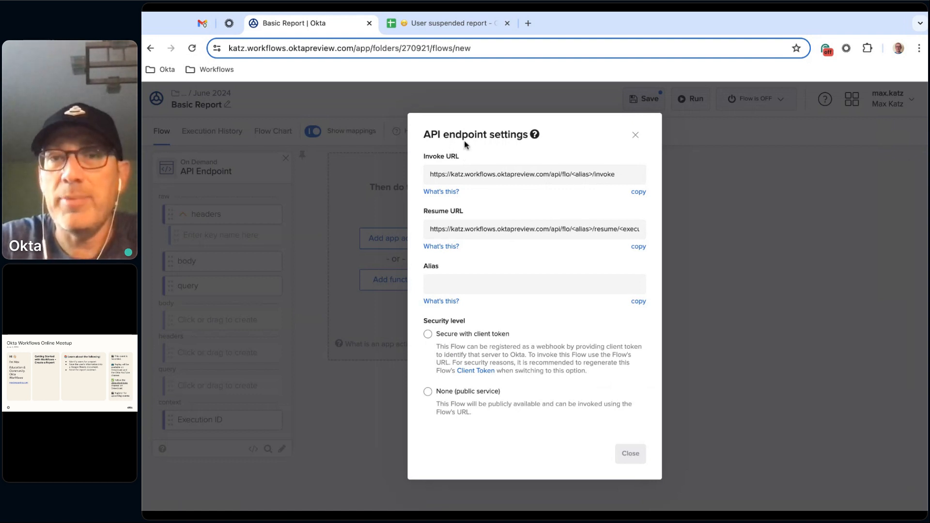
click(448, 339)
click(631, 466)
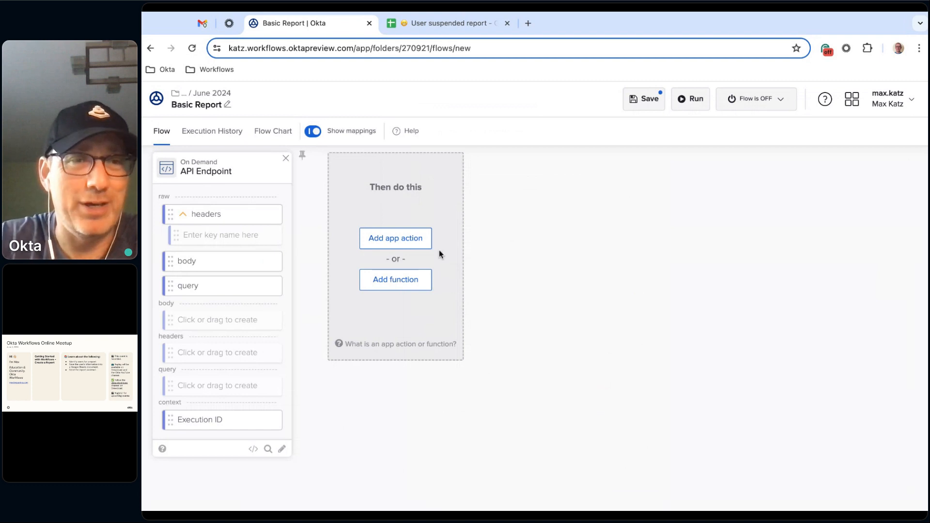
click(286, 159)
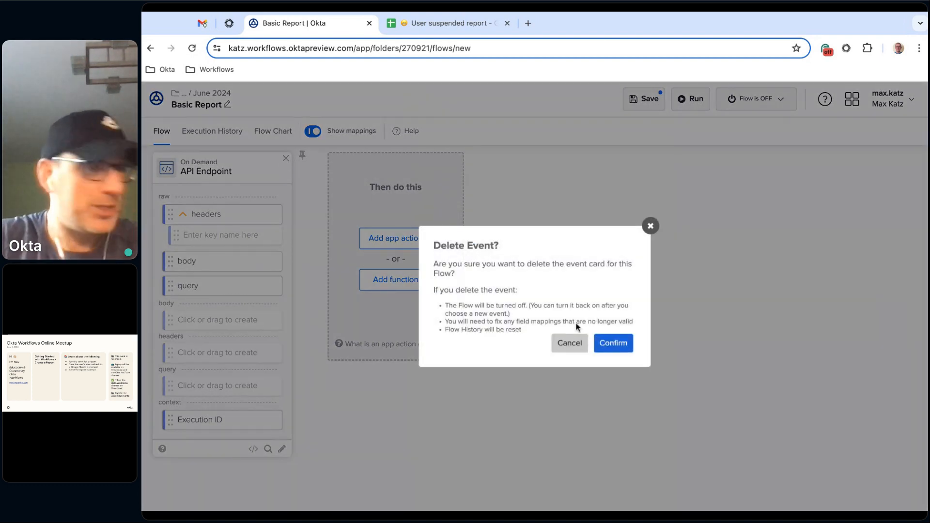
click(610, 343)
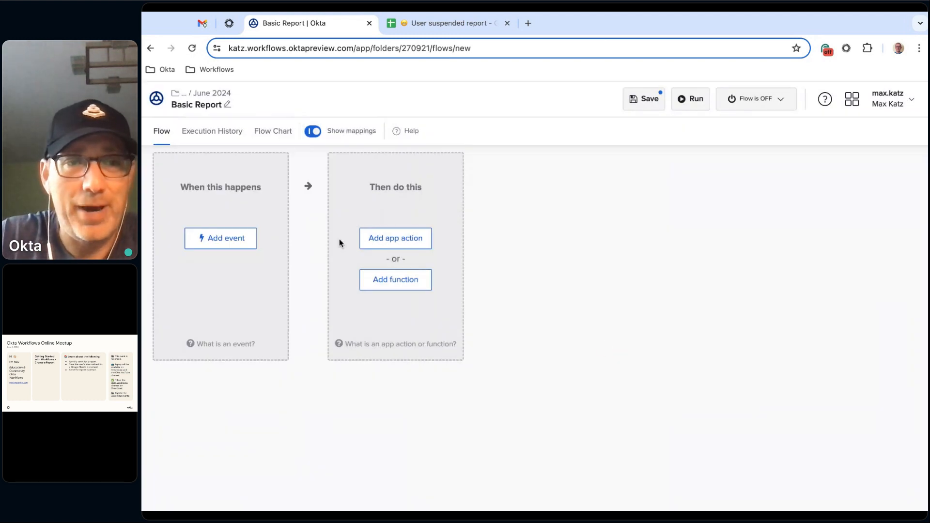
- Set Okta's User Deactivated event as the flow's trigger, searching the events for "dea", and save the flow
click(223, 241)
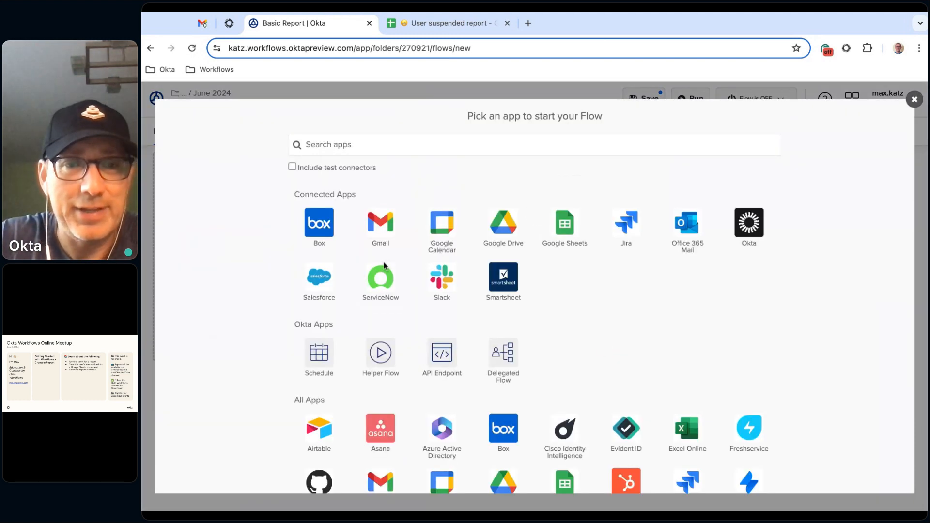
click(749, 224)
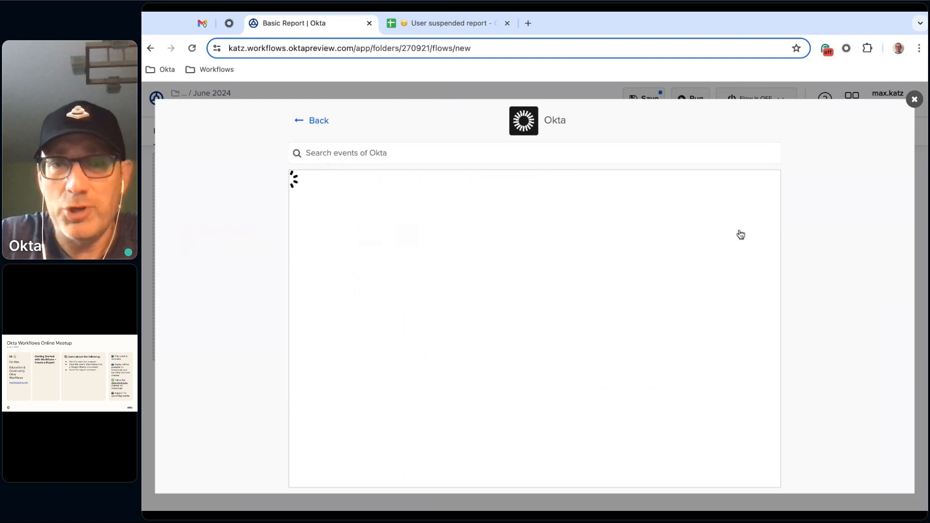
click(476, 151)
text(dea)
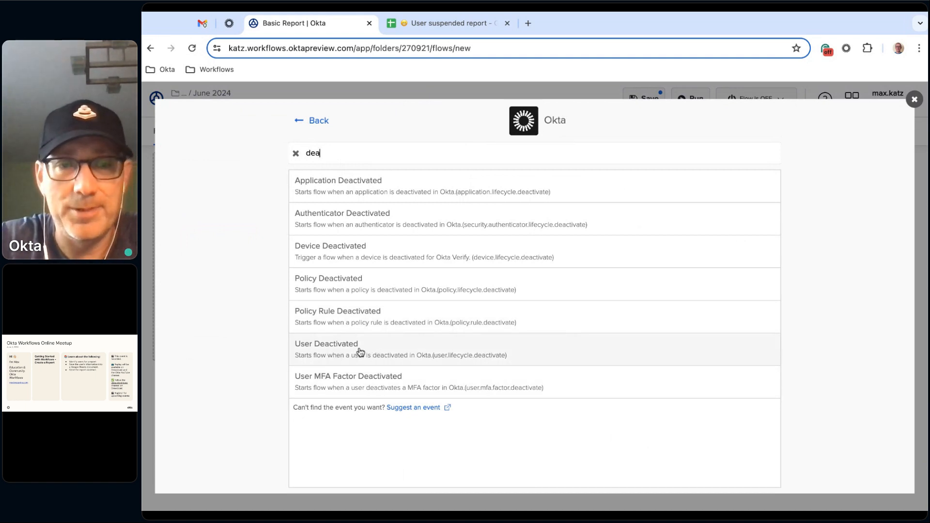
click(387, 351)
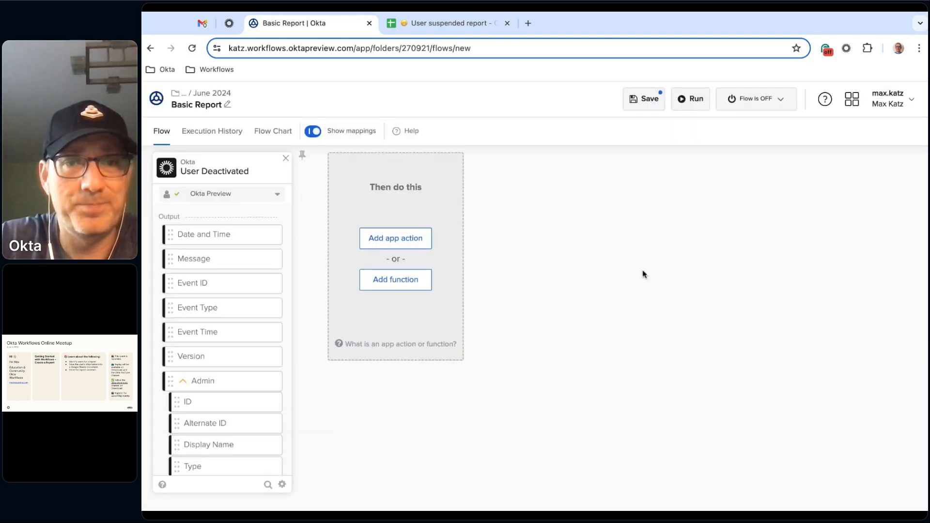
key(super+Tab)
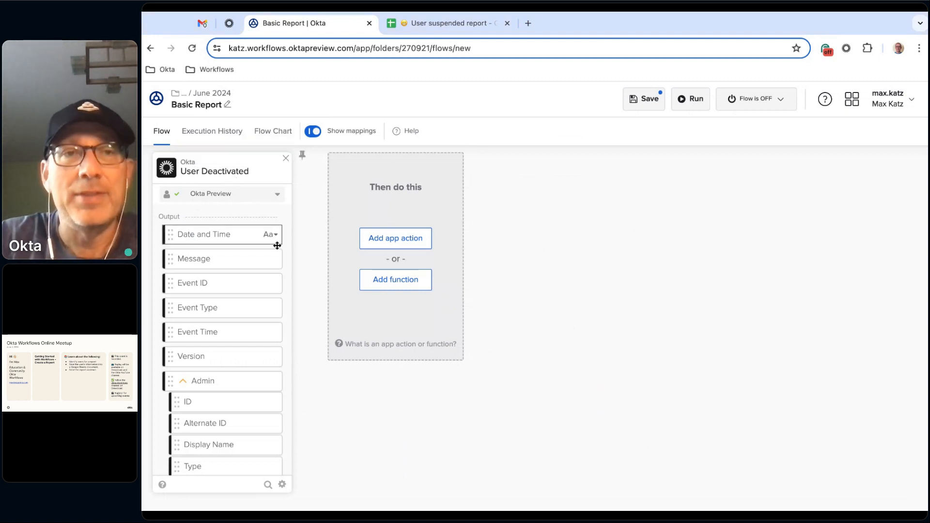
click(645, 101)
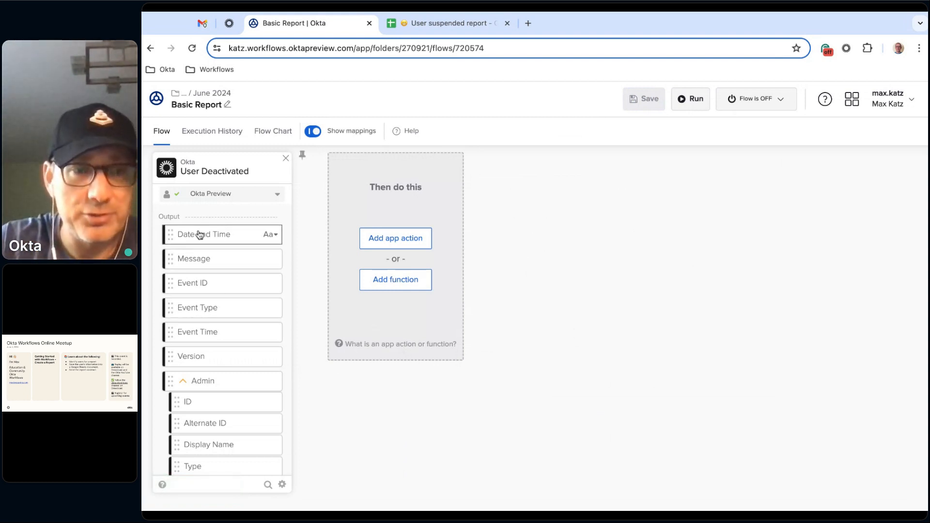
- Examine the output fields of the User Deactivated event card, including the Admin and Okta User groups
scroll(241, 288, down, 2)
scroll(241, 287, up, 3)
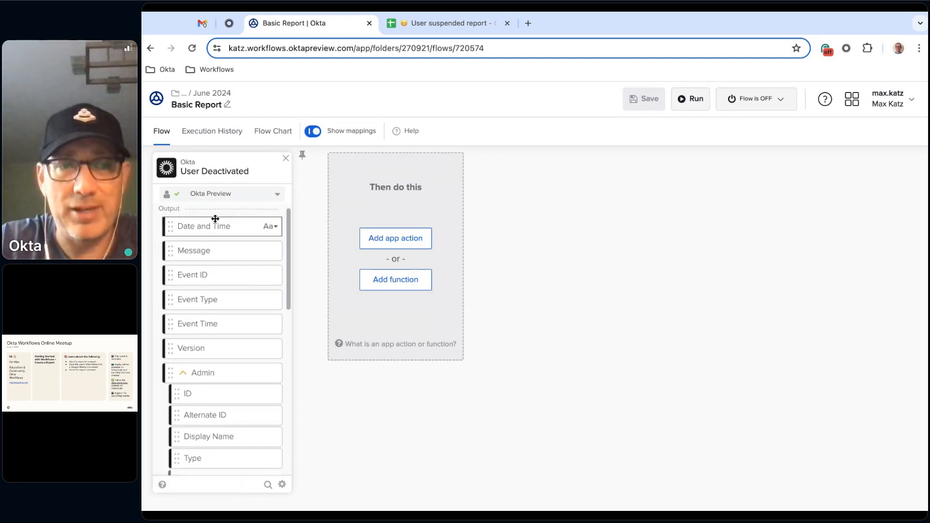
scroll(231, 268, down, 3)
scroll(230, 269, down, 5)
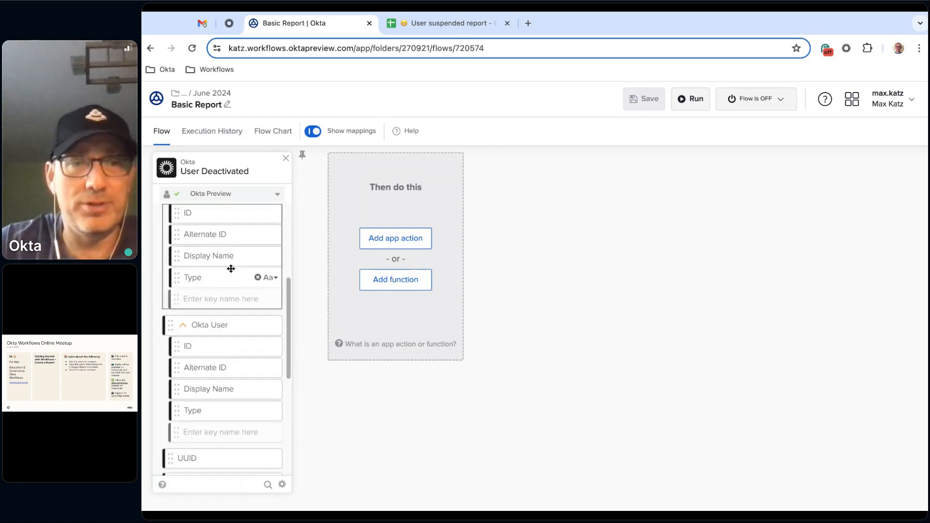
scroll(230, 269, up, 3)
scroll(231, 269, up, 2)
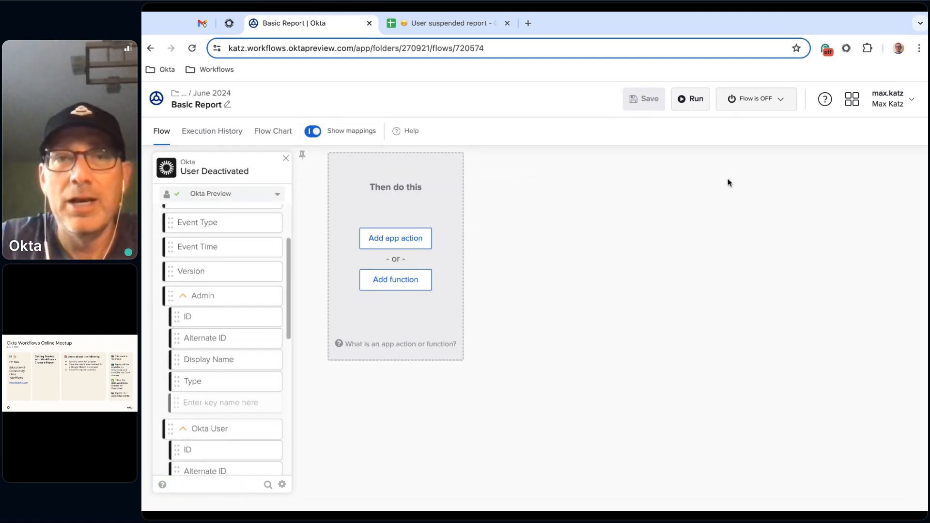
- Turn the Basic Report flow on, with saving of all data that passes through it enabled
click(781, 101)
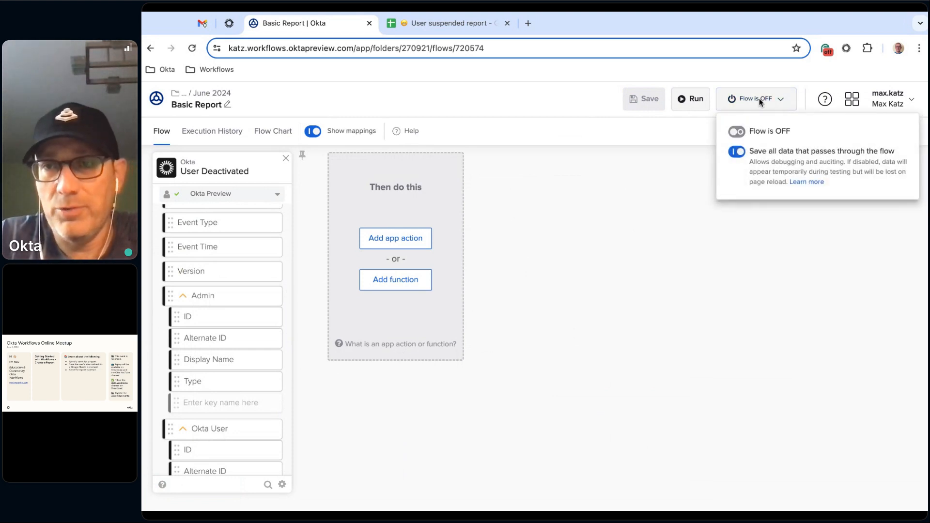
click(738, 135)
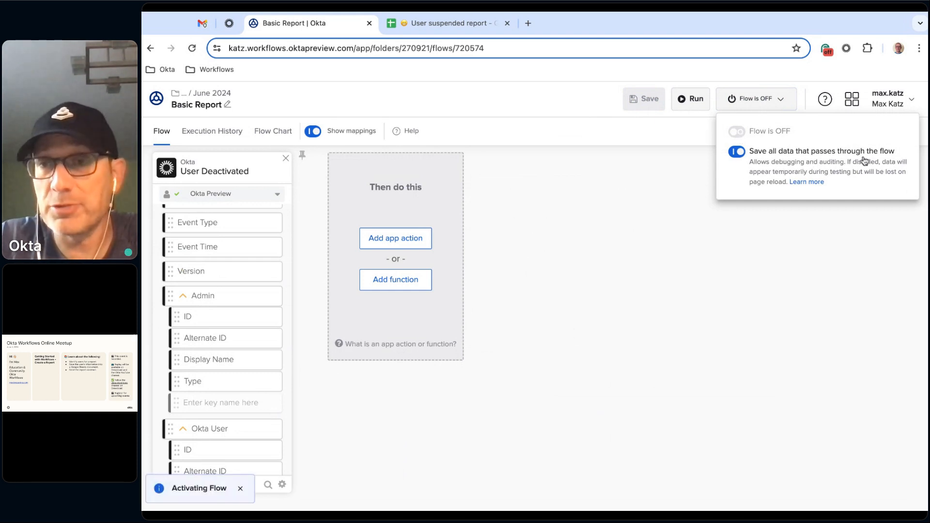
click(657, 229)
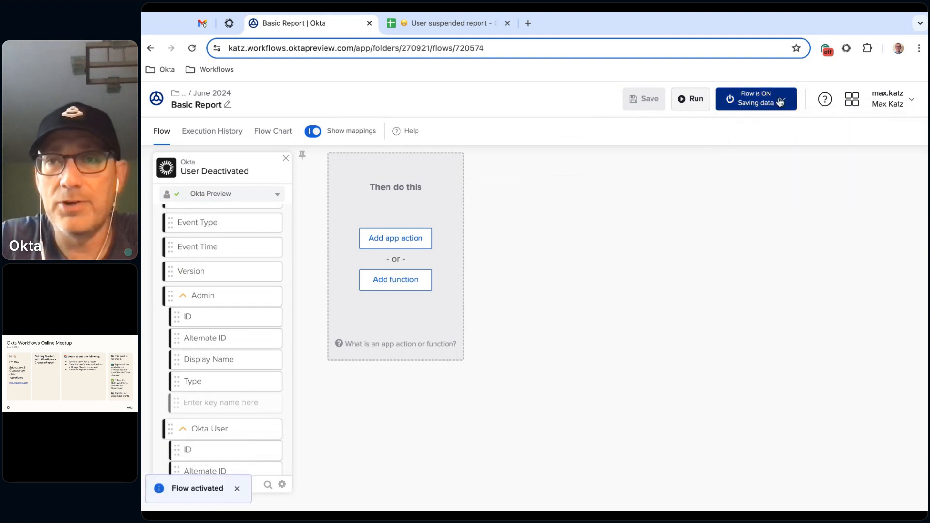
click(764, 106)
click(643, 233)
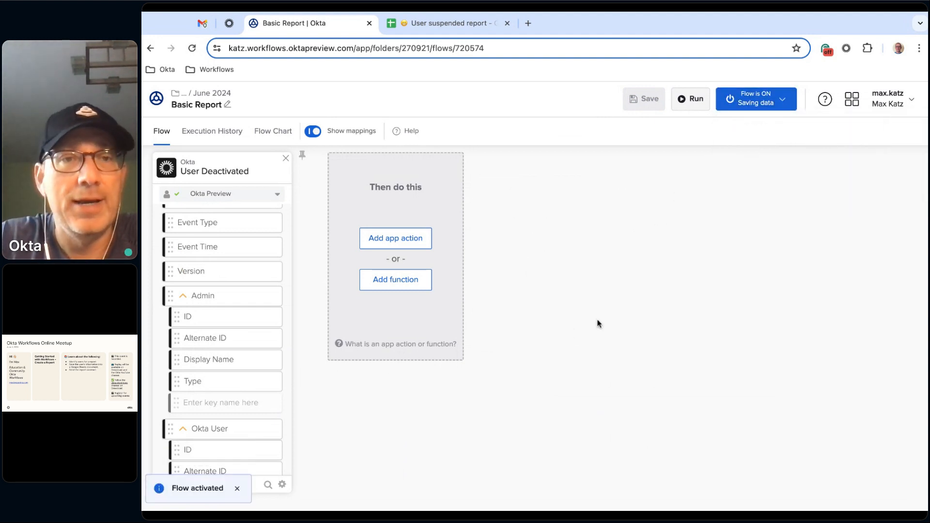
- Switch to the Okta Admin Console, refresh the People list and deactivate the first listed person from their profile
click(230, 26)
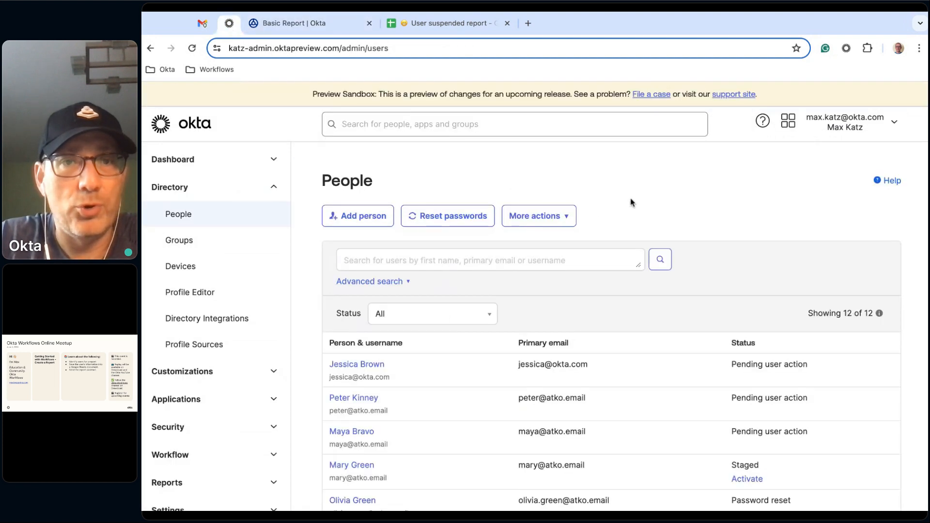
key(super+r)
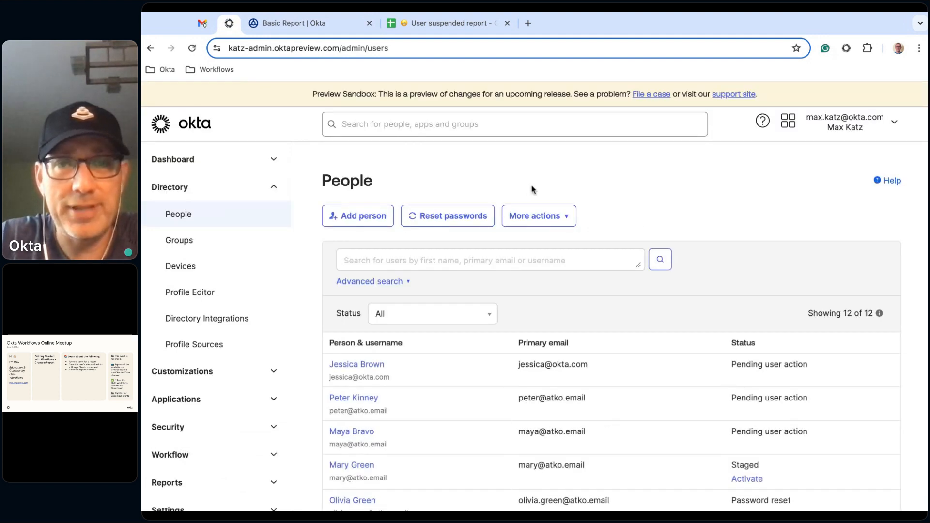
scroll(639, 170, down, 2)
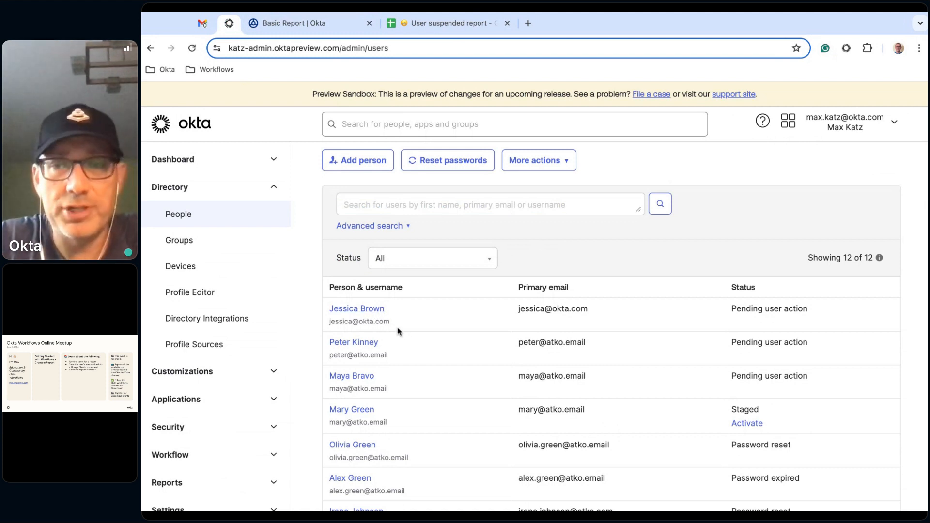
click(373, 310)
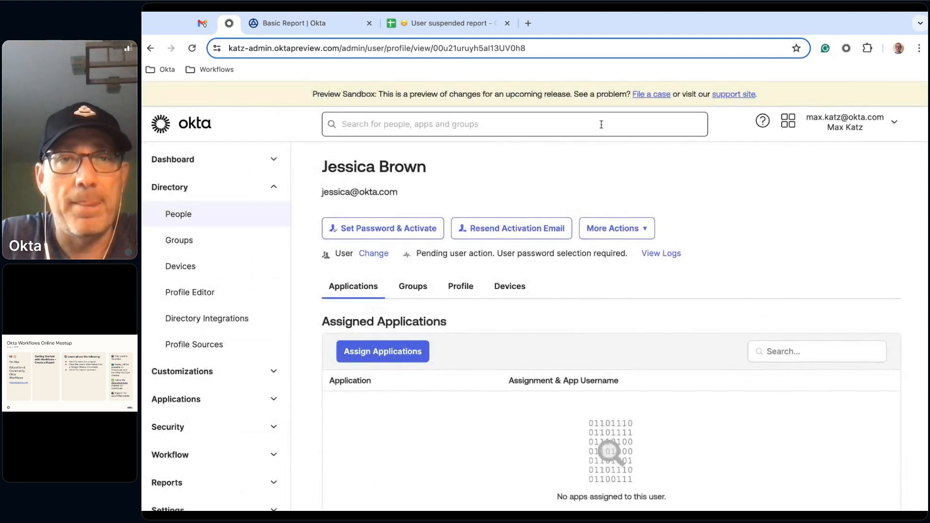
click(647, 226)
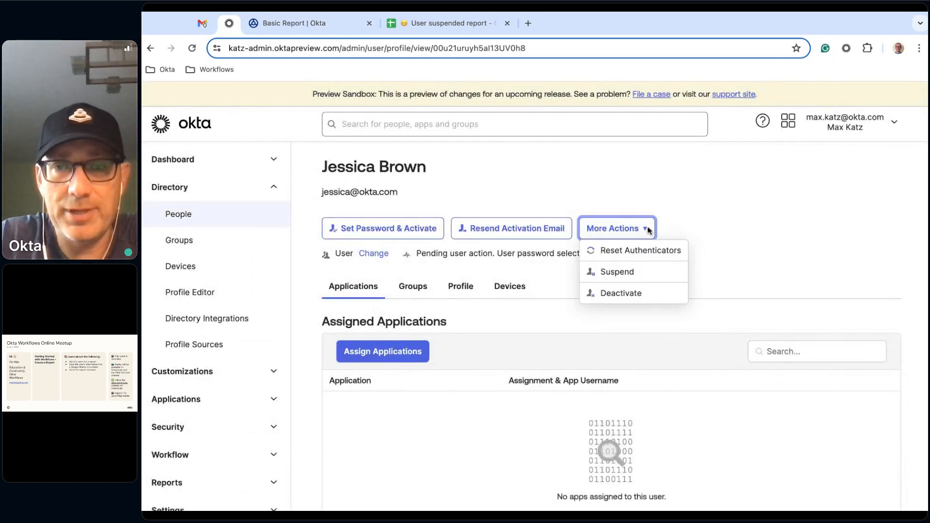
click(632, 293)
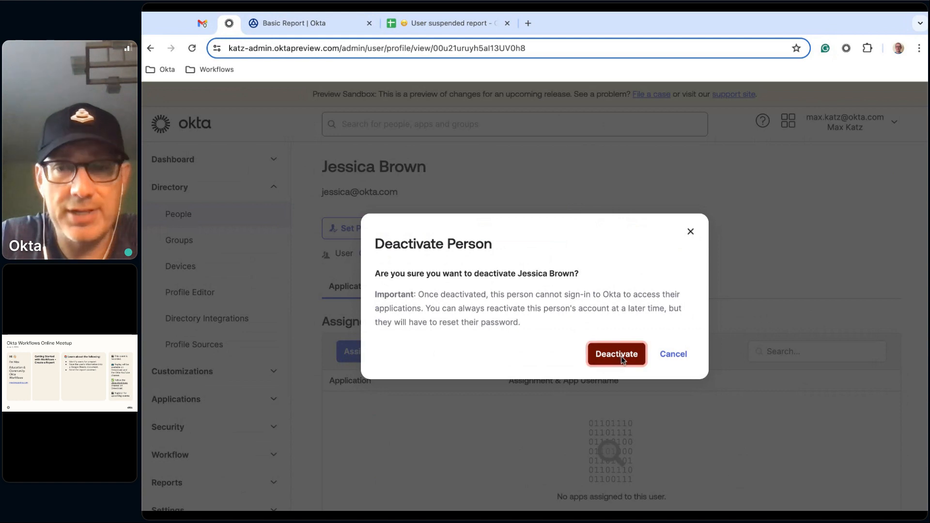
click(621, 356)
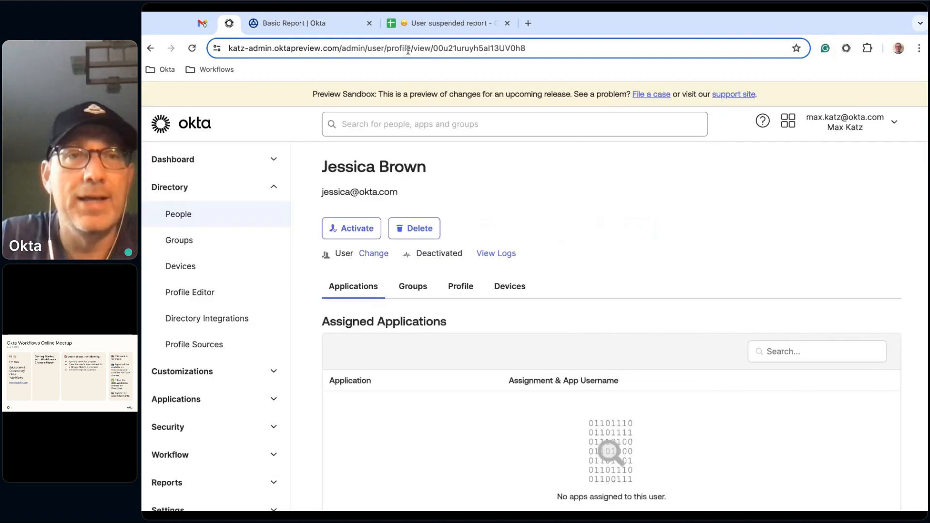
- Return to the Basic Report flow in Okta Workflows and open its execution history
click(311, 19)
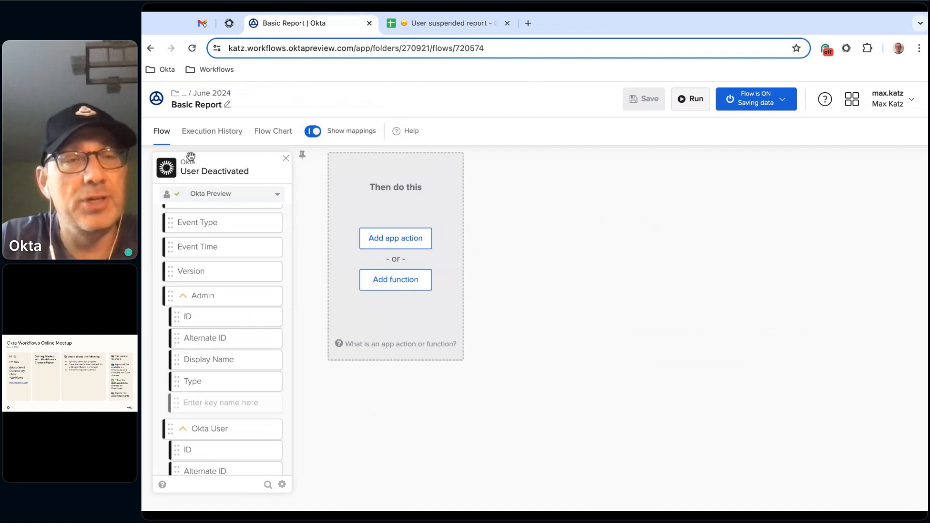
click(218, 138)
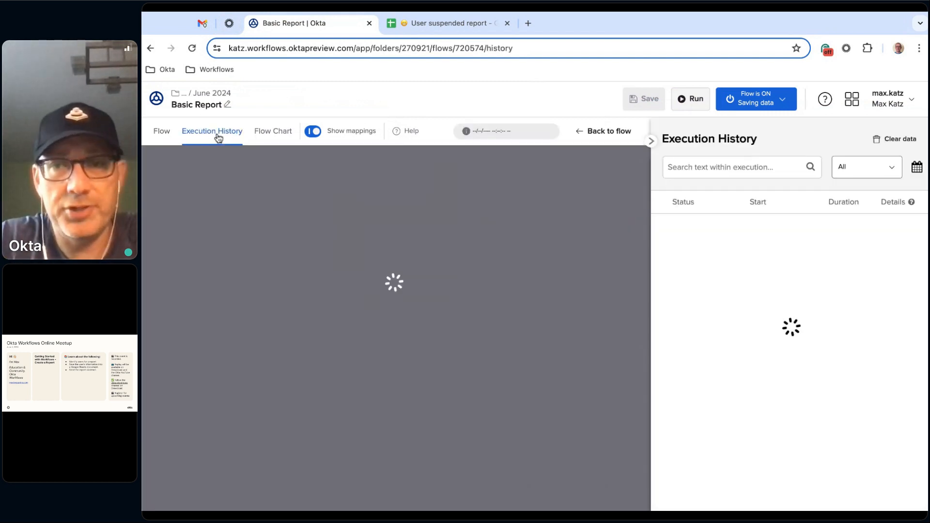
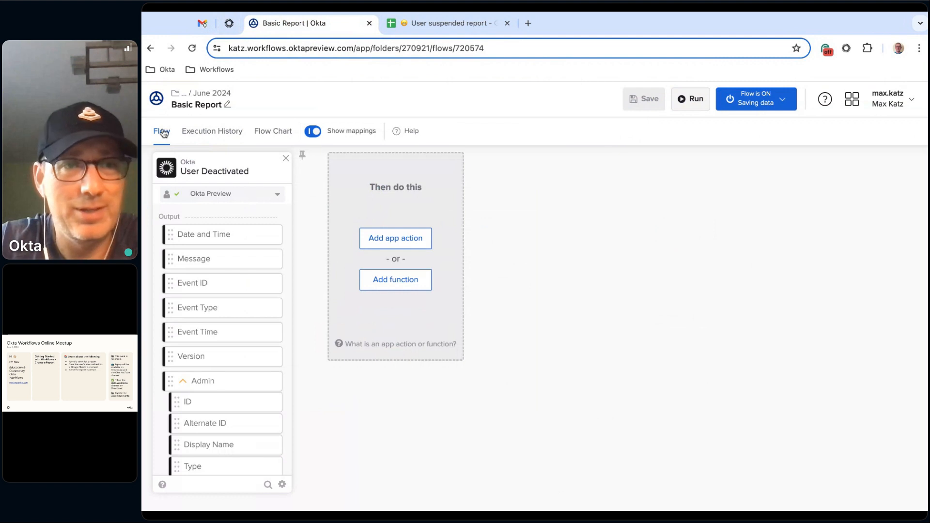
- Refresh the Basic Report flow's execution history and examine the output values of the 8:41 AM run's User Deactivated card
click(213, 134)
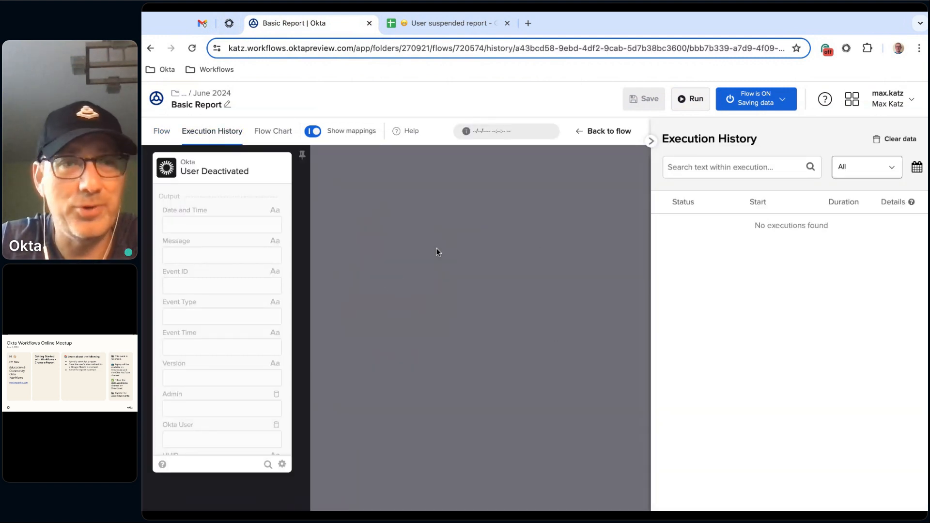
click(162, 132)
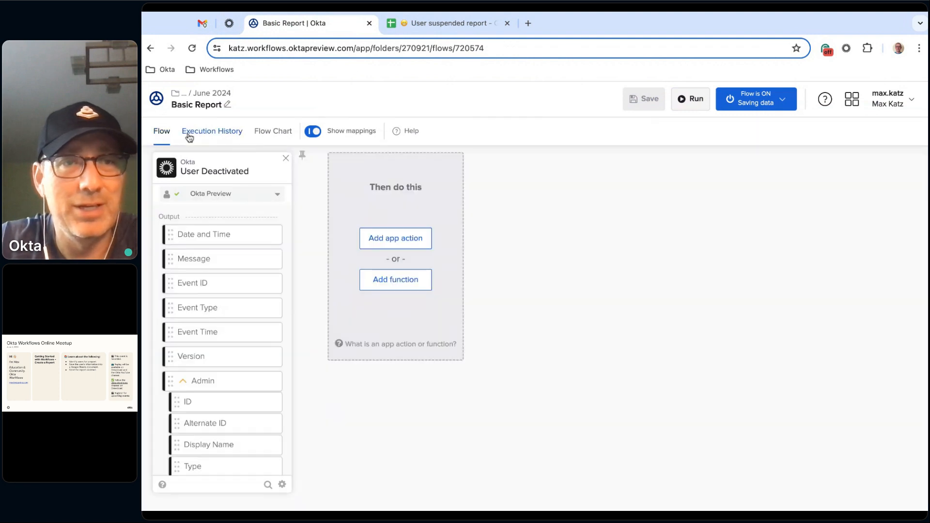
click(210, 134)
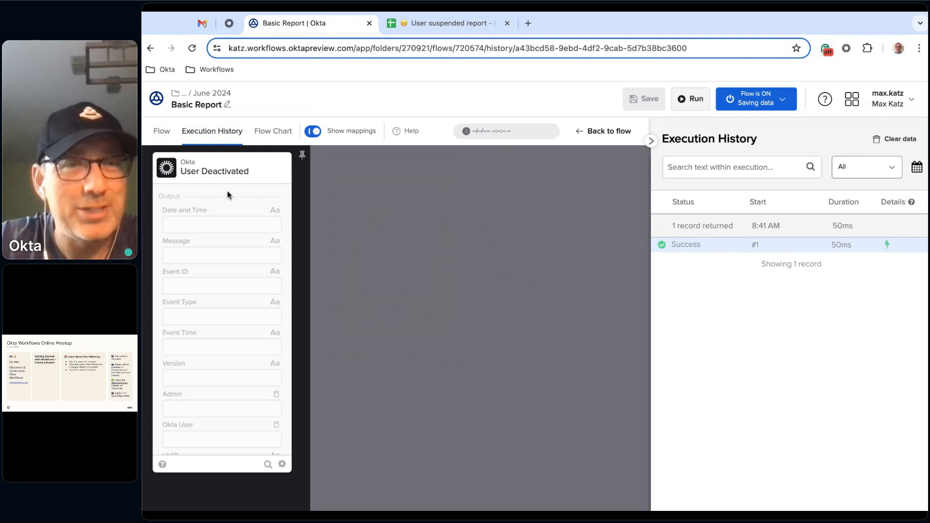
click(192, 48)
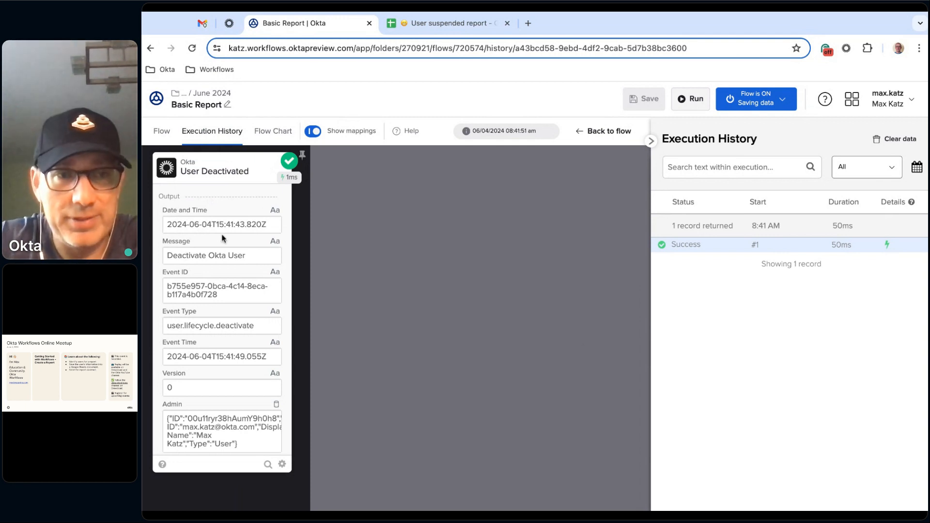
scroll(213, 242, down, 2)
scroll(223, 252, down, 3)
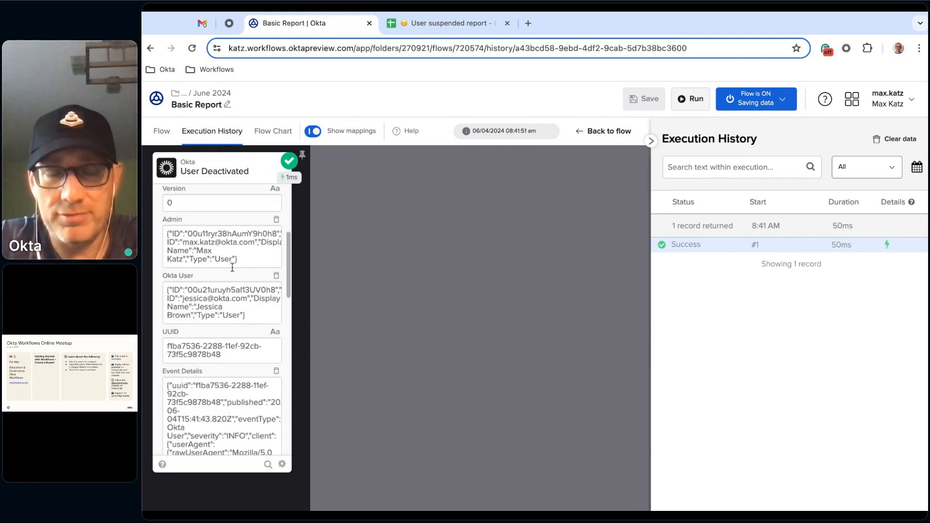
scroll(232, 267, up, 2)
- Switch to the Okta Admin Console and deactivate the second listed person in the People directory from their profile
click(229, 23)
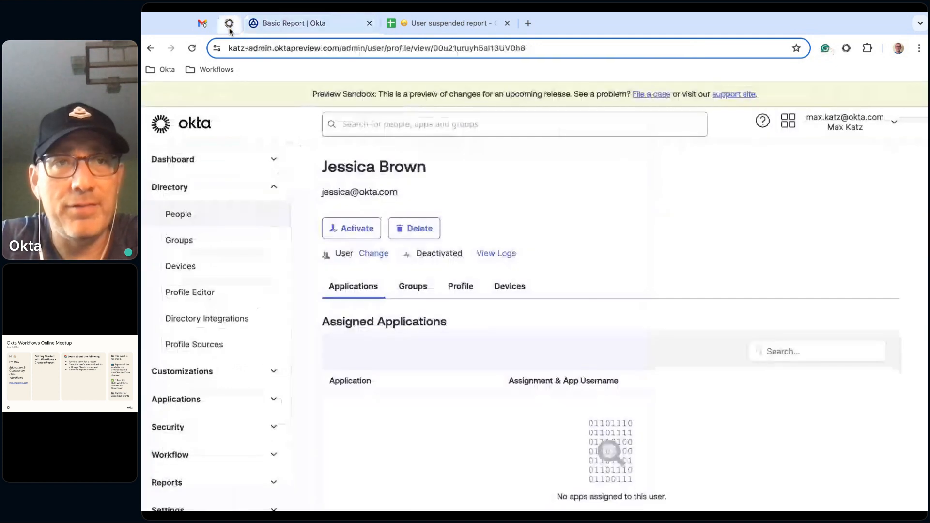
click(187, 215)
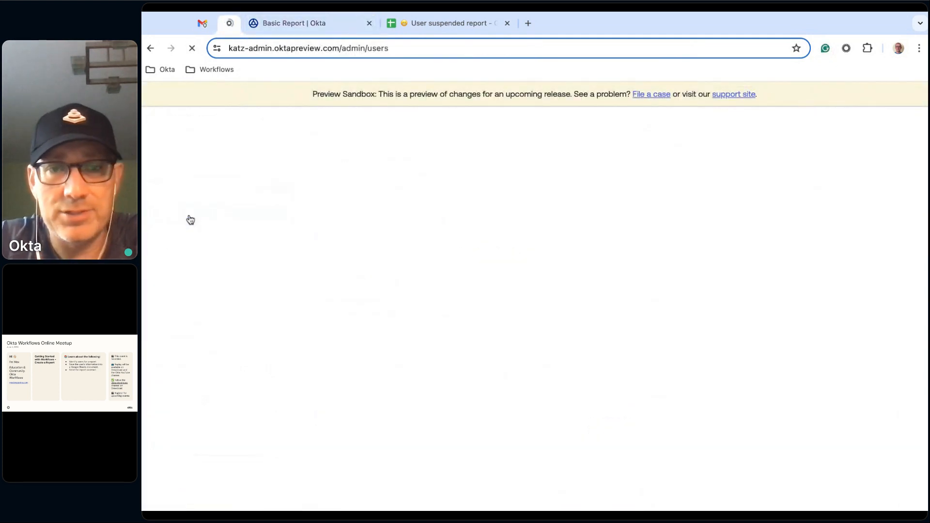
scroll(649, 262, down, 2)
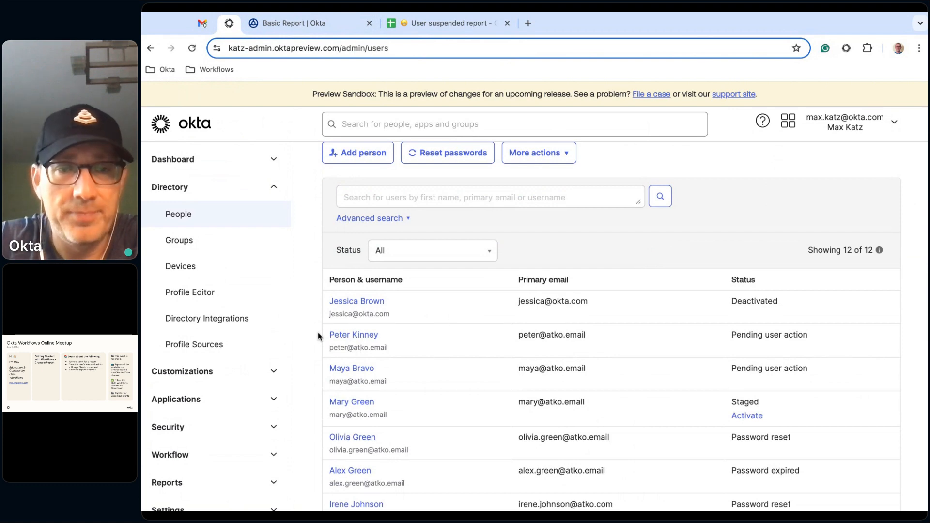
click(352, 335)
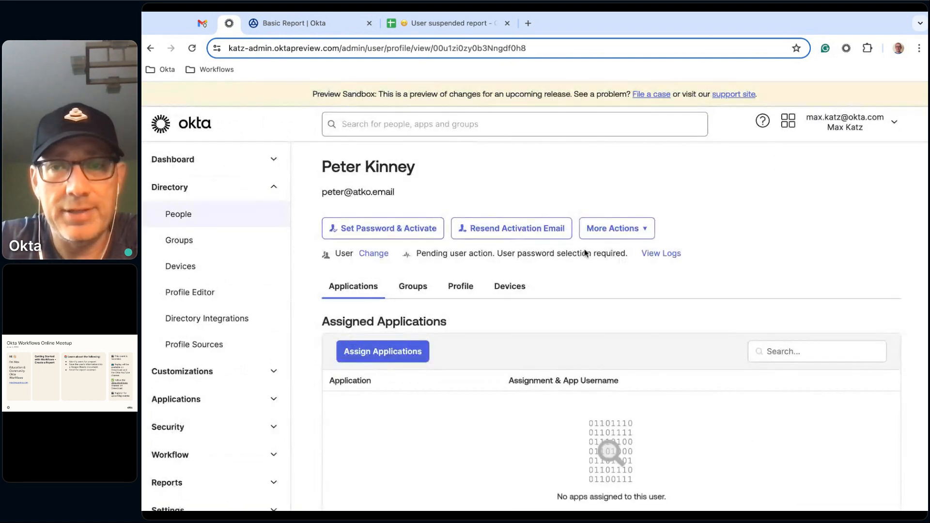
click(644, 229)
click(628, 296)
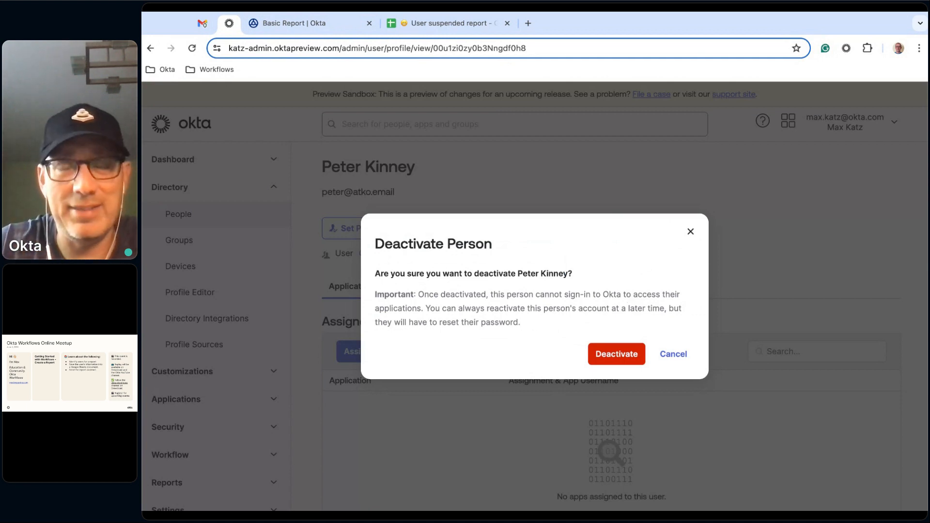
click(611, 356)
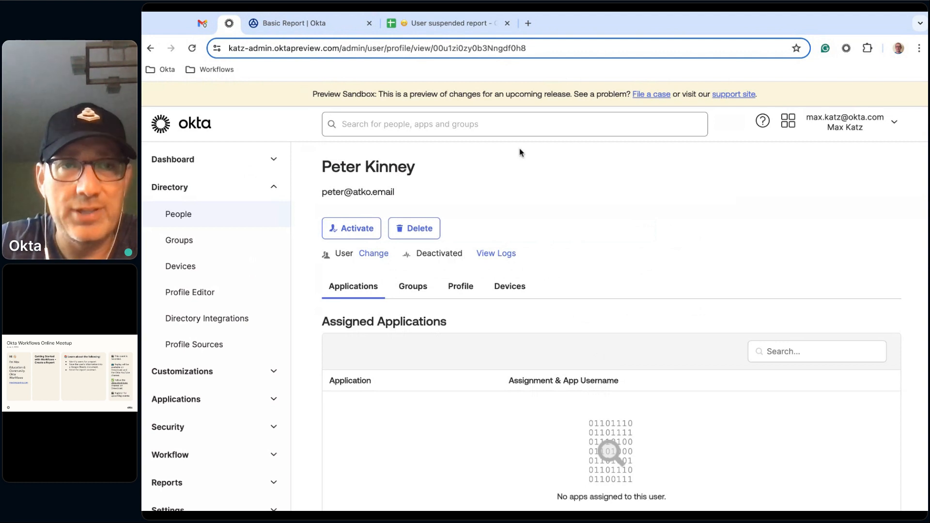
- Return to the Basic Report flow in Okta Workflows and refresh its execution history to load the newest run
click(304, 27)
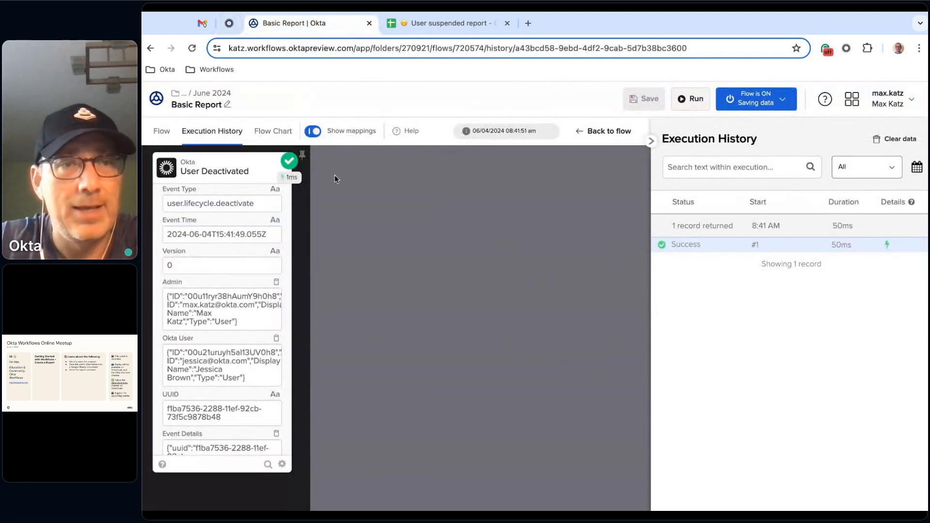
click(160, 134)
click(213, 138)
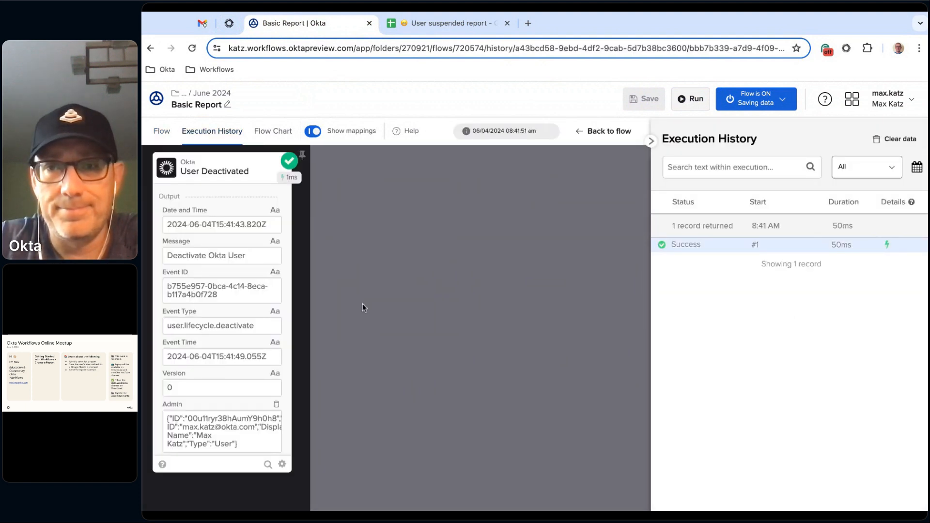
click(165, 135)
click(215, 139)
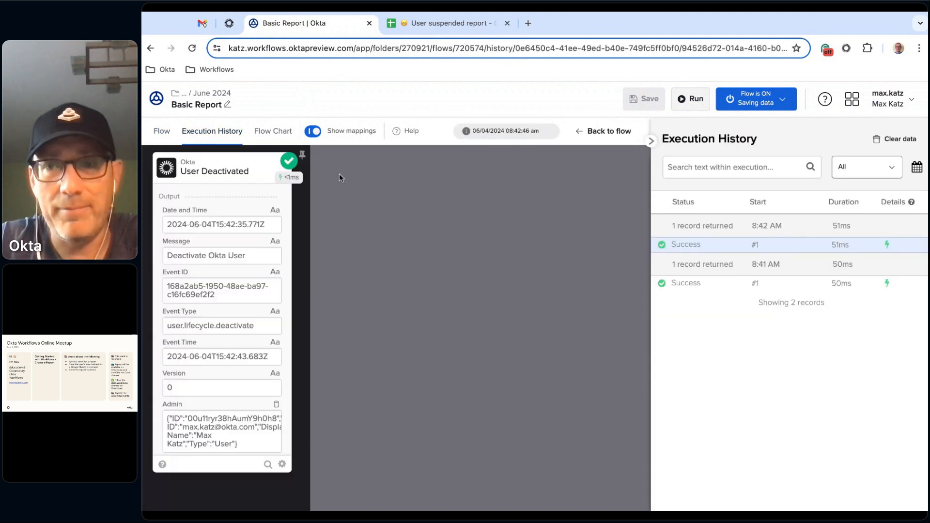
- Open the 8:41 AM execution and inspect the details of its Okta User output object
click(700, 286)
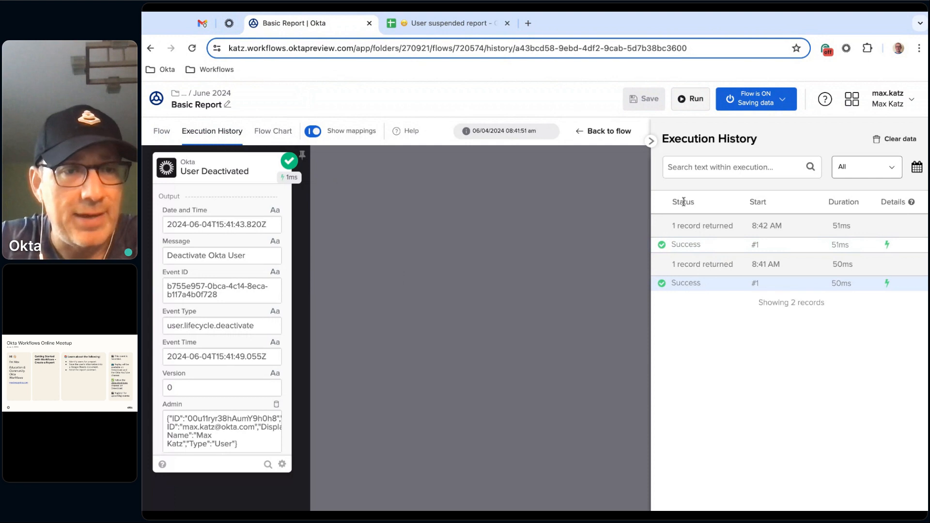
scroll(236, 253, down, 3)
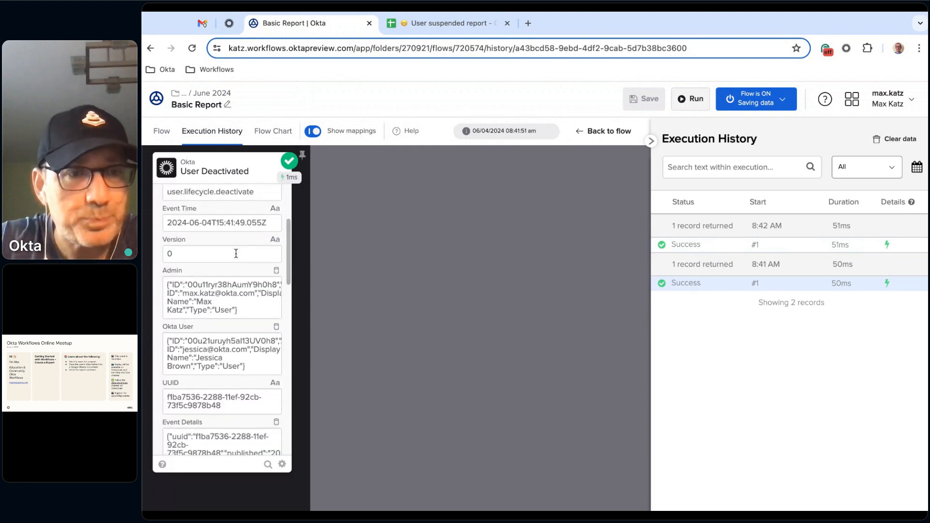
scroll(233, 312, down, 4)
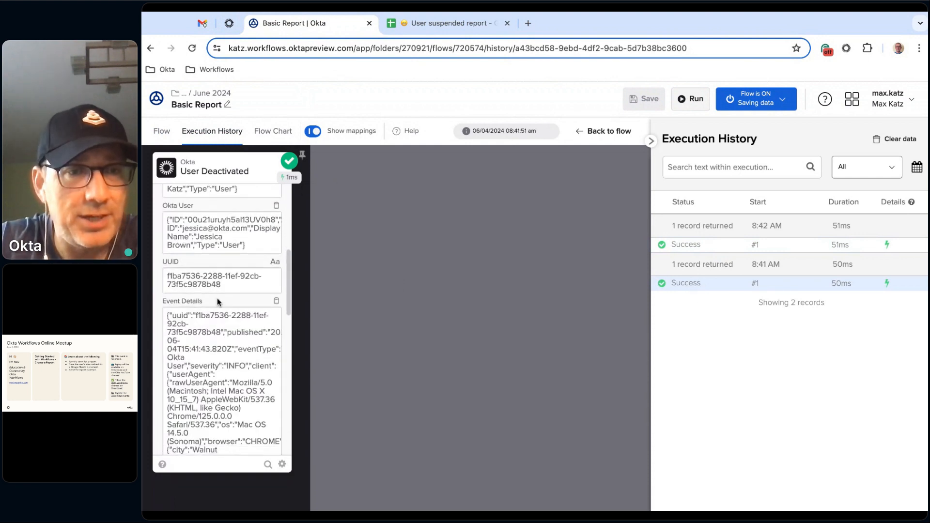
scroll(187, 231, up, 2)
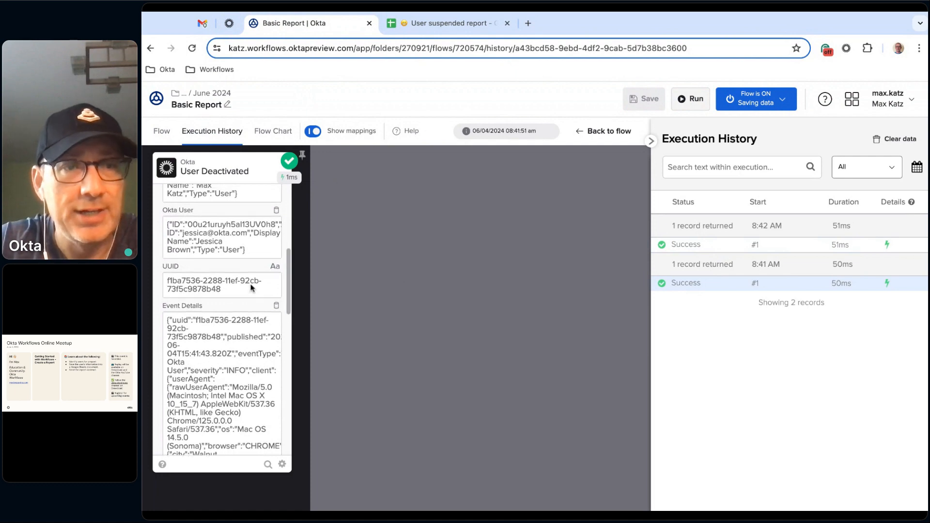
click(274, 264)
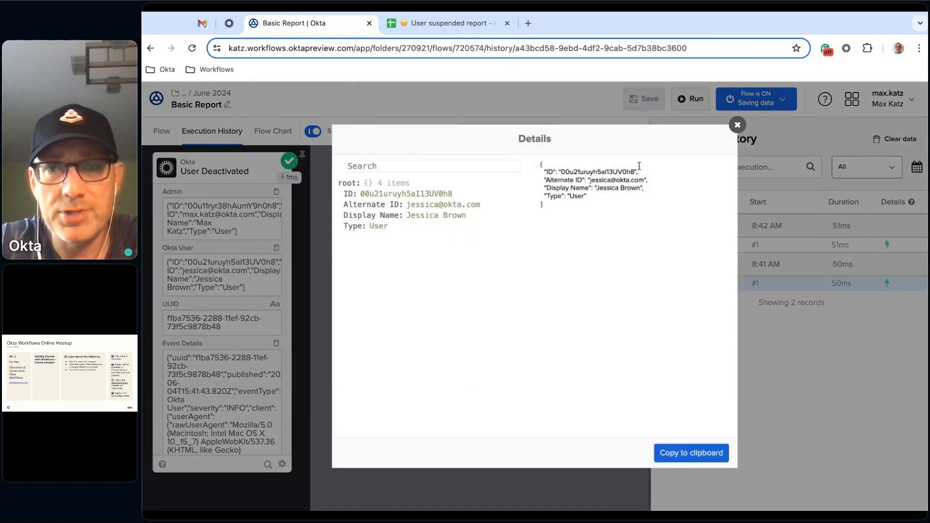
click(737, 126)
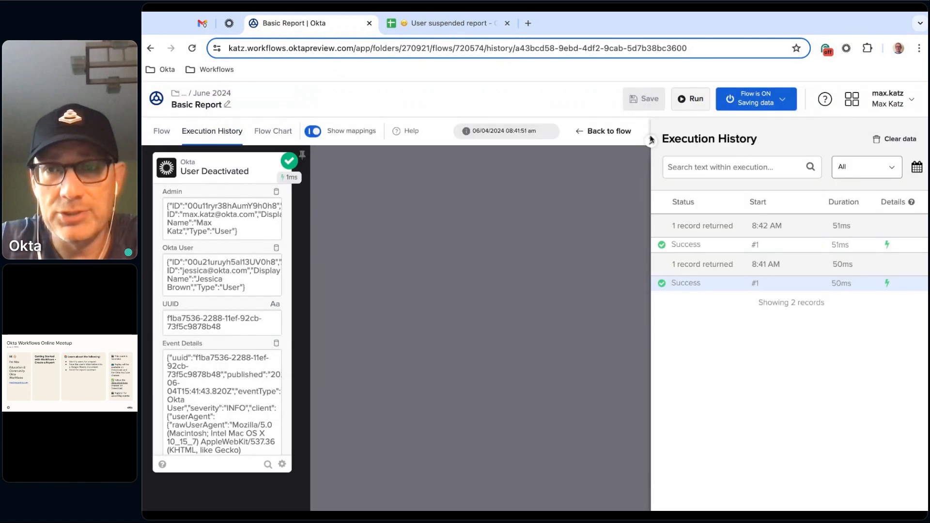
- Open the 8:42 AM execution and inspect the details of its Okta User output object
click(729, 246)
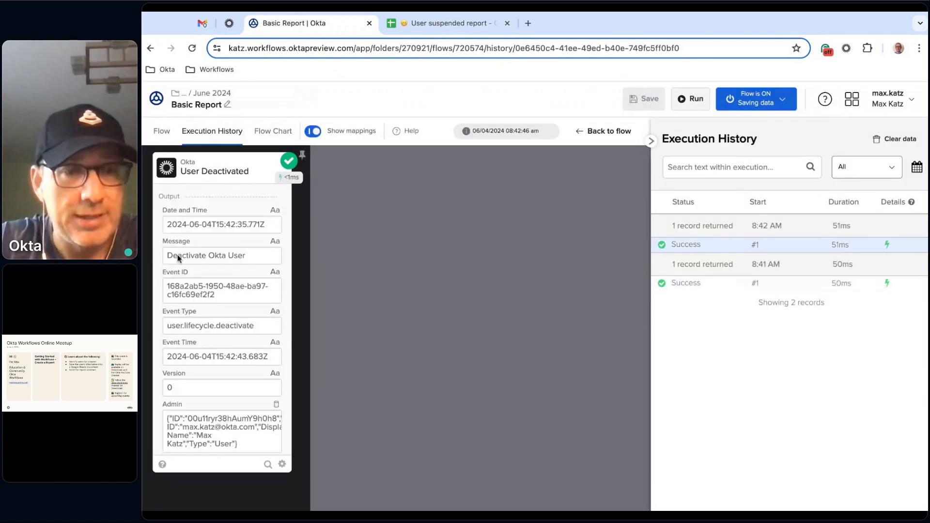
scroll(218, 291, down, 4)
click(275, 329)
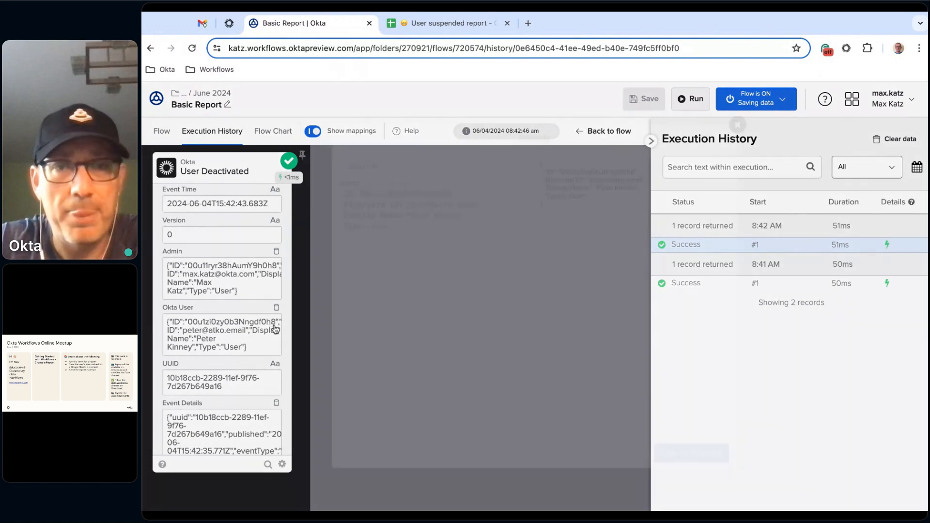
click(738, 126)
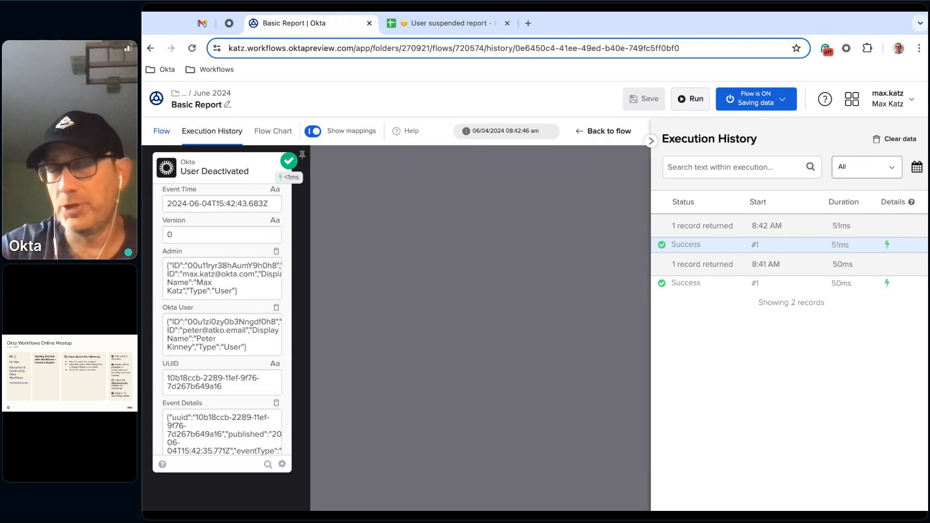
- Go back to the flow's design view and review the User Deactivated outputs, including the Okta User fields and Date and Time
click(166, 137)
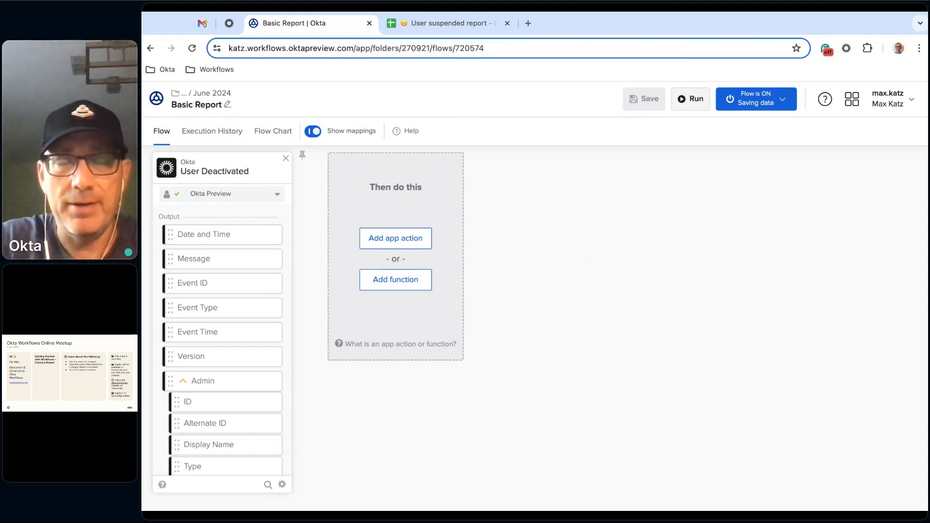
scroll(256, 336, down, 1)
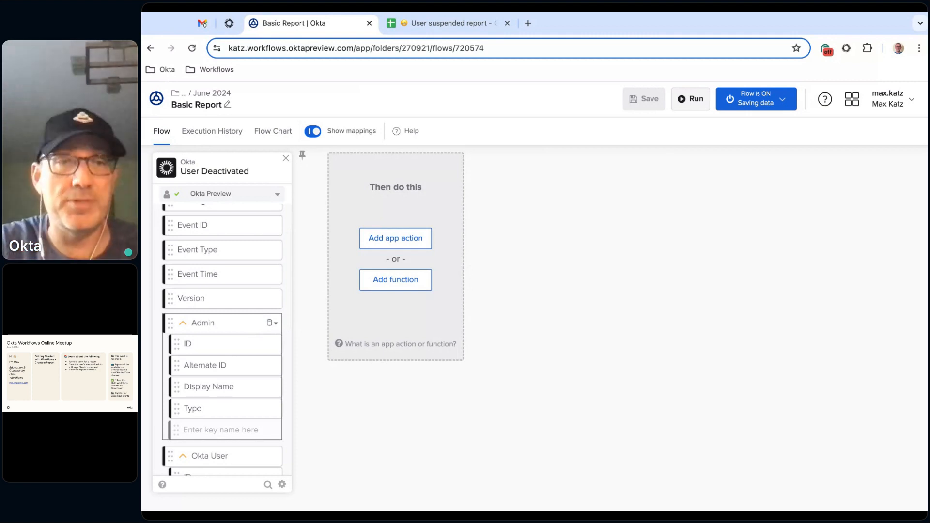
scroll(249, 332, down, 3)
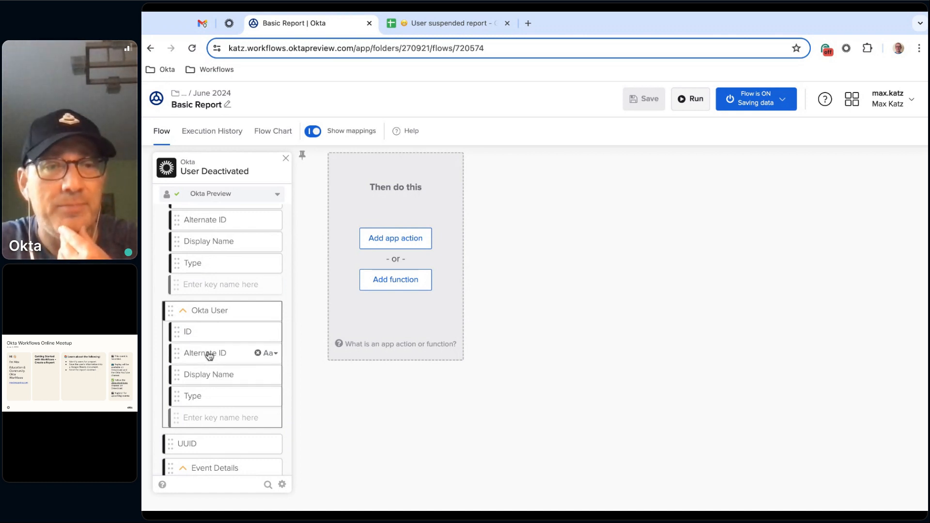
scroll(222, 293, up, 5)
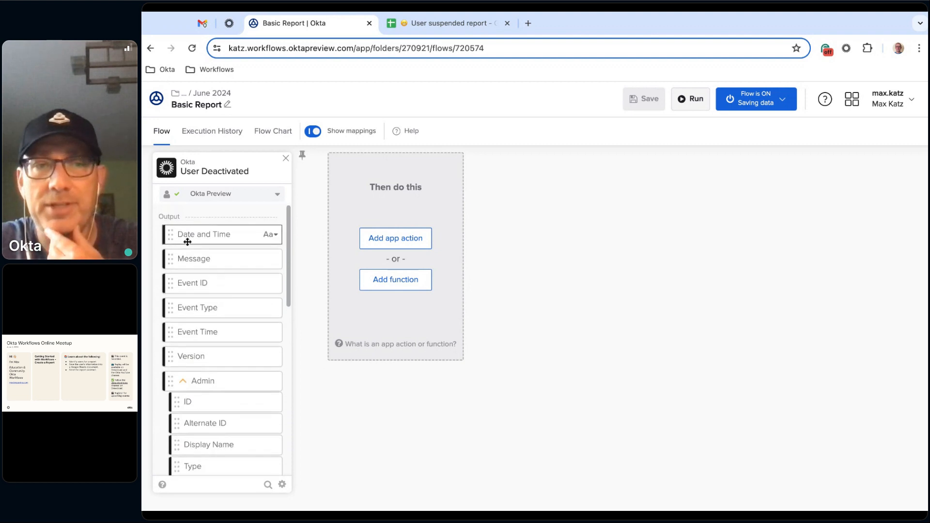
- Switch to the User suspended report spreadsheet in Google Sheets, examine its column headings, and return to the Basic Report flow
click(460, 27)
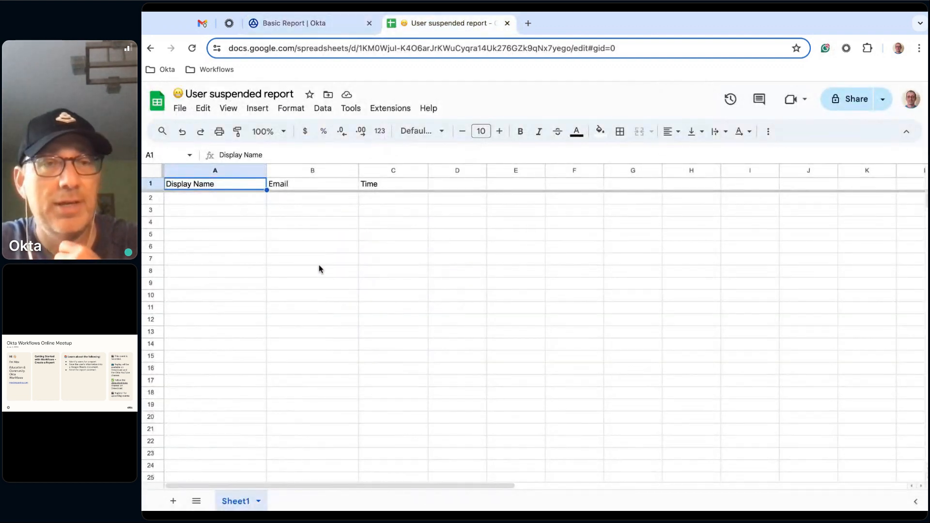
click(319, 263)
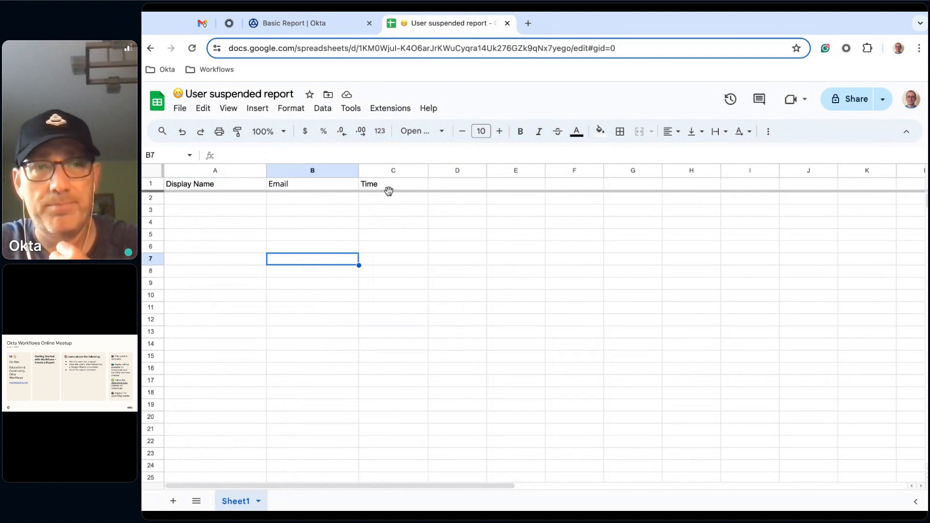
click(292, 23)
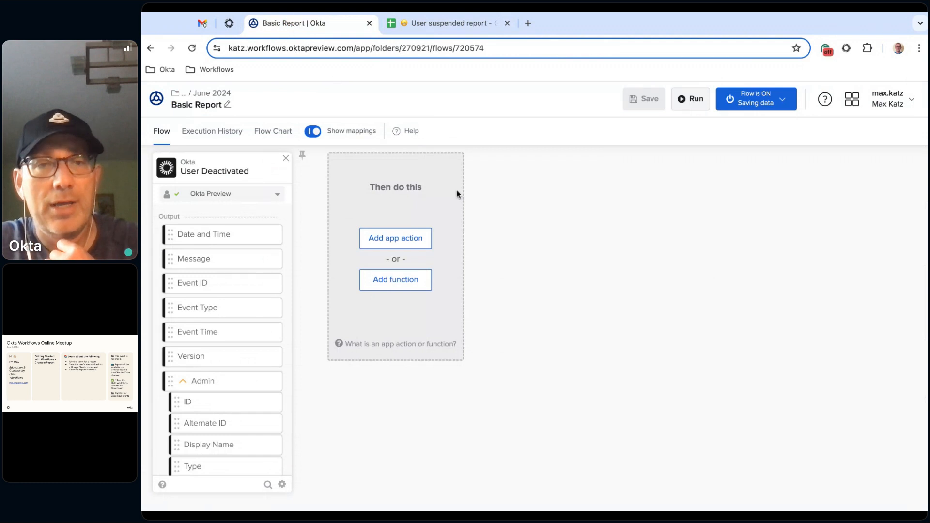
- Add an app action after the User Deactivated event, look through the available connectors and choose Google Sheets
click(401, 242)
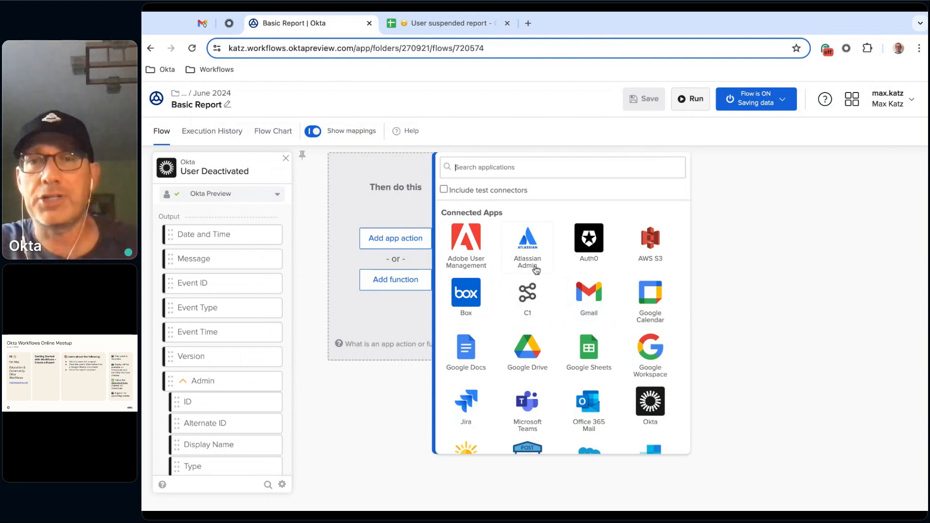
scroll(572, 262, down, 3)
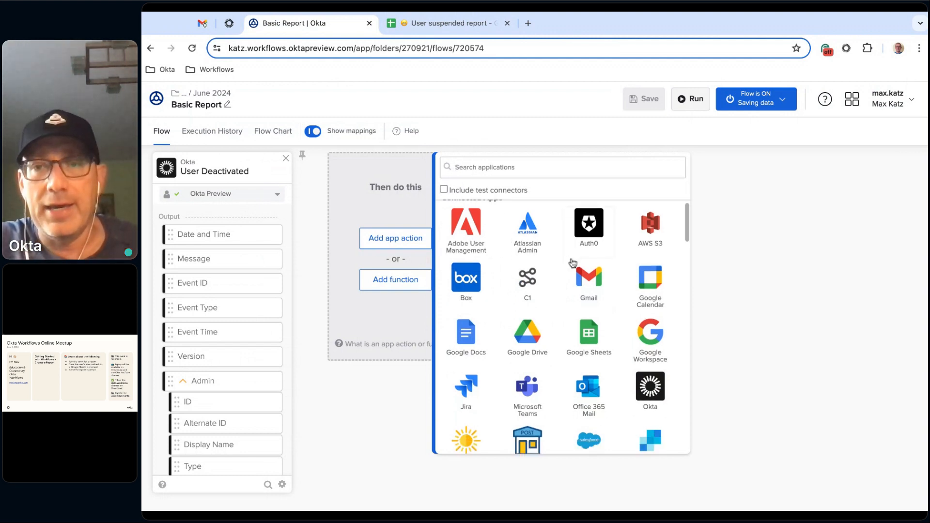
scroll(572, 263, down, 10)
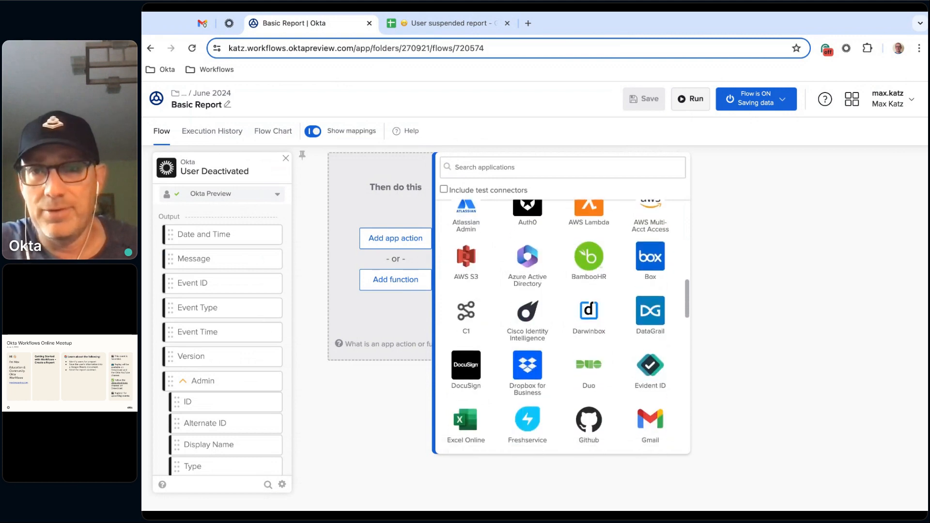
scroll(573, 263, down, 7)
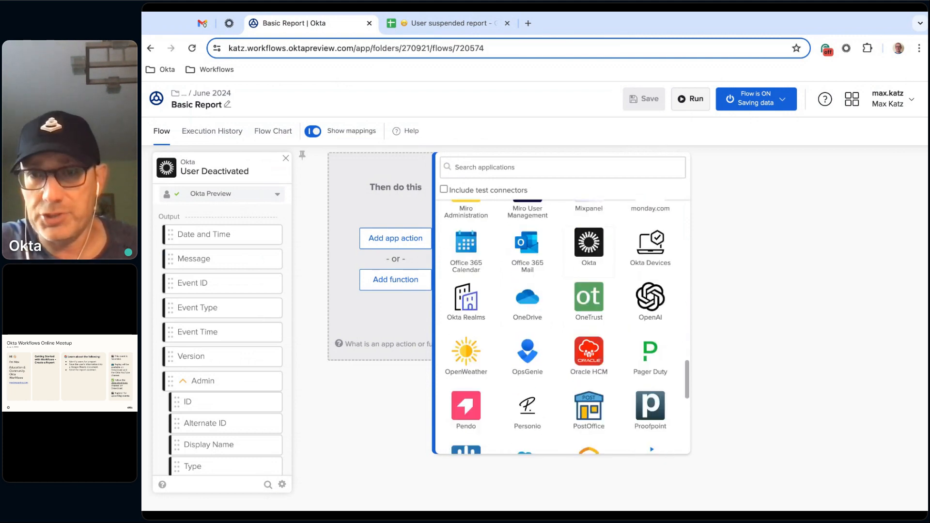
scroll(562, 326, up, 15)
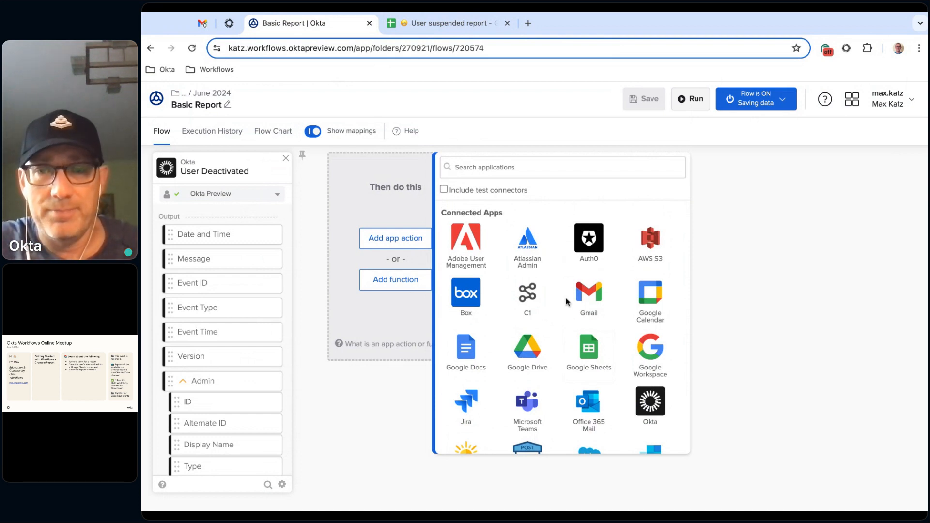
click(589, 353)
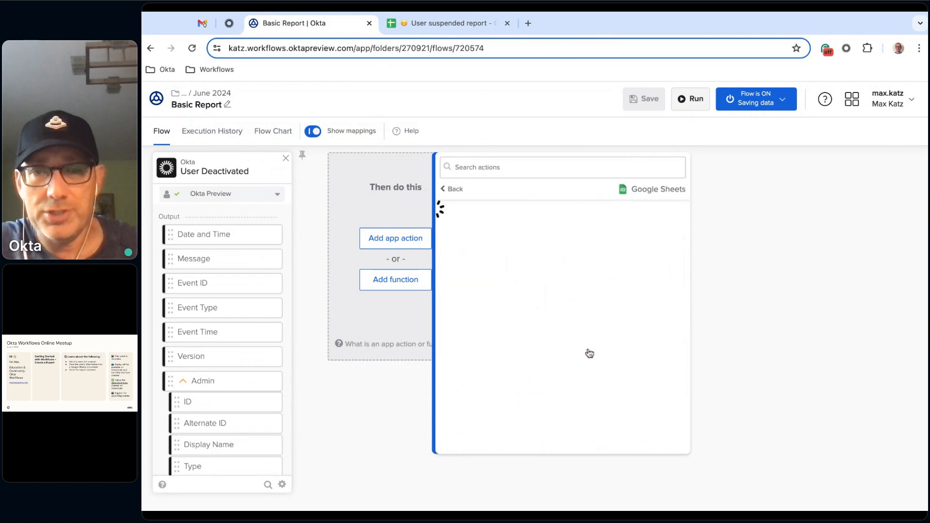
- Look through the Google Sheets actions and add Create Row to the flow
scroll(578, 229, down, 1)
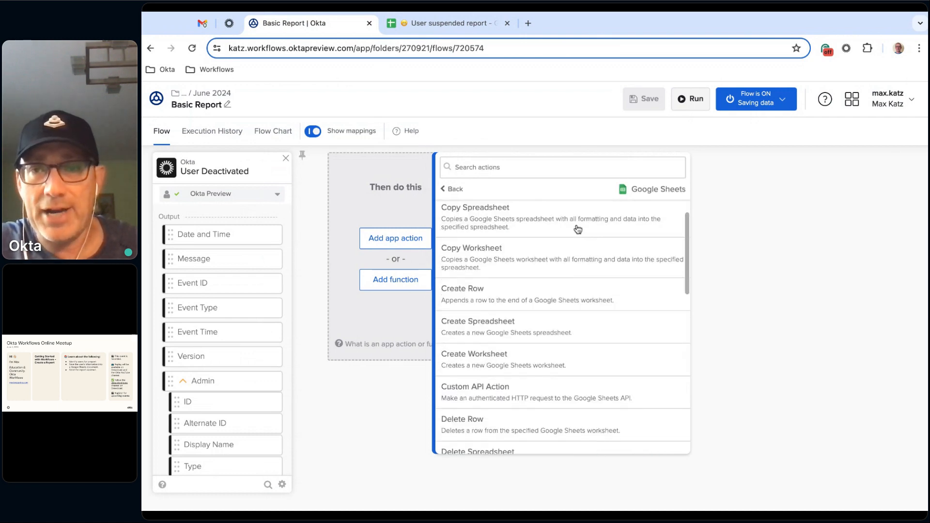
scroll(578, 229, down, 8)
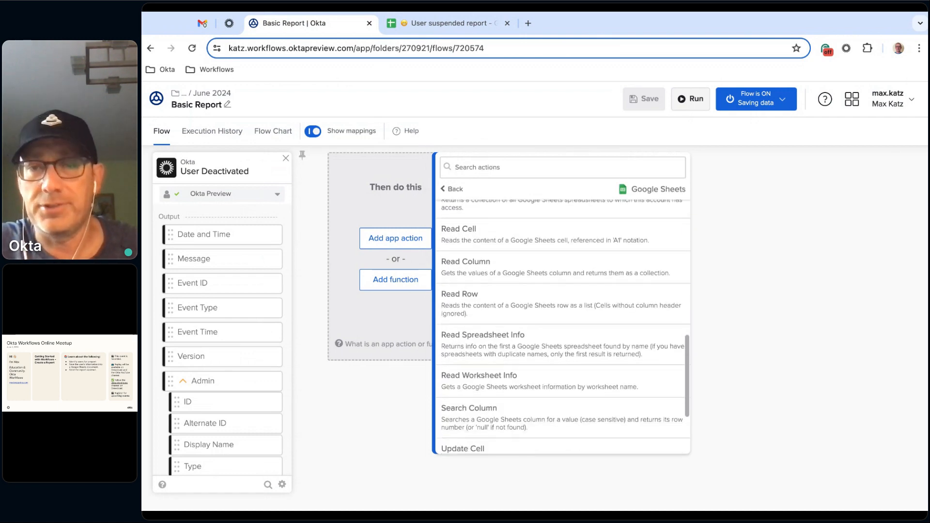
scroll(594, 252, down, 2)
scroll(594, 252, up, 10)
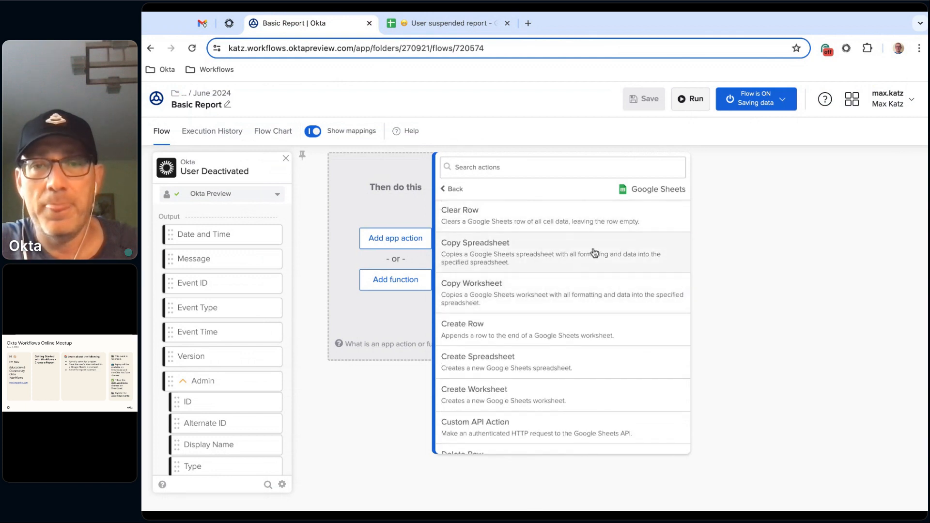
scroll(596, 266, down, 1)
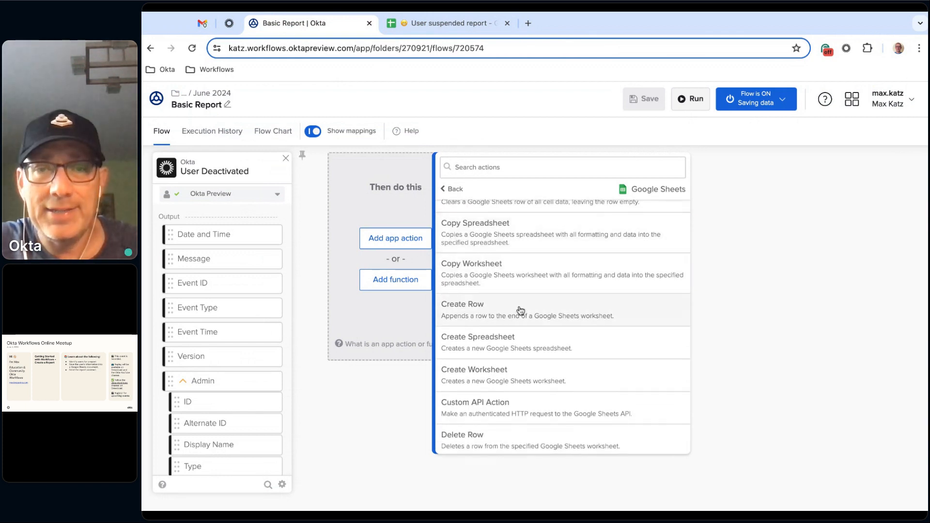
click(546, 311)
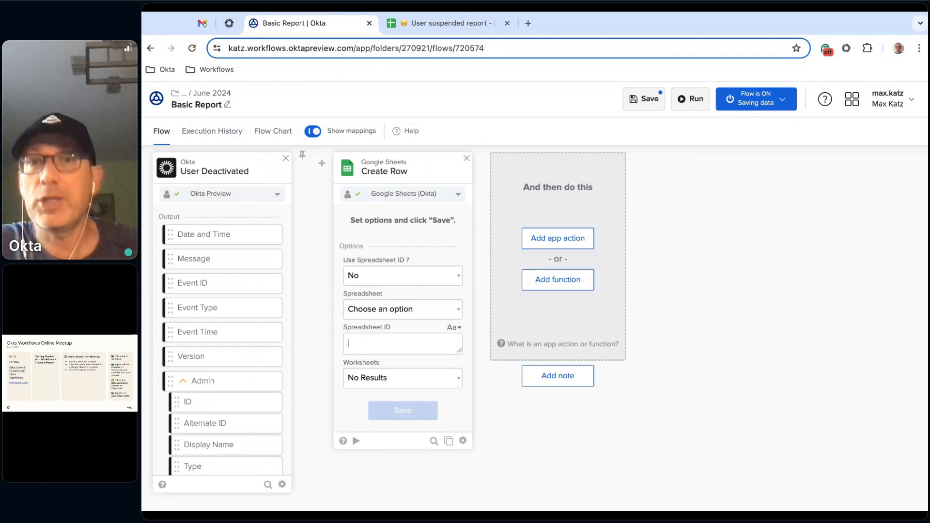
- Keep the Google Sheets (Okta) connection for Create Row and set Use Spreadsheet ID to Yes
click(457, 194)
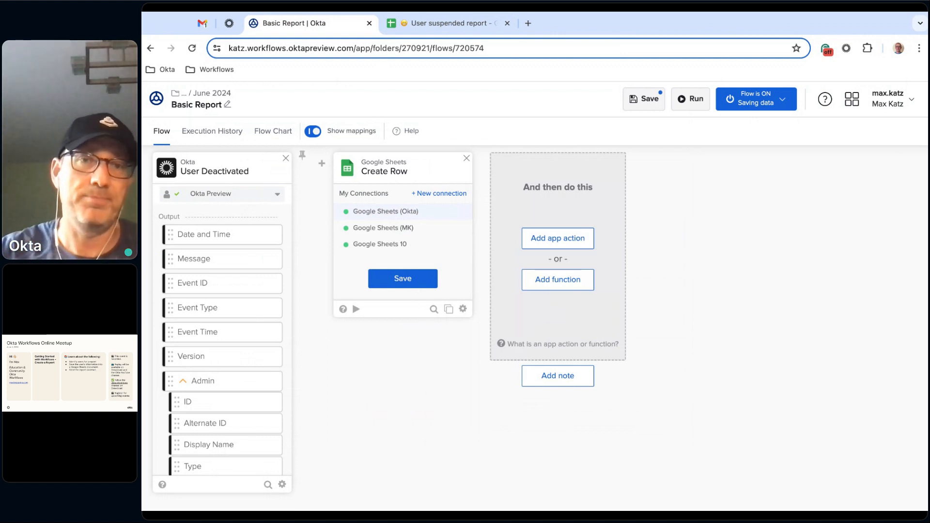
click(403, 280)
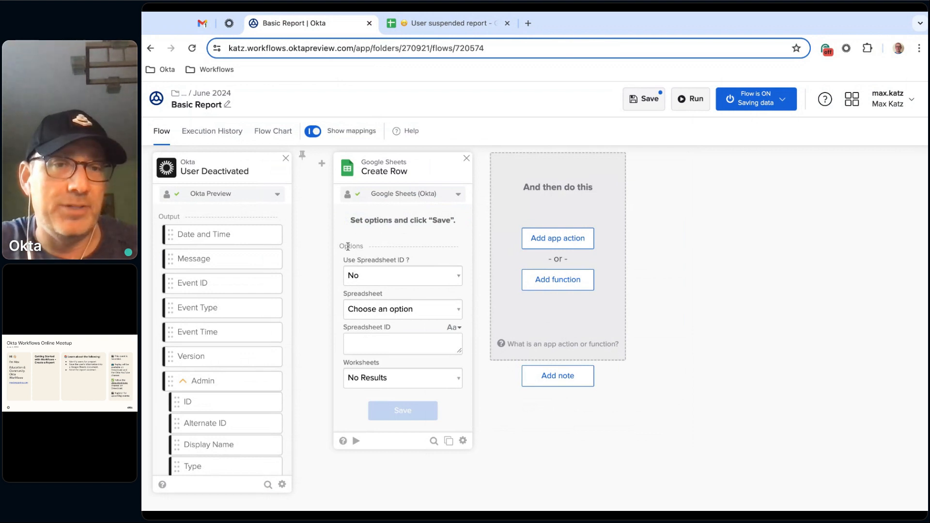
click(398, 276)
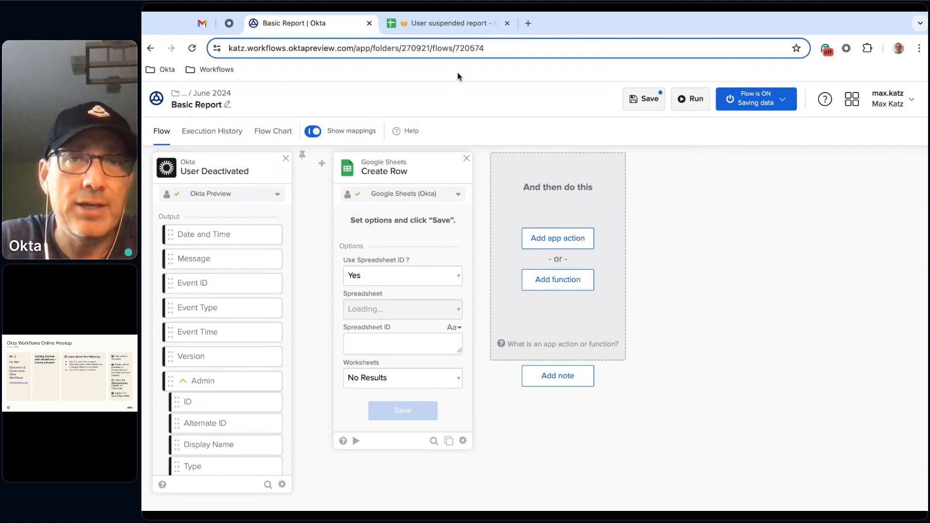
- Switch to the User suspended report in Google Sheets and copy the spreadsheet ID from its URL
click(467, 29)
click(397, 46)
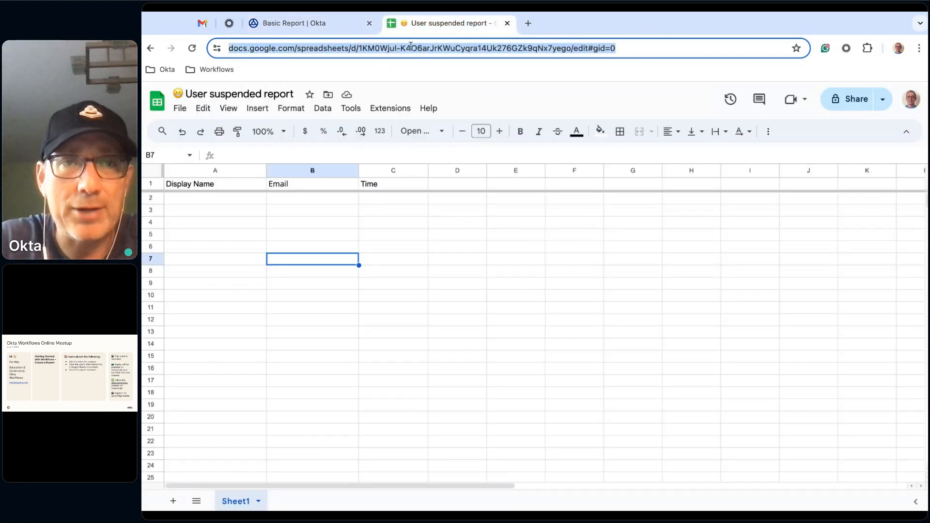
click(389, 49)
drag(387, 51, 592, 50)
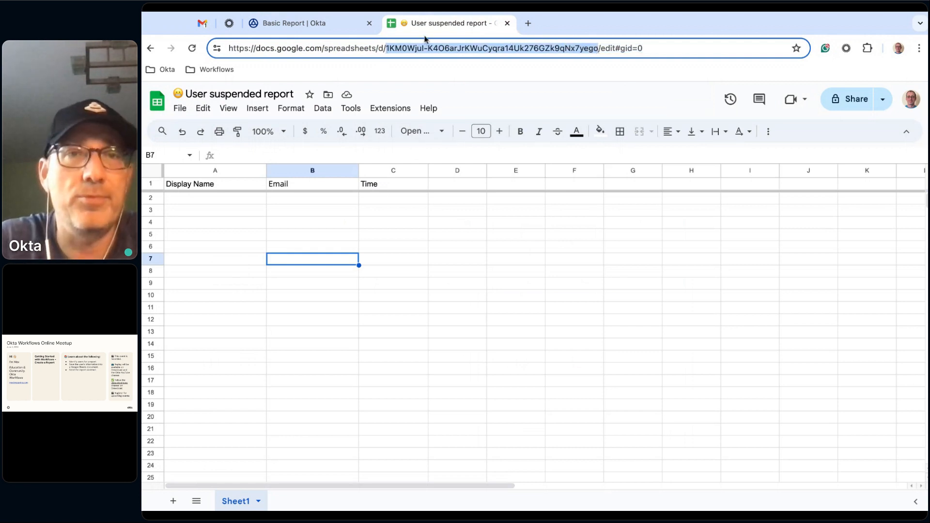
- Return to the Basic Report flow, set Create Row's Spreadsheet option to Enter Spreadsheet ID and paste the copied ID
click(337, 25)
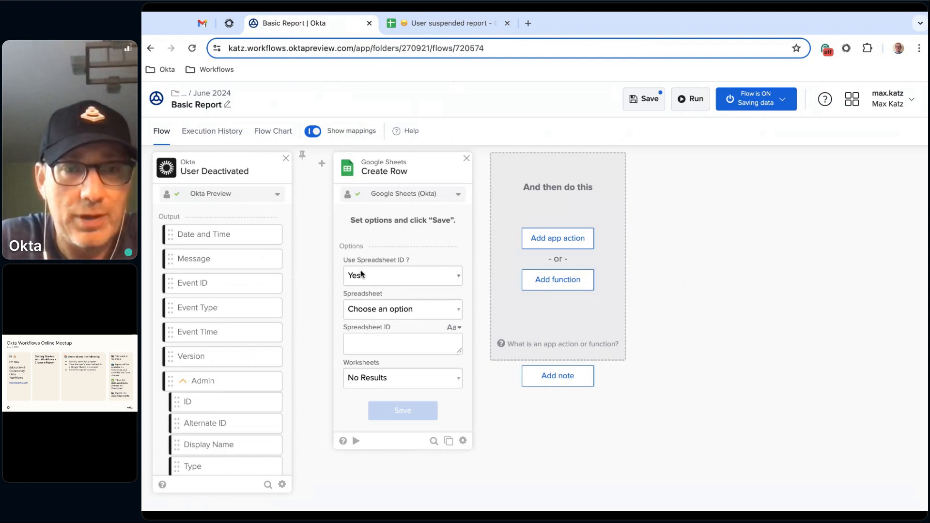
click(391, 314)
click(372, 338)
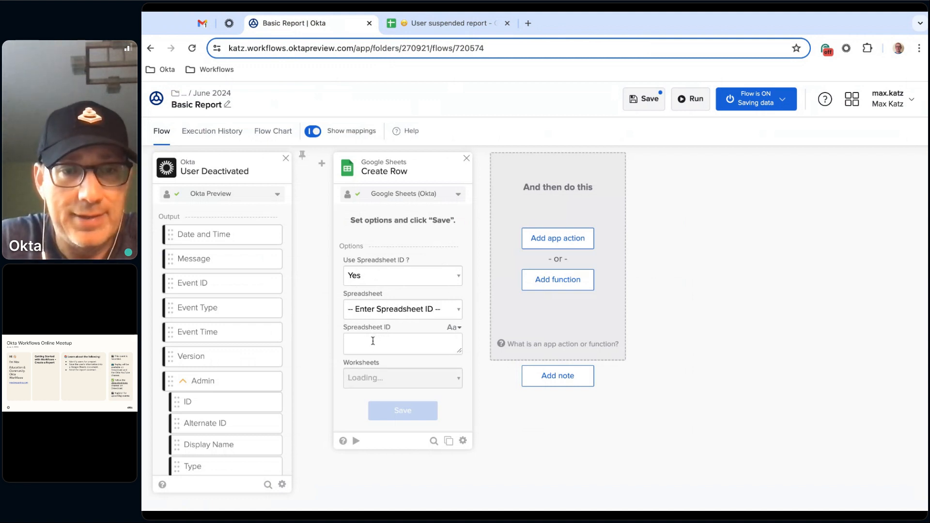
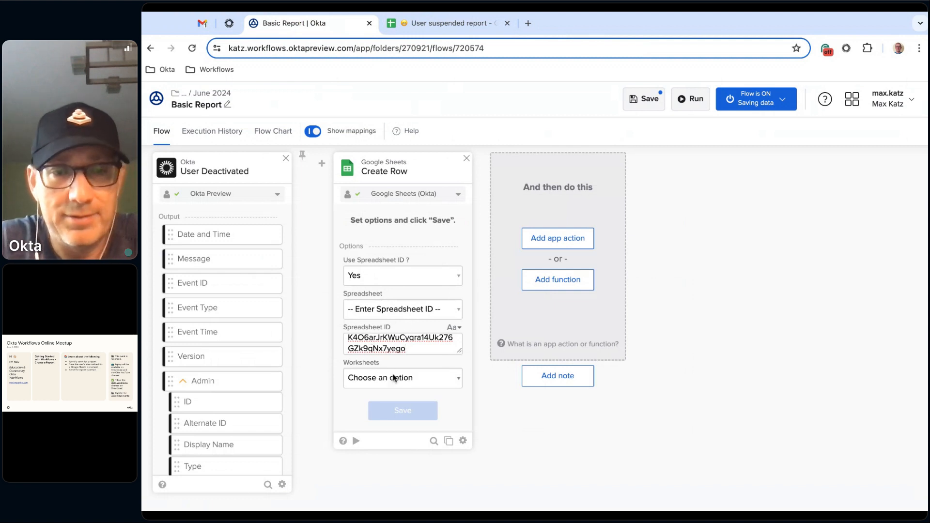
- Select Sheet1 as the Create Row worksheet and save the action with all its input and output fields selected
click(402, 378)
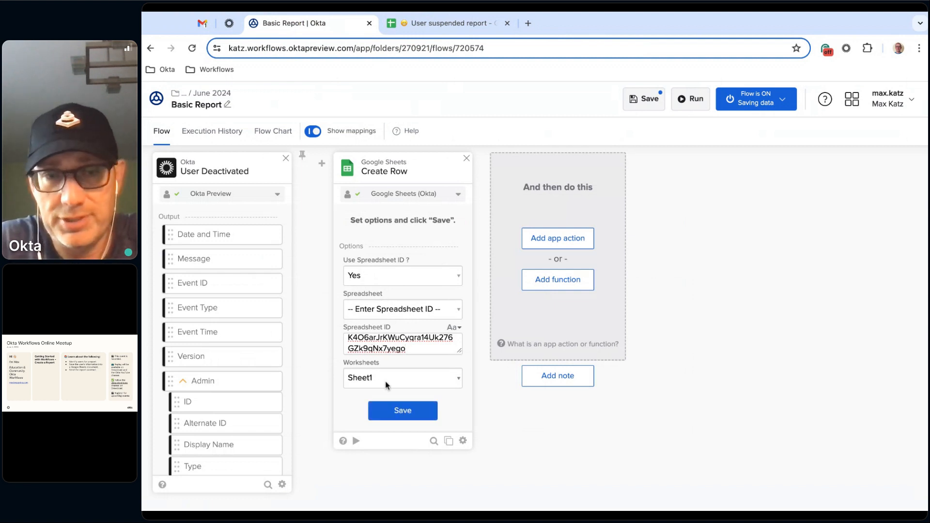
click(401, 411)
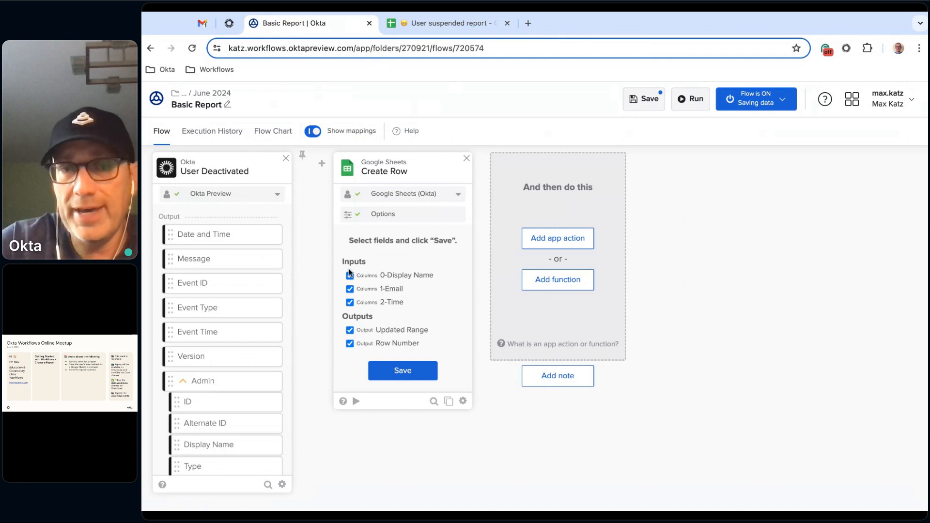
click(402, 371)
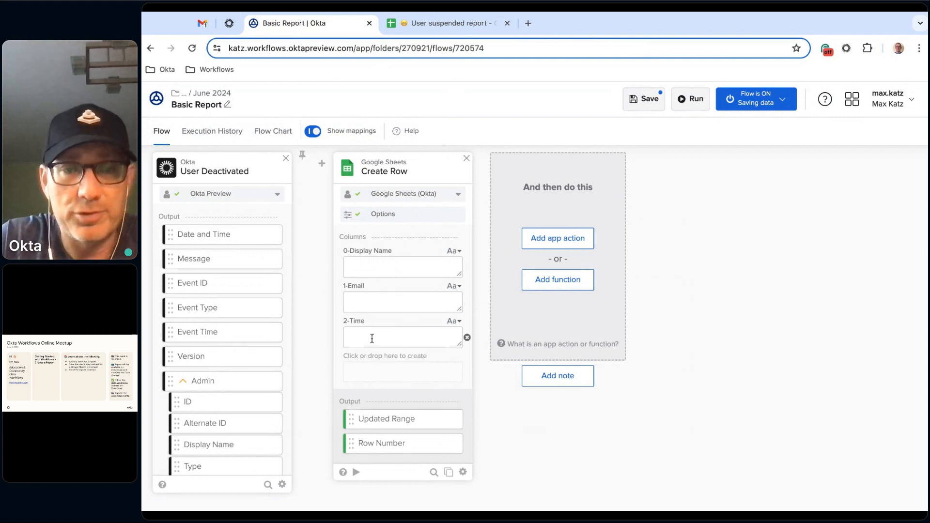
- Copy the Date and Time value from the 8:42 AM execution of User Deactivated and return to the flow design
click(204, 134)
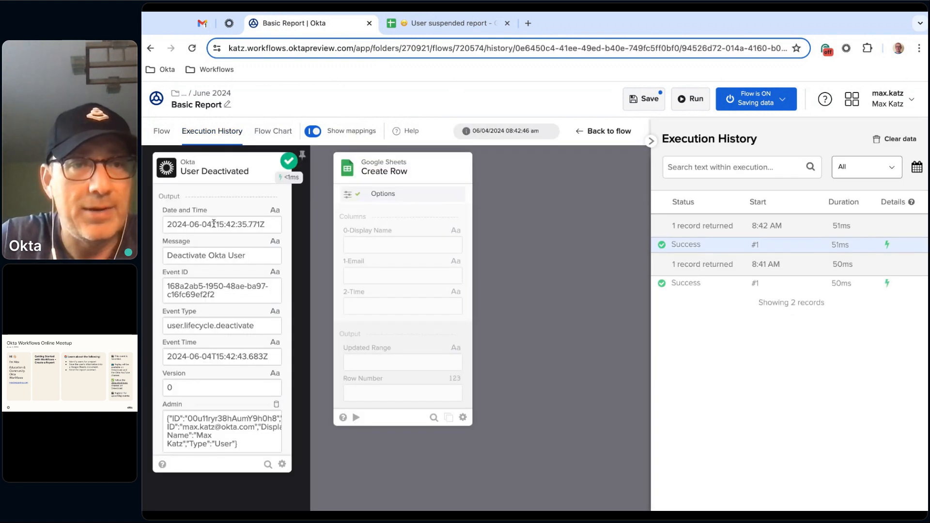
triple_click(214, 224)
key(ctrl+c)
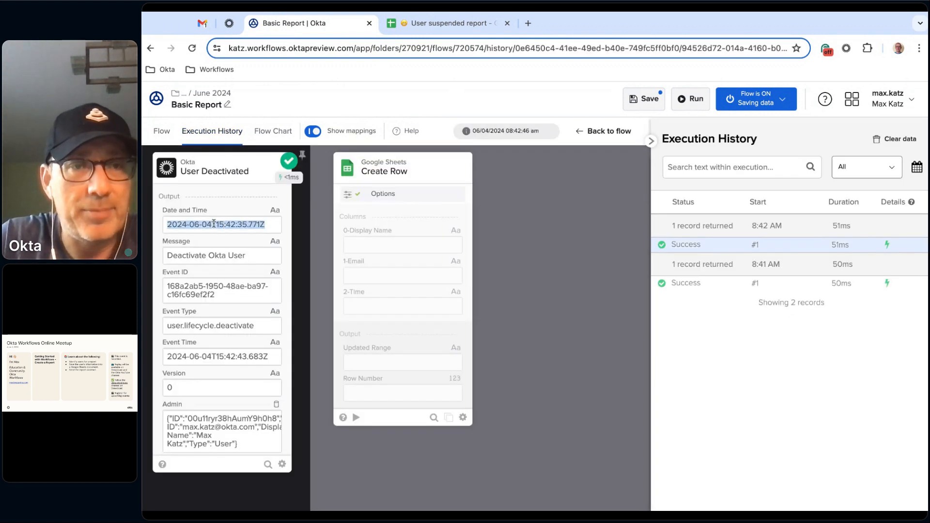
click(160, 132)
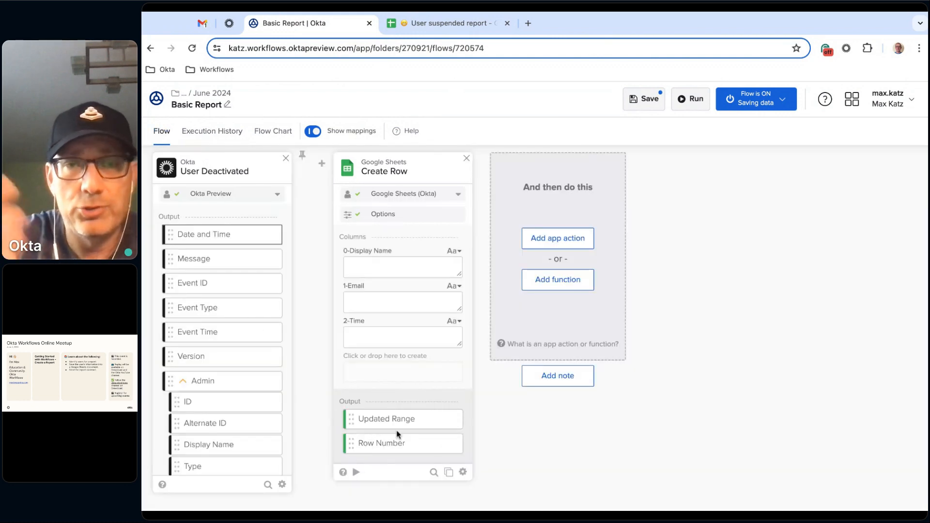
- Test Create Row on its own with a sample display name, a sample e-mail and the time 2024-06-04T15:42:35.771Z
click(356, 473)
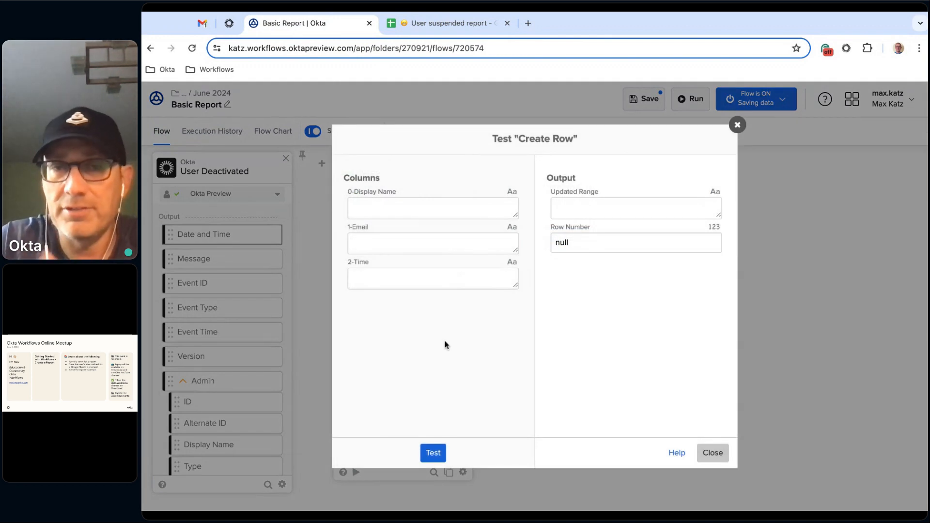
click(437, 209)
text(Max)
click(417, 250)
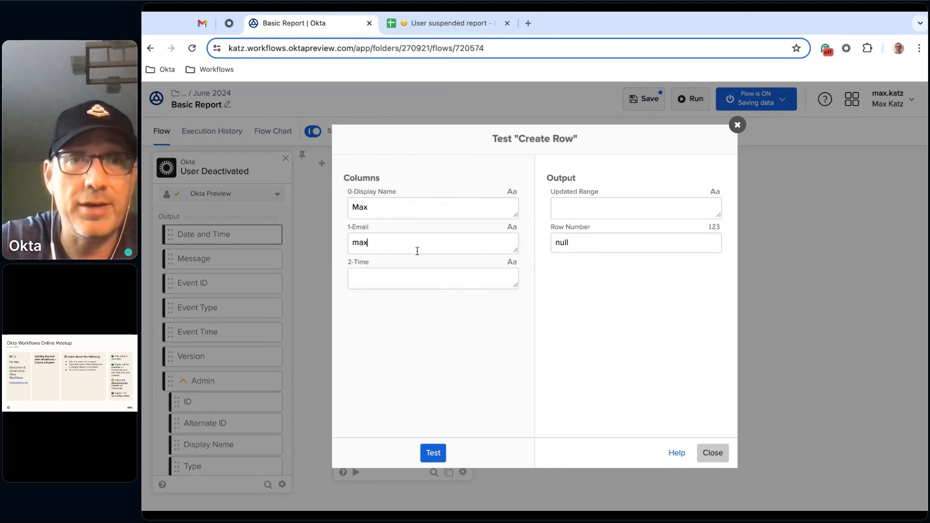
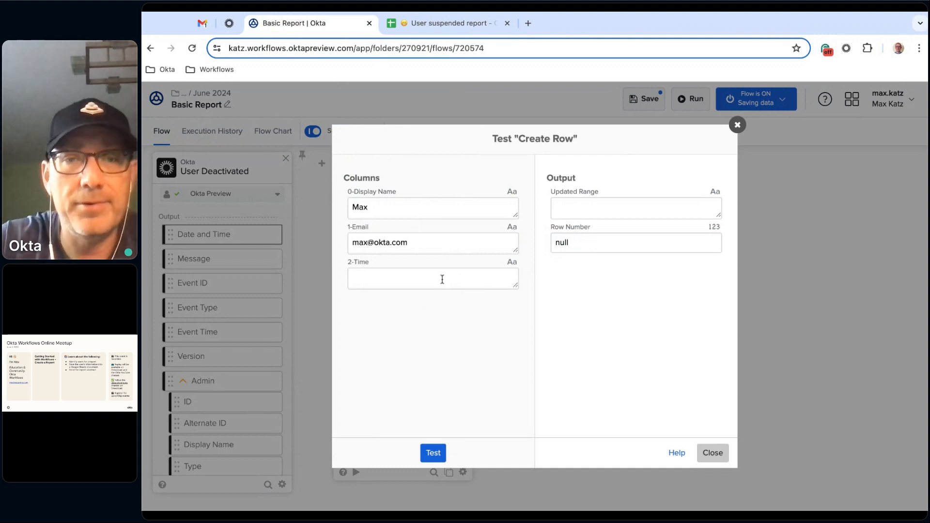
click(442, 284)
key(ctrl+v)
key(BackSpace)
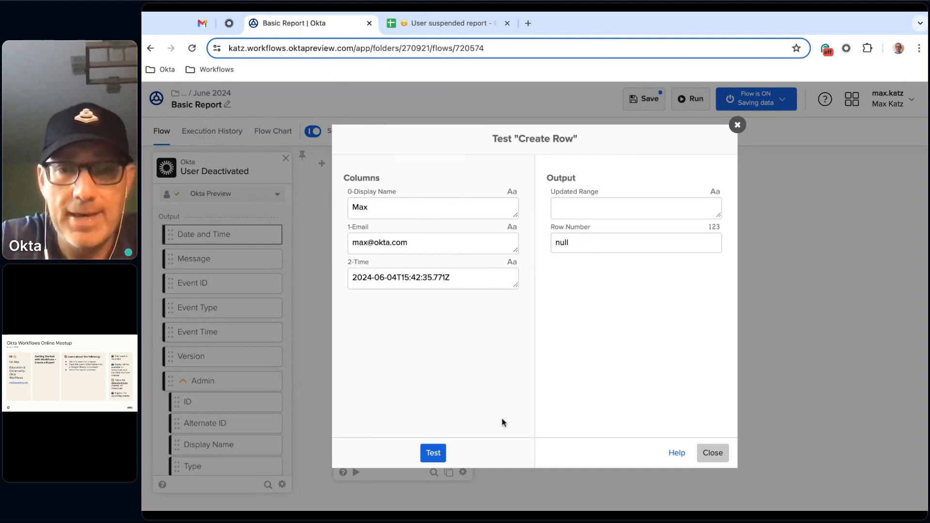
click(433, 453)
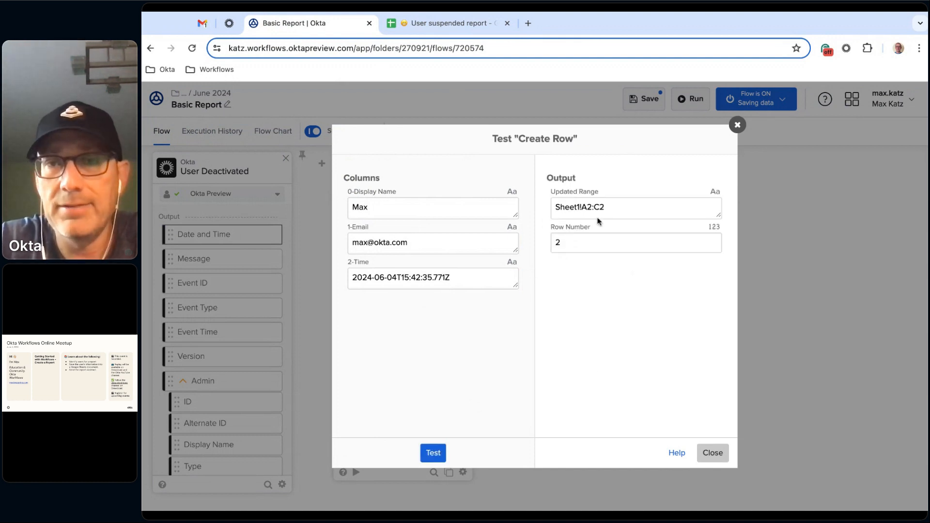
- Check the test row in the User suspended report, widen the Time column, and return to the Basic Report flow
click(464, 22)
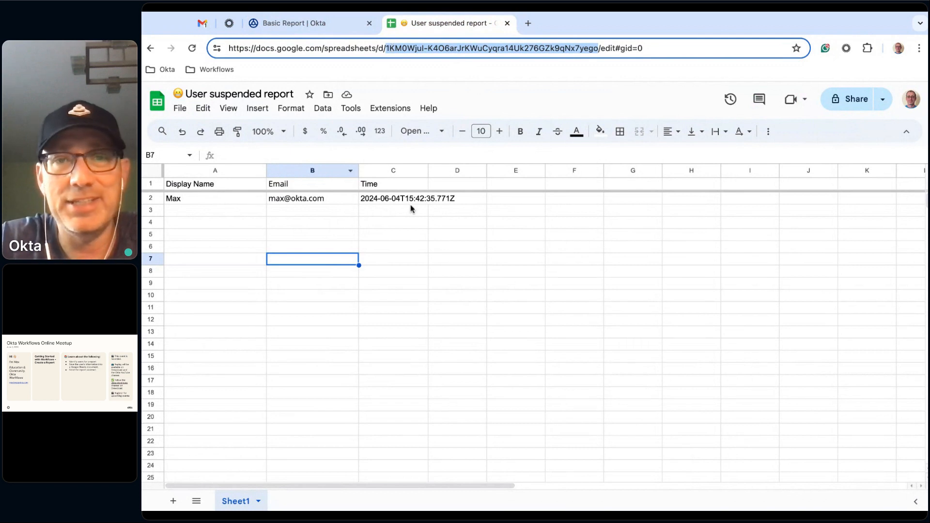
drag(428, 171, 481, 175)
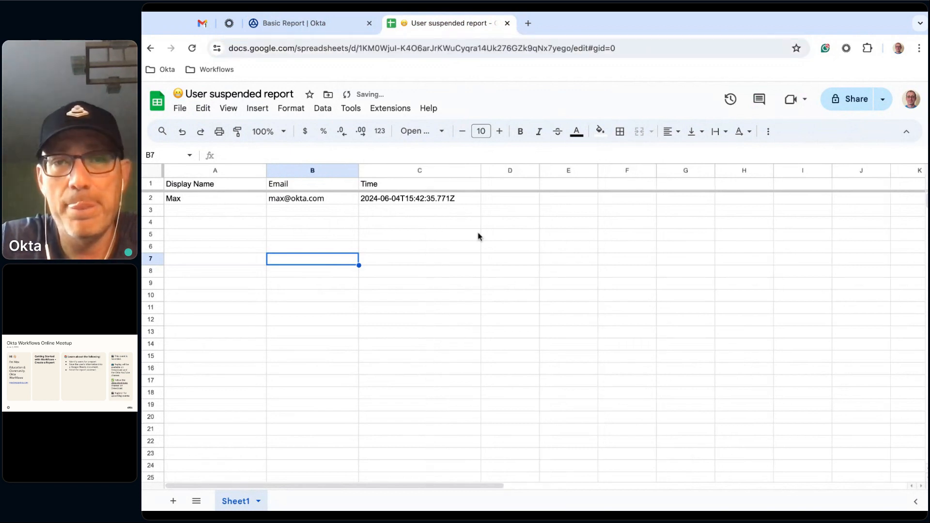
click(315, 23)
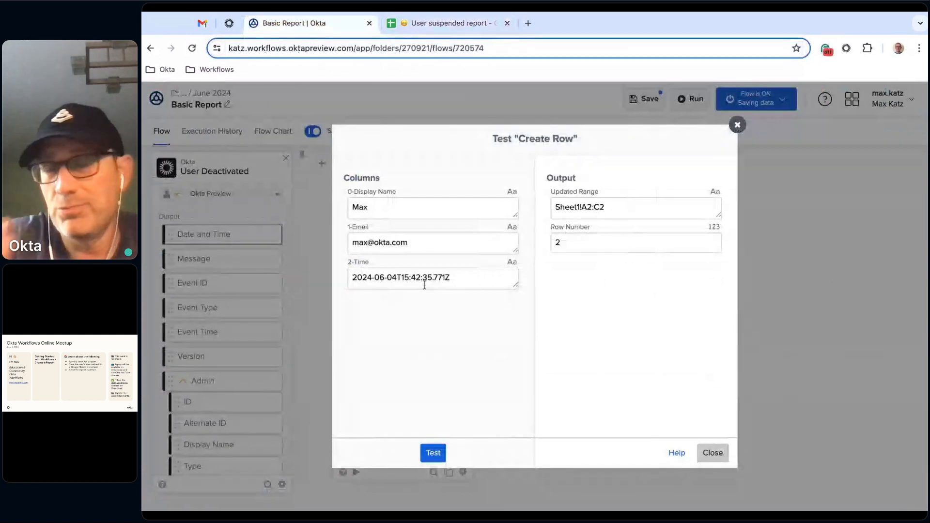
- Close the Create Row test and map the Okta User's Display Name and Alternate ID to the Display Name and Email columns
click(714, 452)
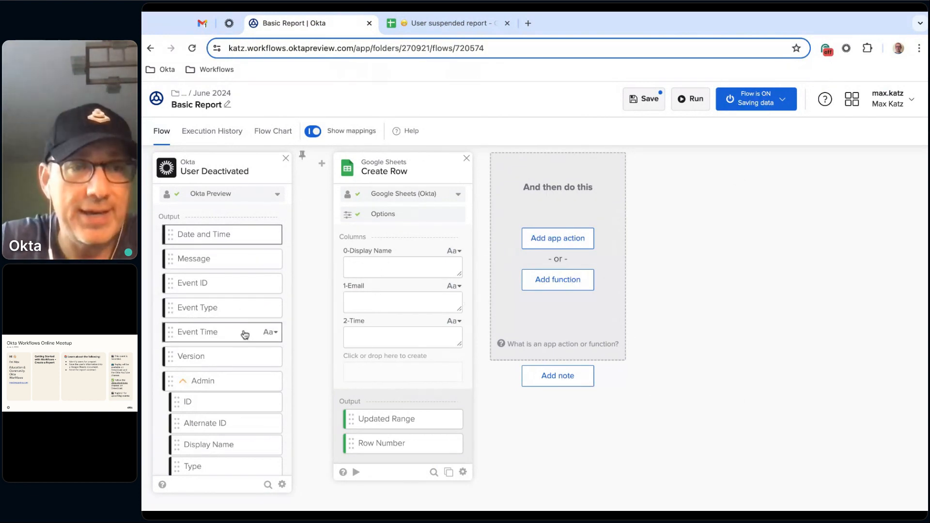
scroll(238, 340, down, 3)
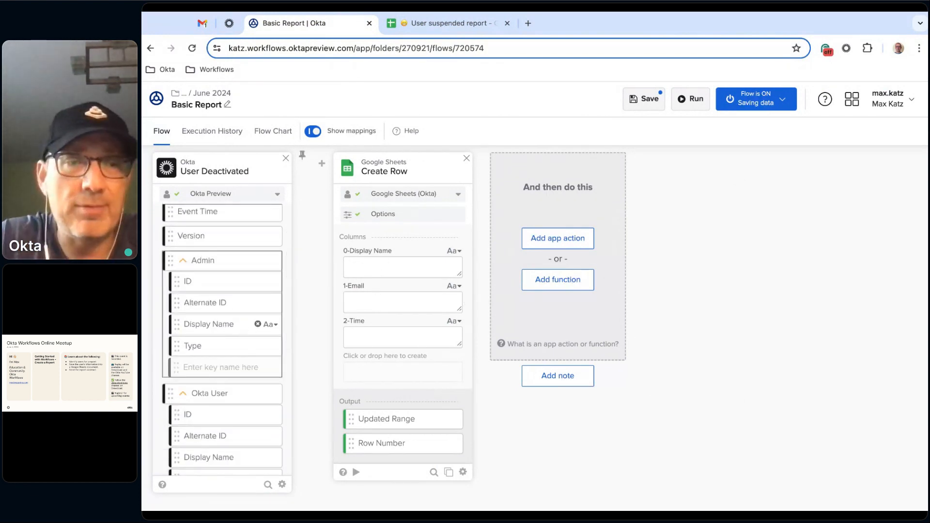
scroll(260, 301, down, 1)
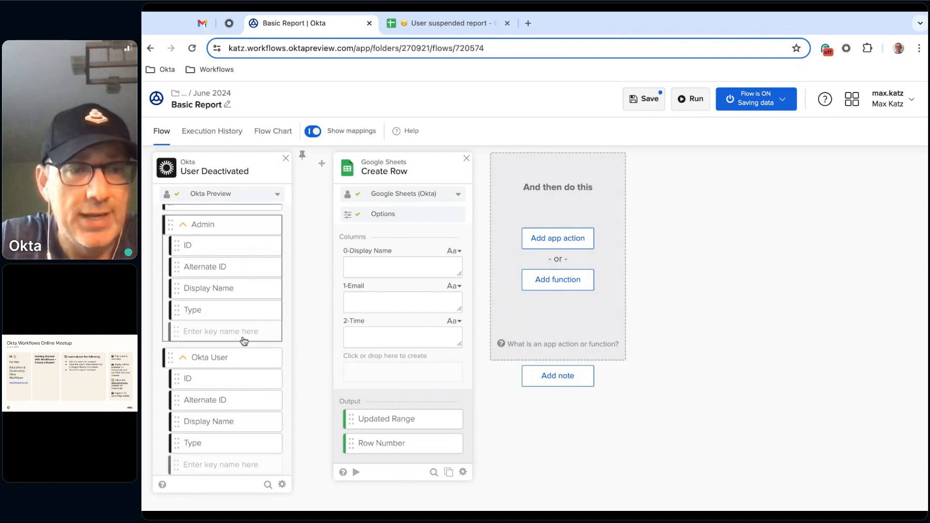
scroll(232, 282, down, 2)
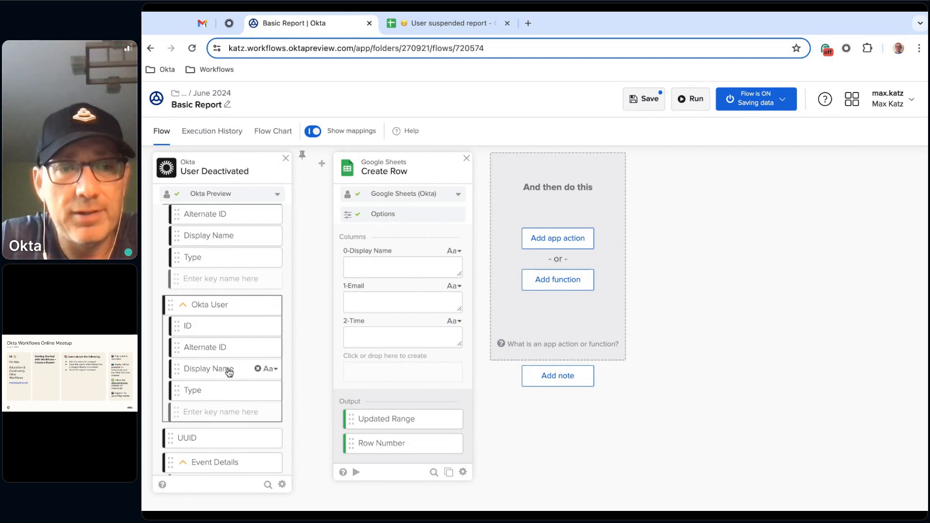
drag(221, 373, 402, 267)
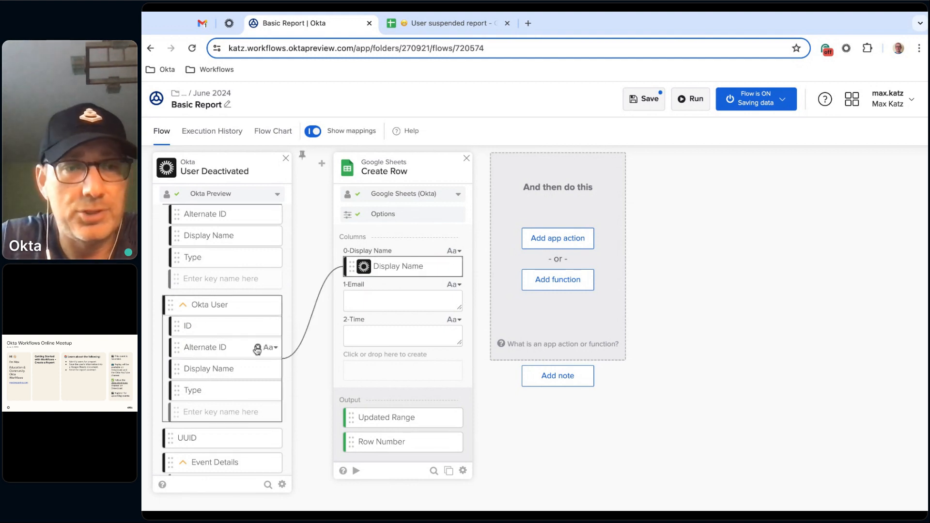
drag(220, 352, 401, 300)
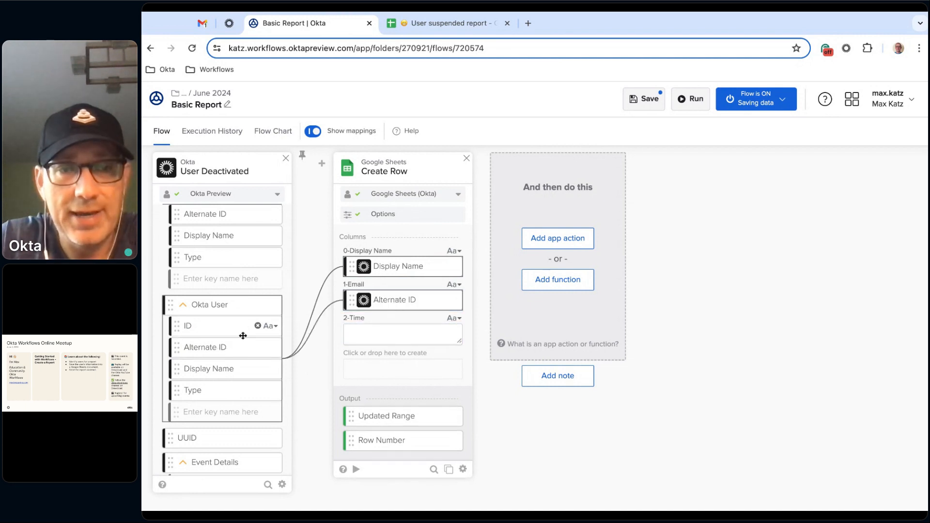
- Map the Date and Time output of User Deactivated to Create Row's Time column and save the flow
scroll(243, 336, up, 1)
scroll(240, 333, up, 5)
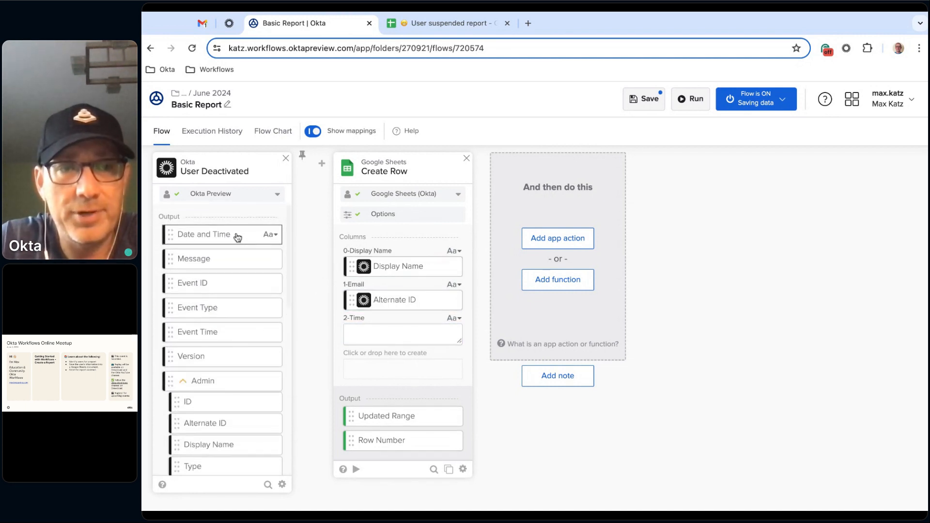
drag(236, 236, 402, 333)
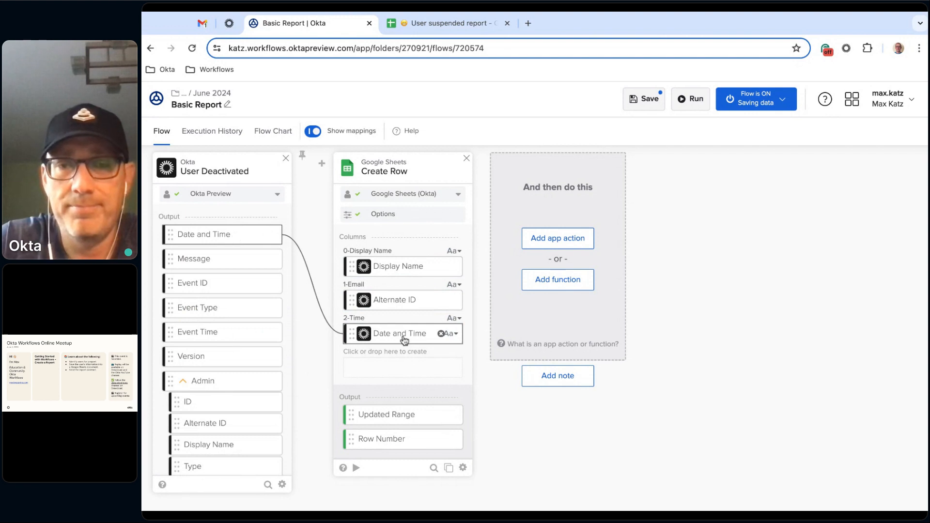
click(648, 105)
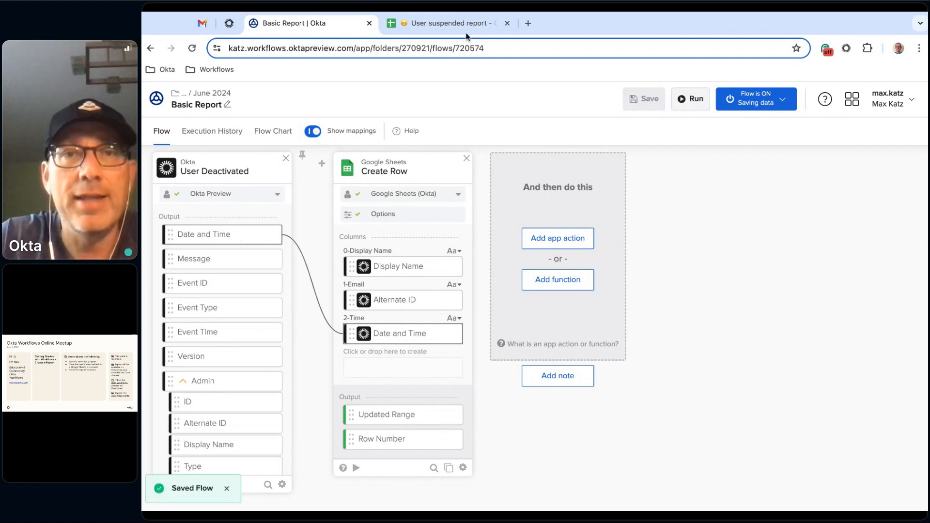
- Clear the test data from row 2 of the User suspended report spreadsheet
click(454, 21)
click(156, 199)
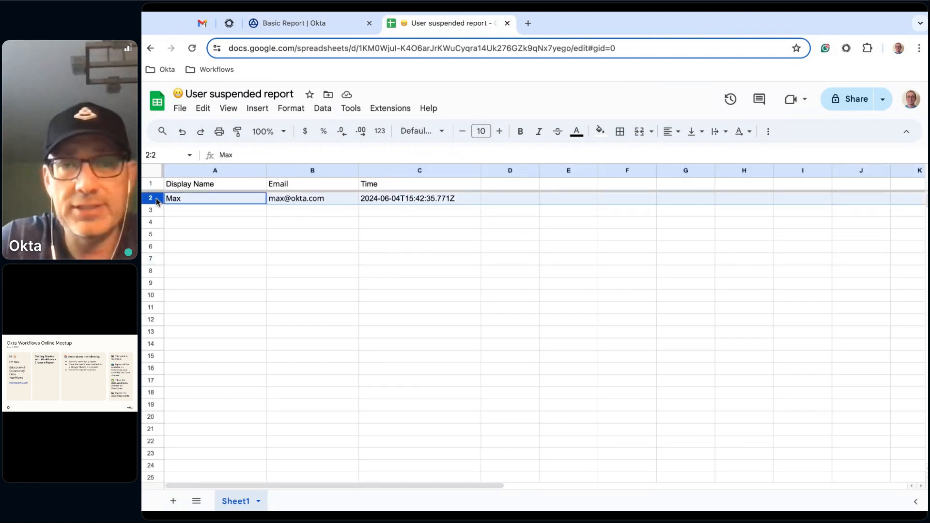
key(Delete)
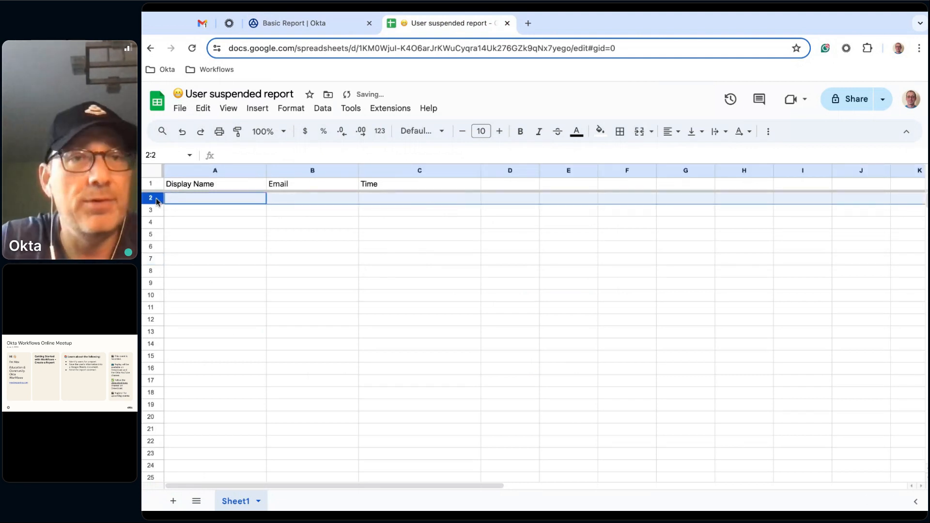
- Switch to the Okta admin console and reactivate the deactivated test user, confirming the activation
click(296, 21)
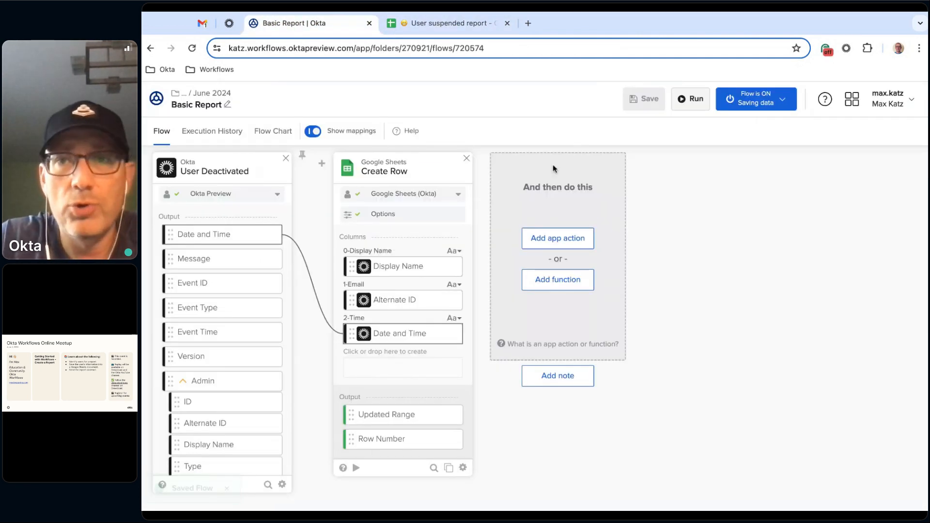
click(229, 23)
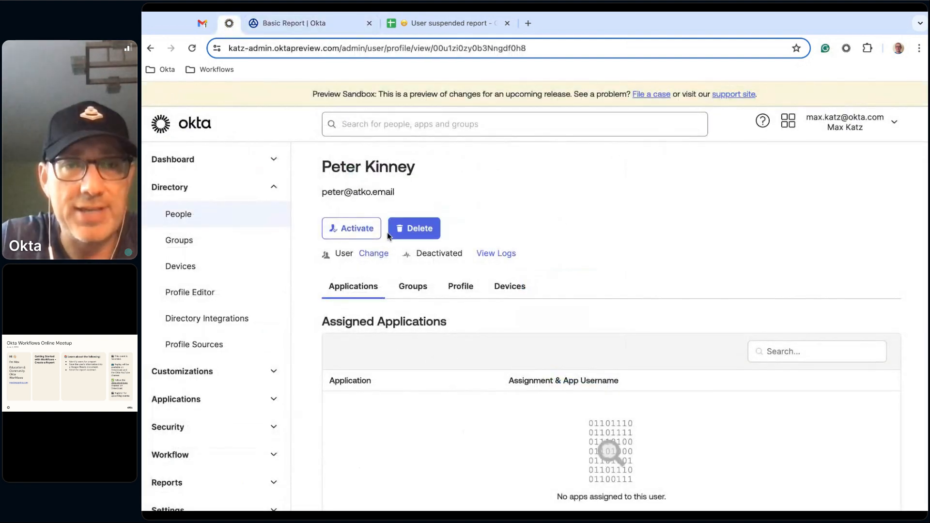
click(359, 230)
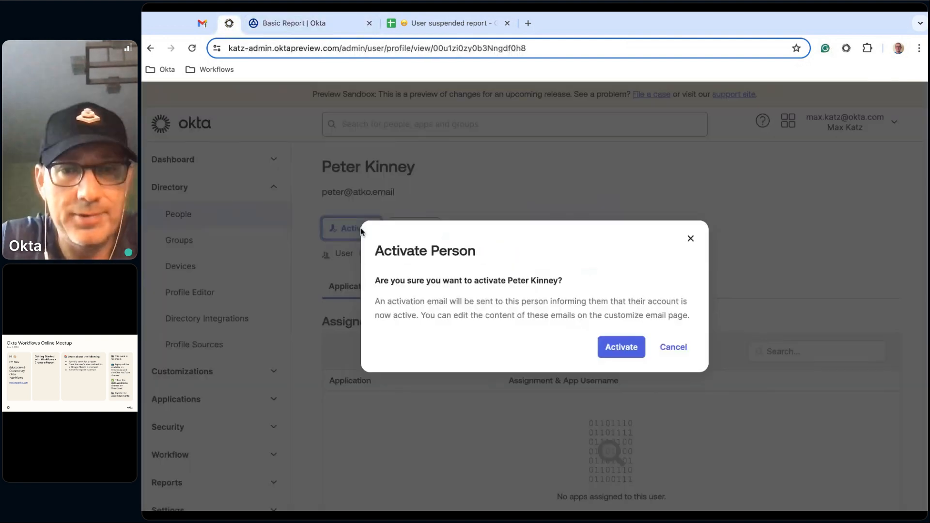
click(615, 349)
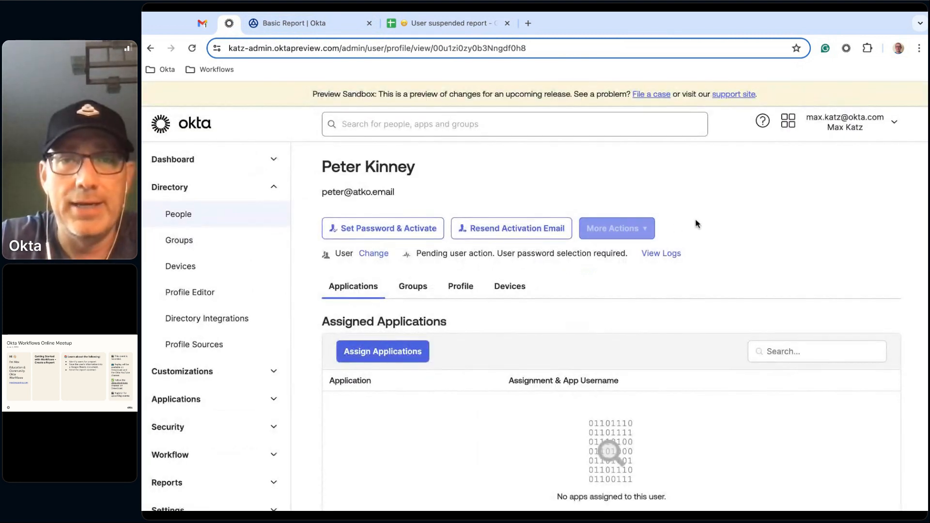
- Deactivate the test user again from the user's profile page to trigger the flow
click(646, 228)
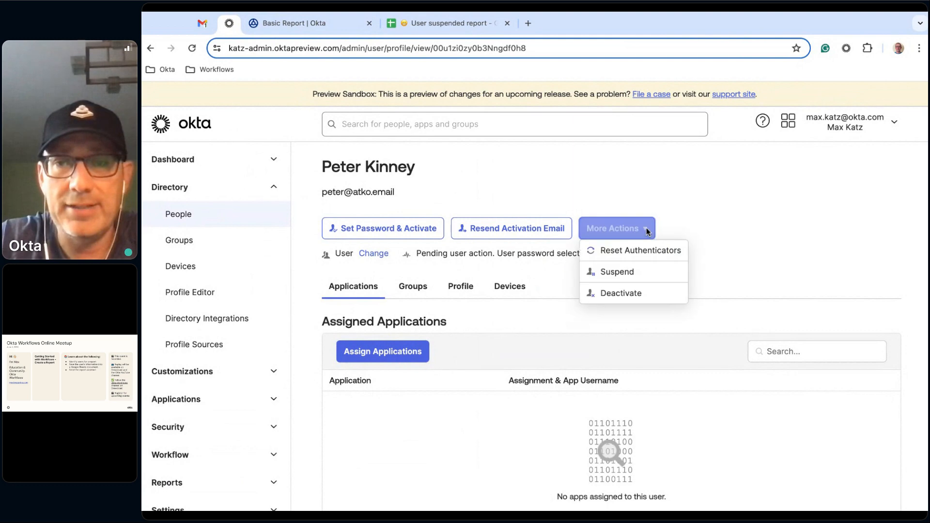
click(614, 293)
click(616, 352)
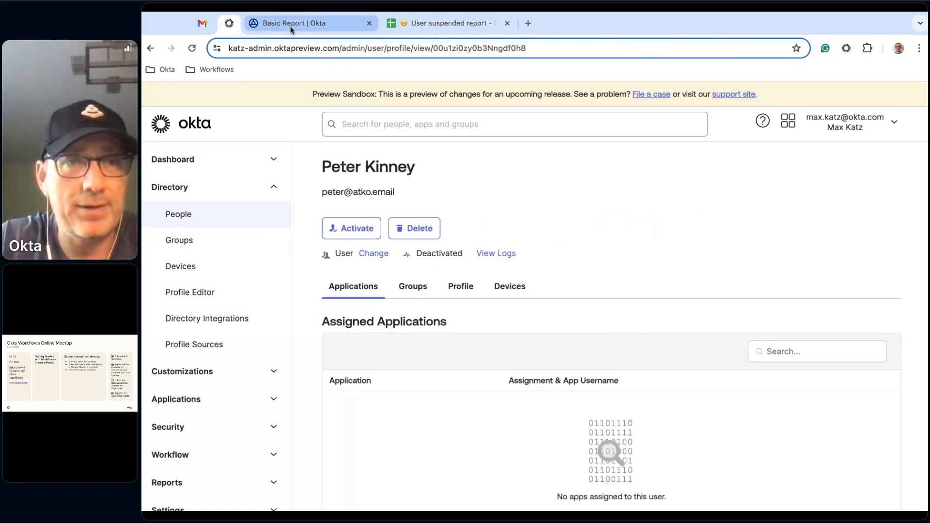
- Return to the Basic Report flow and examine the Create Row inputs of its latest execution in the history
click(289, 26)
click(212, 132)
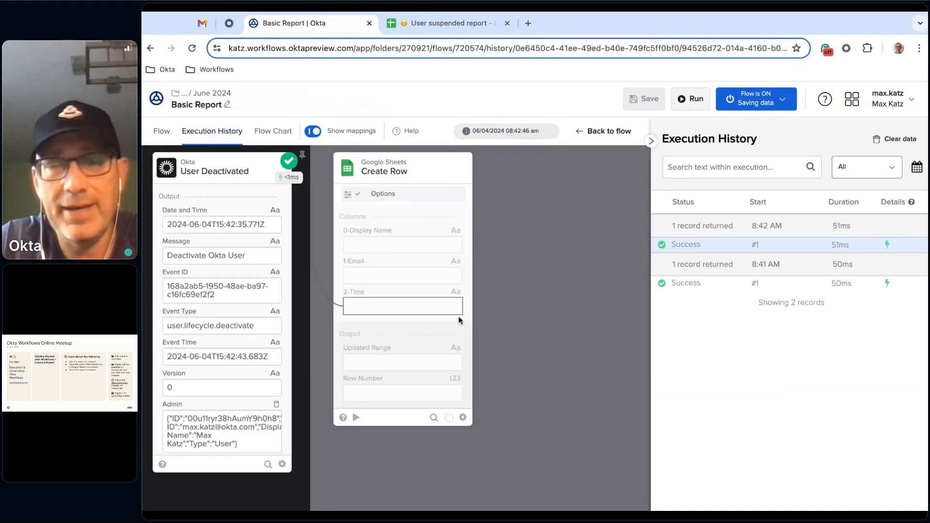
click(162, 132)
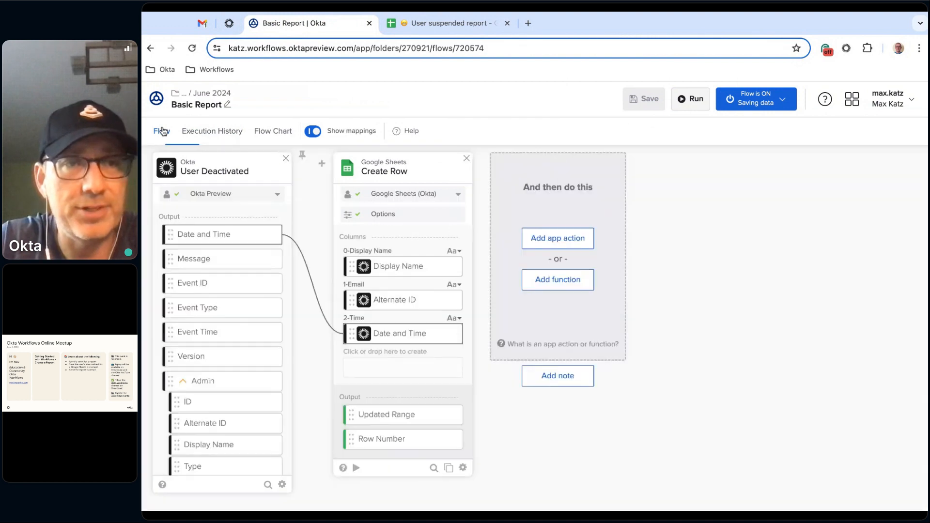
click(212, 132)
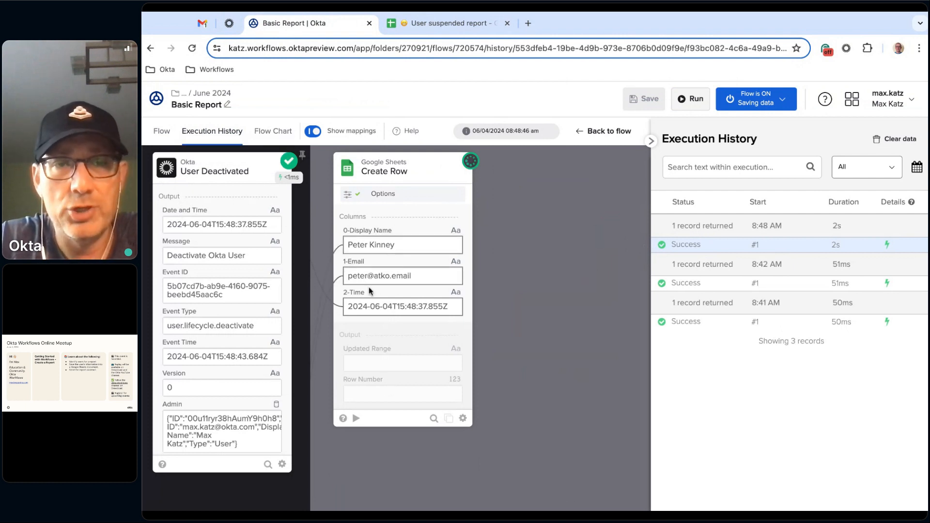
scroll(402, 356, down, 1)
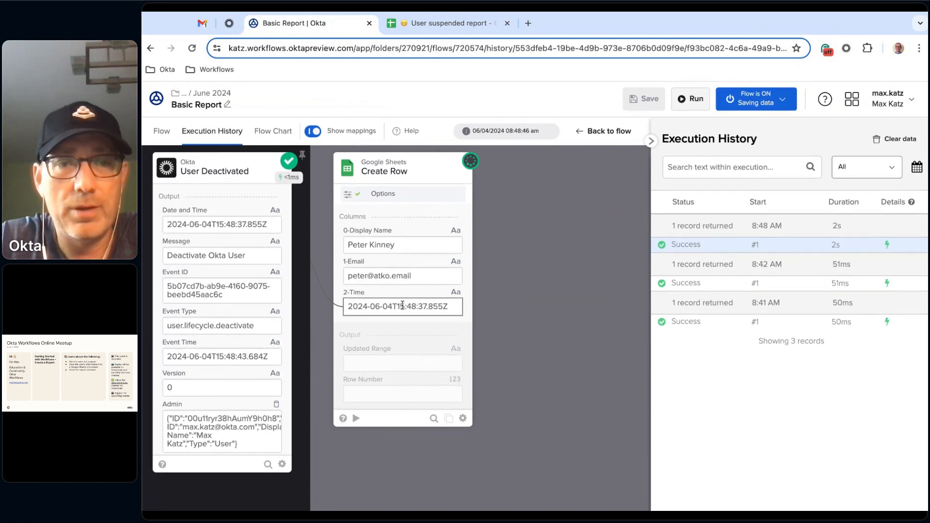
- Check the User suspended report for the new row, and reload the Basic Report execution history to examine Create Row's outputs
click(458, 25)
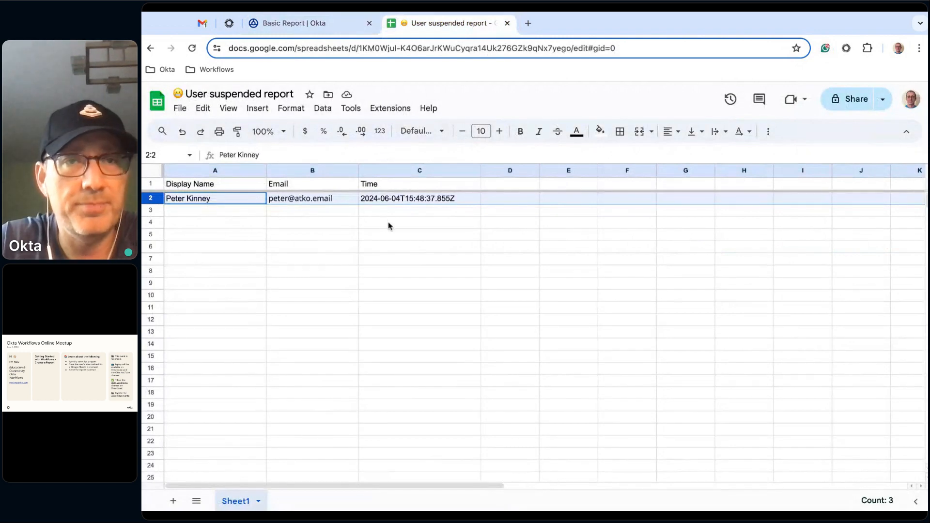
click(306, 24)
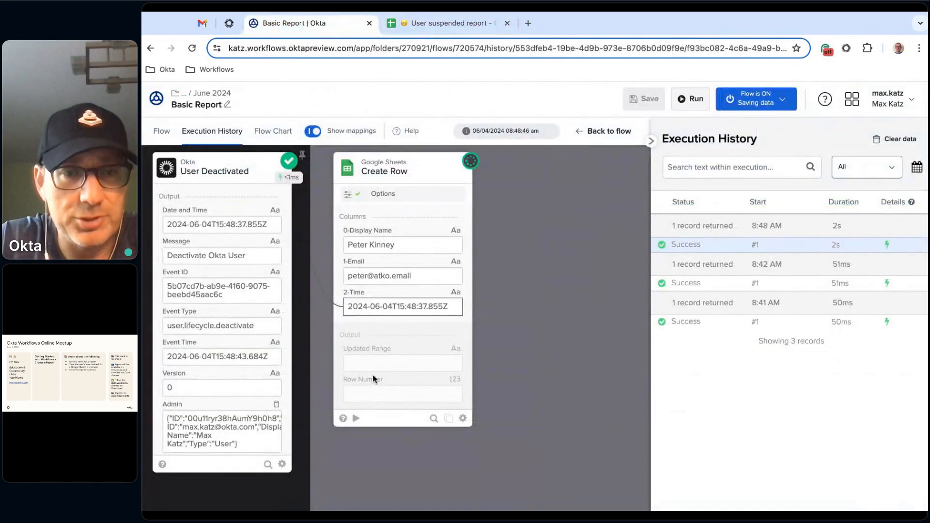
click(164, 133)
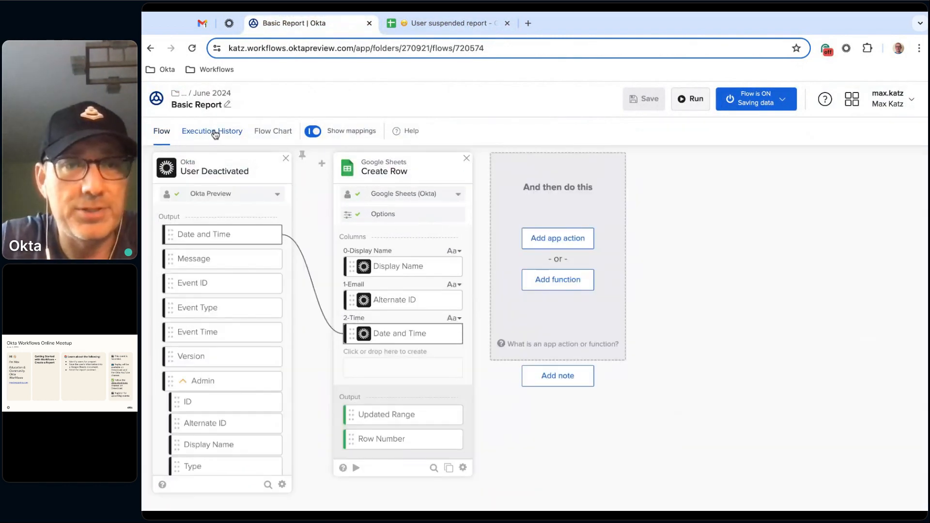
click(213, 134)
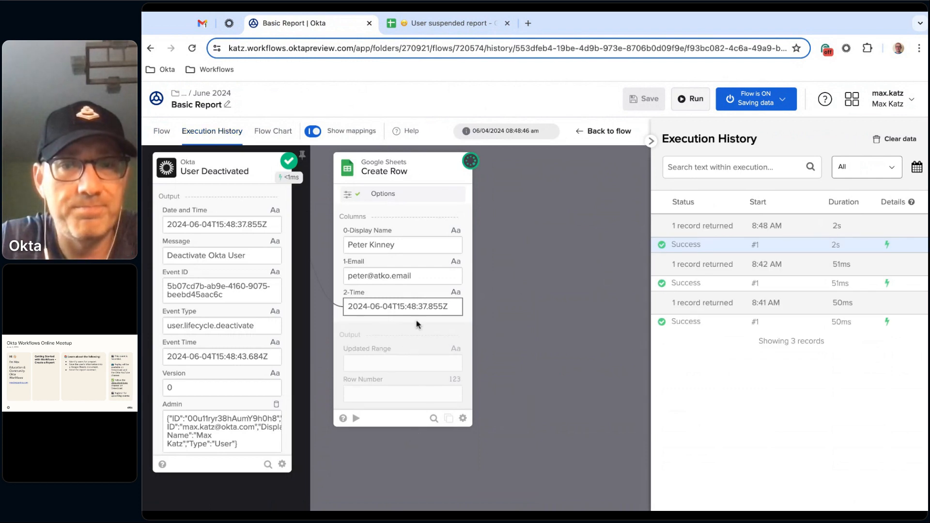
click(192, 48)
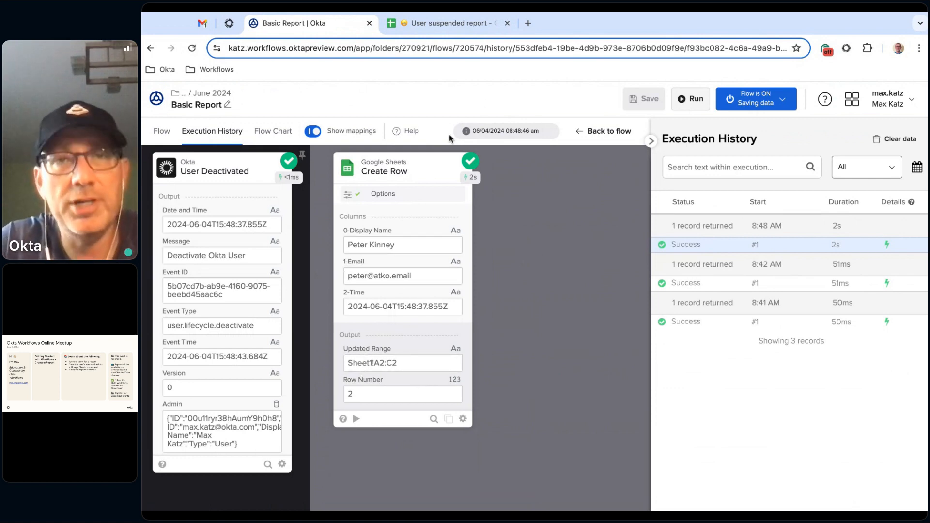
- Clear the deactivated user's entry from row 2 of the User suspended report and return to the Basic Report flow
click(470, 23)
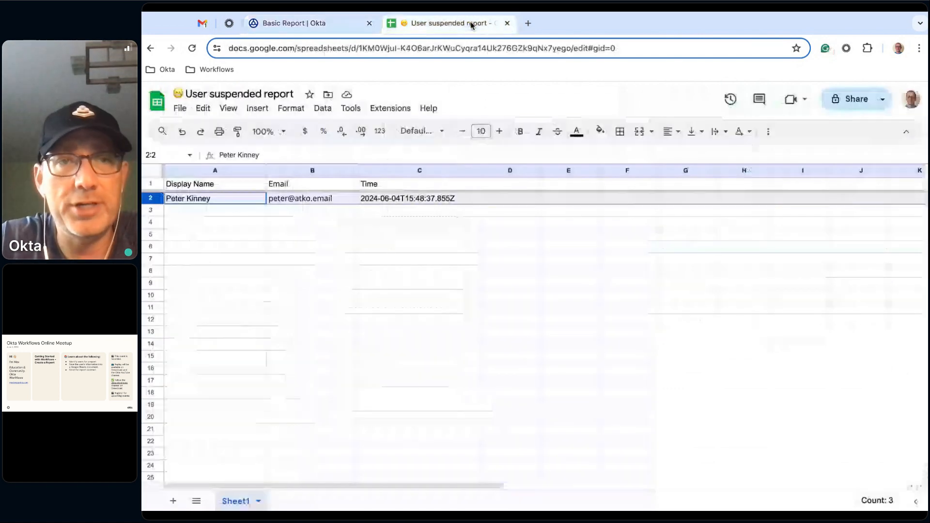
click(356, 223)
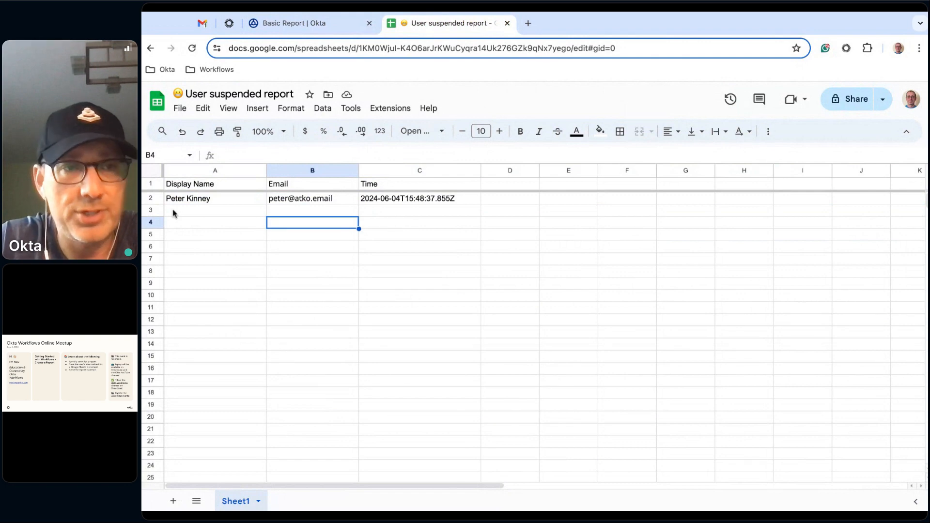
click(149, 199)
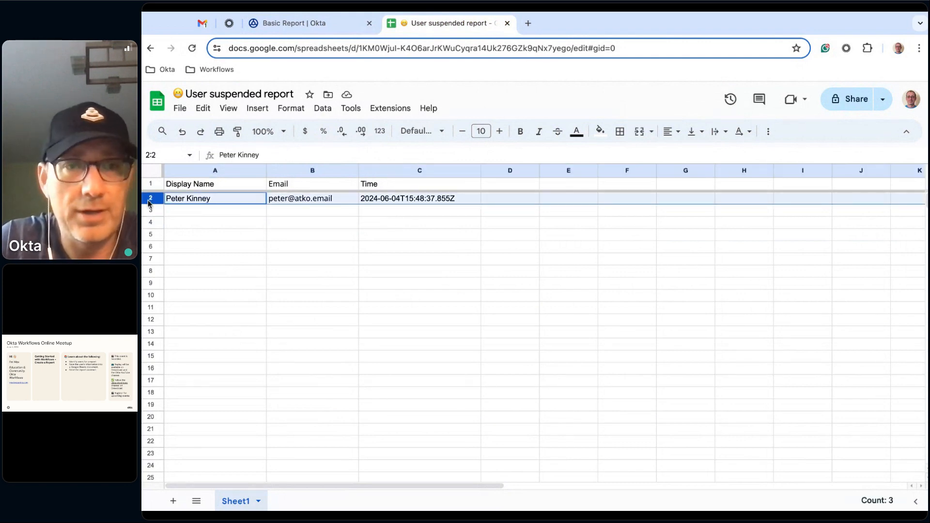
key(Delete)
click(324, 25)
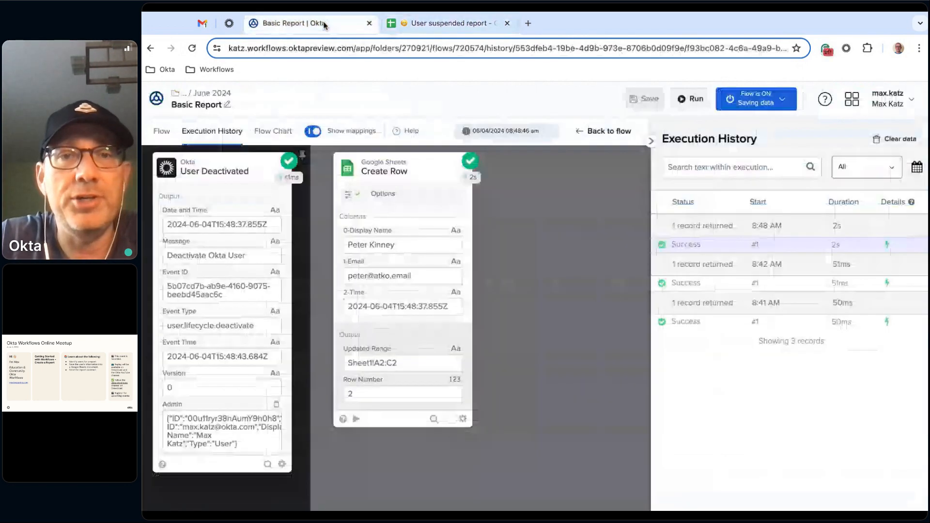
- Return to the Basic Report flow's editor and add a Compose text function after the Create Row card
click(603, 131)
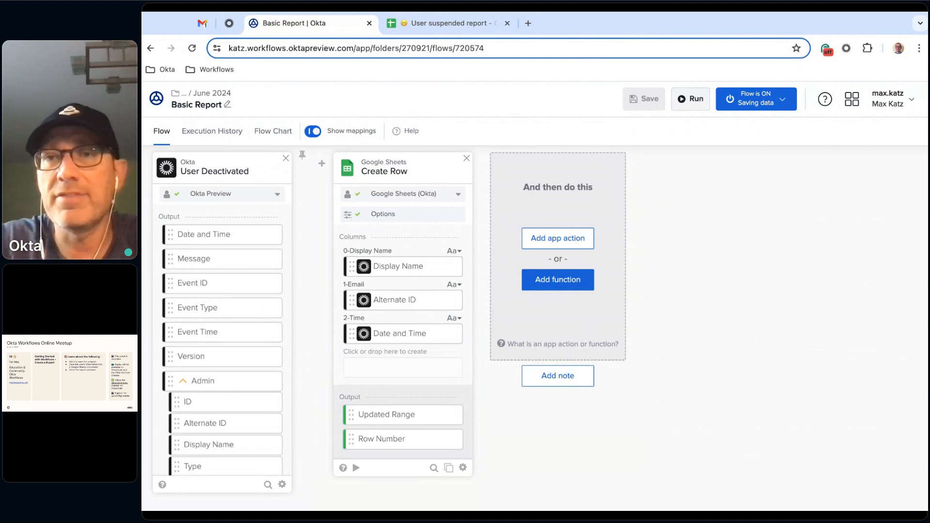
click(557, 279)
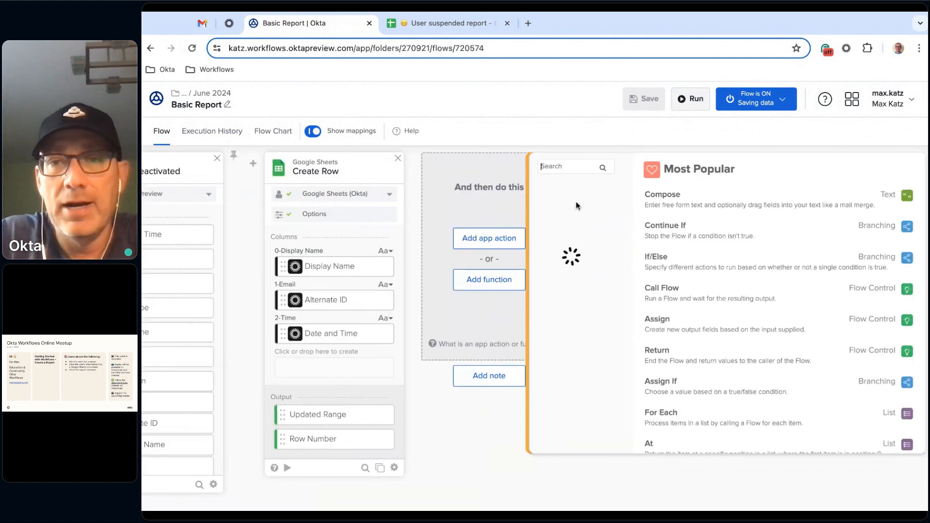
scroll(607, 239, down, 2)
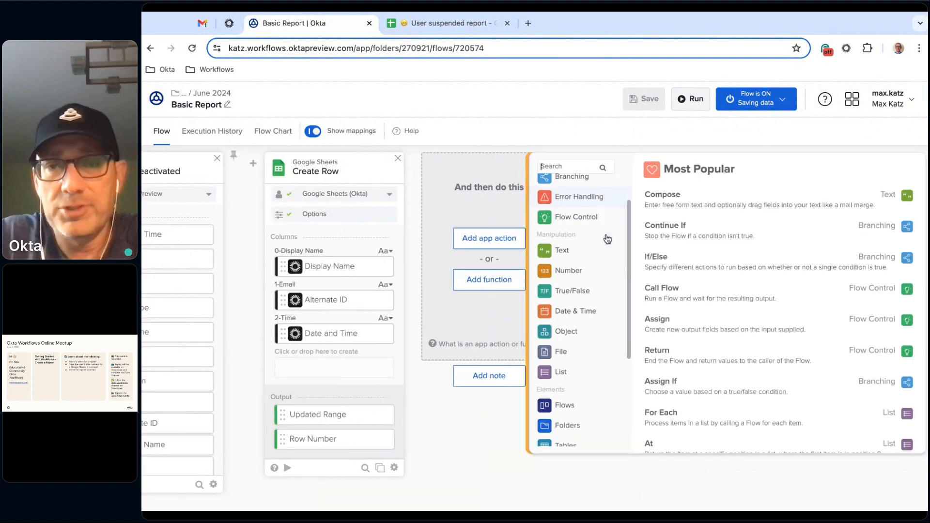
scroll(607, 239, up, 2)
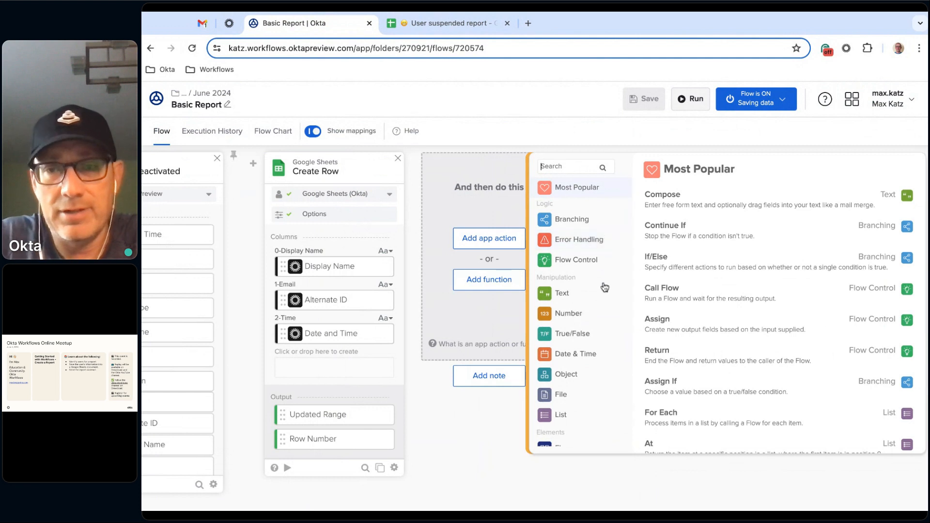
scroll(604, 287, down, 1)
scroll(605, 287, up, 1)
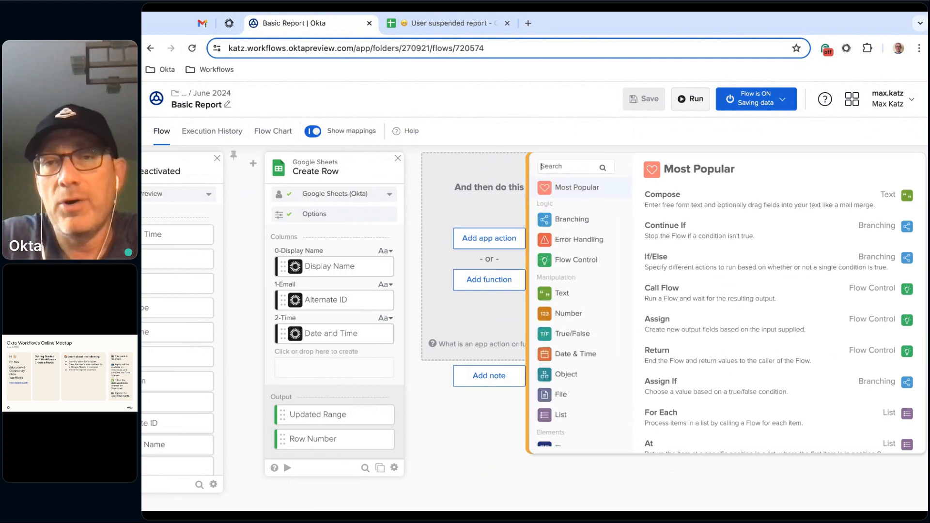
click(683, 207)
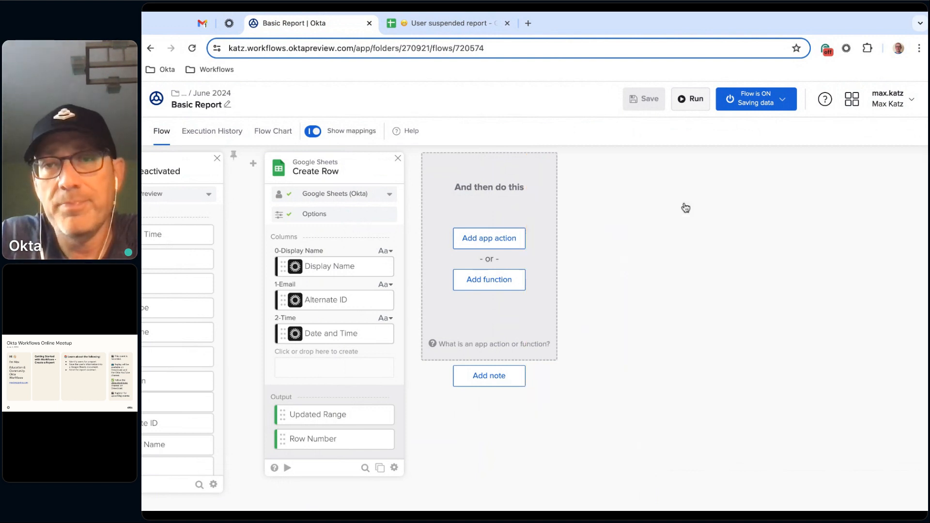
click(509, 204)
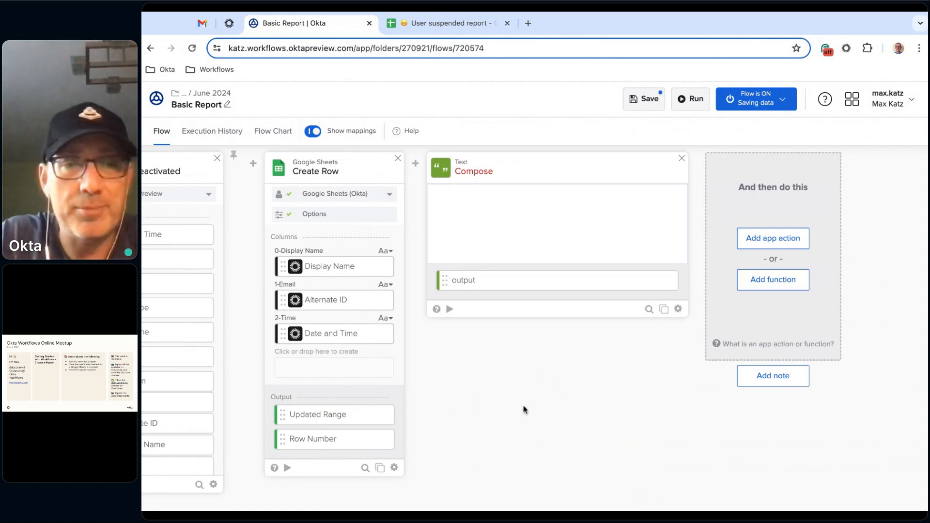
- Fill the Compose card with the Admin Display Name output of User Deactivated followed by the text "Is Deactivated."
scroll(519, 396, left, 3)
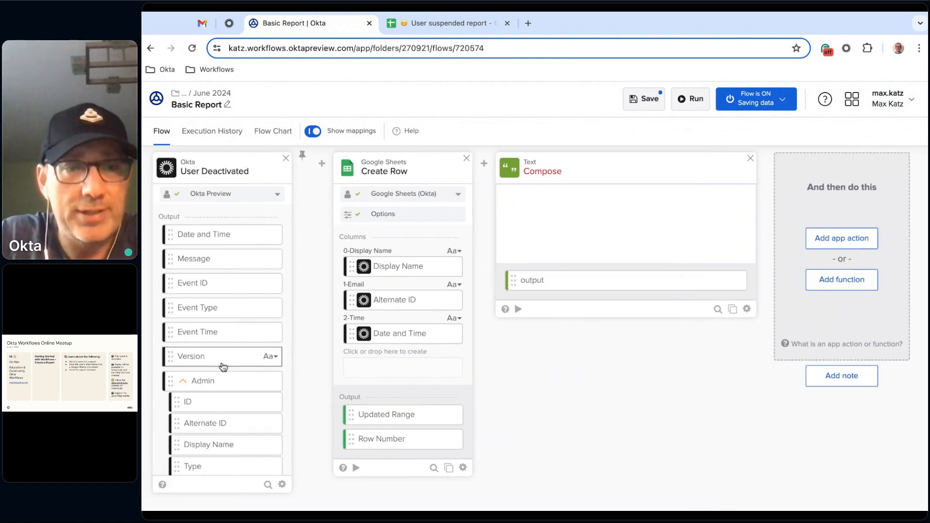
click(223, 448)
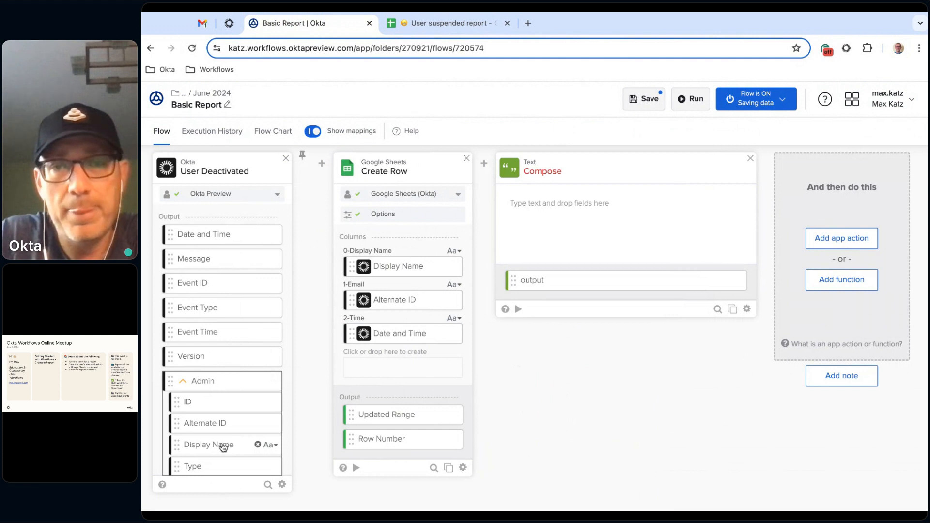
drag(223, 447, 597, 207)
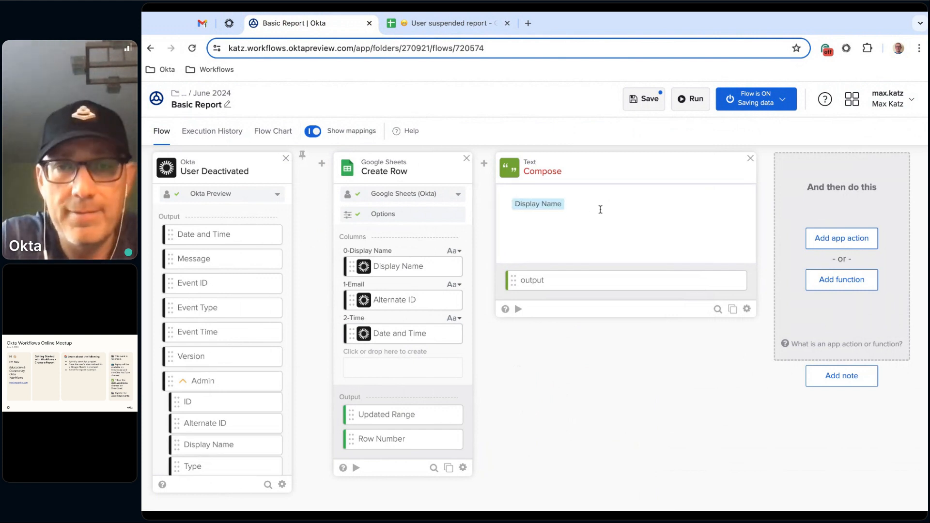
click(600, 210)
key(Left)
key(BackSpace)
key(BackSpace)
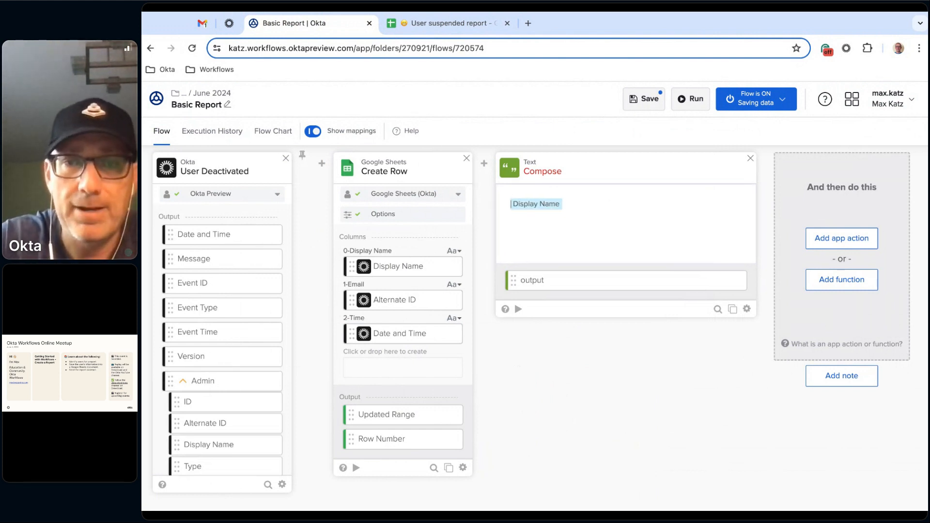
text(Is De)
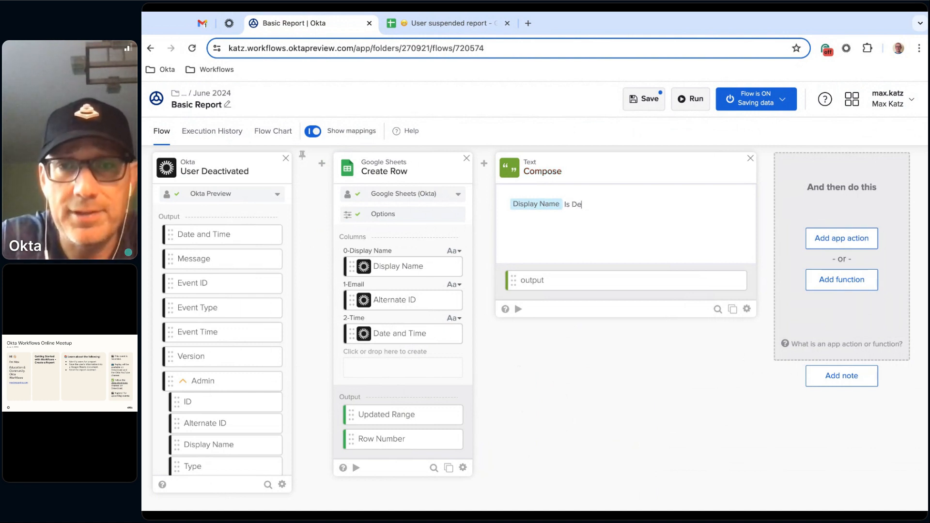
text(activated.)
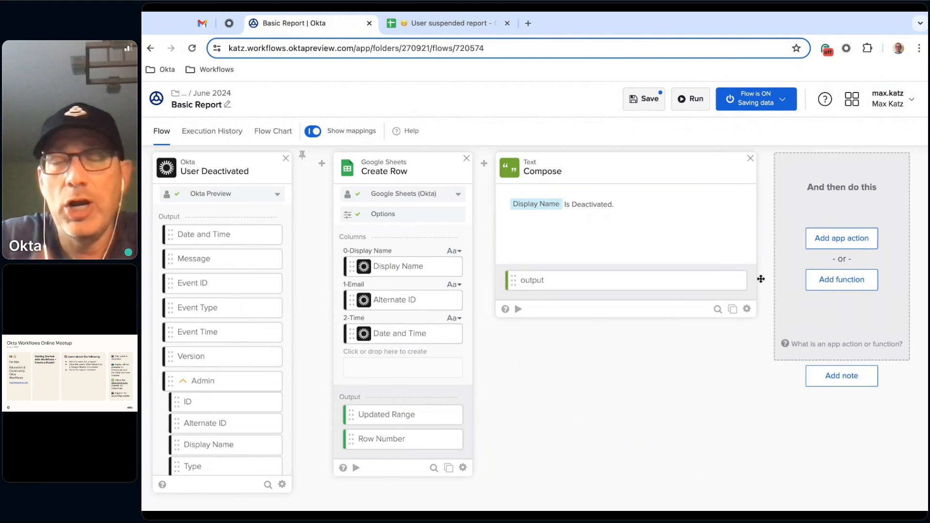
- Customize the Compose card's output field, setting its display name to "Subject"
scroll(760, 279, right, 2)
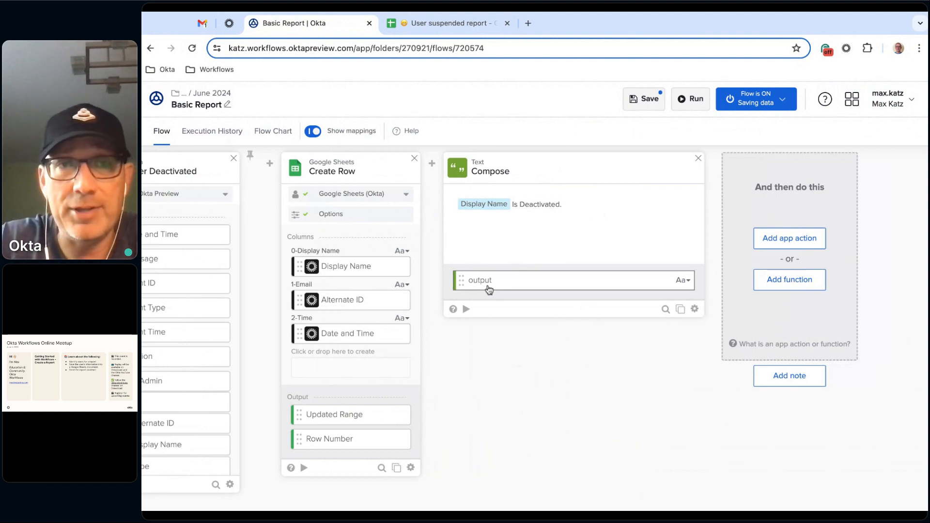
click(683, 280)
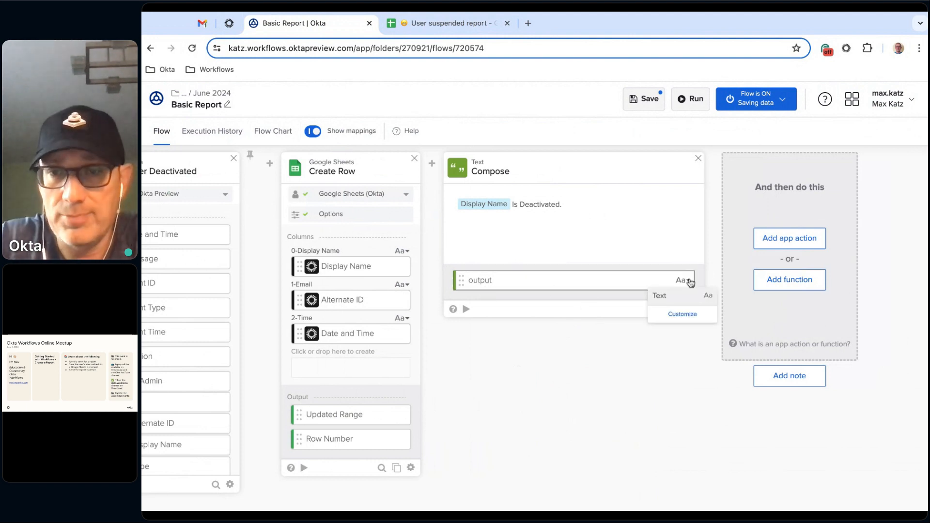
click(688, 315)
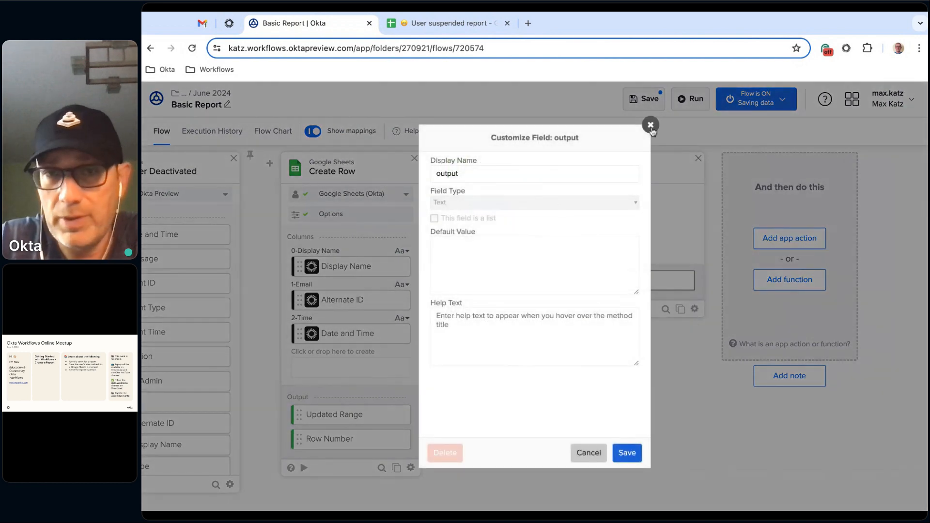
double_click(501, 171)
text(S)
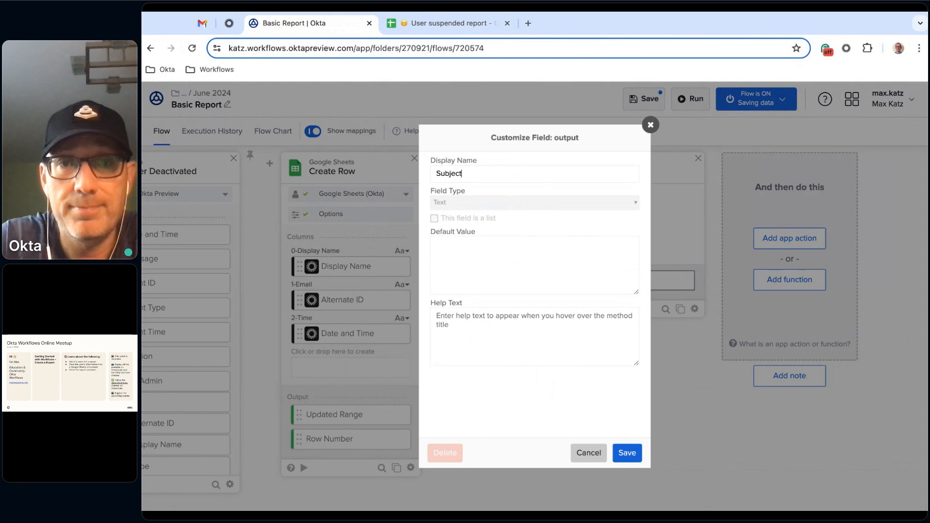
text(ubject)
click(627, 453)
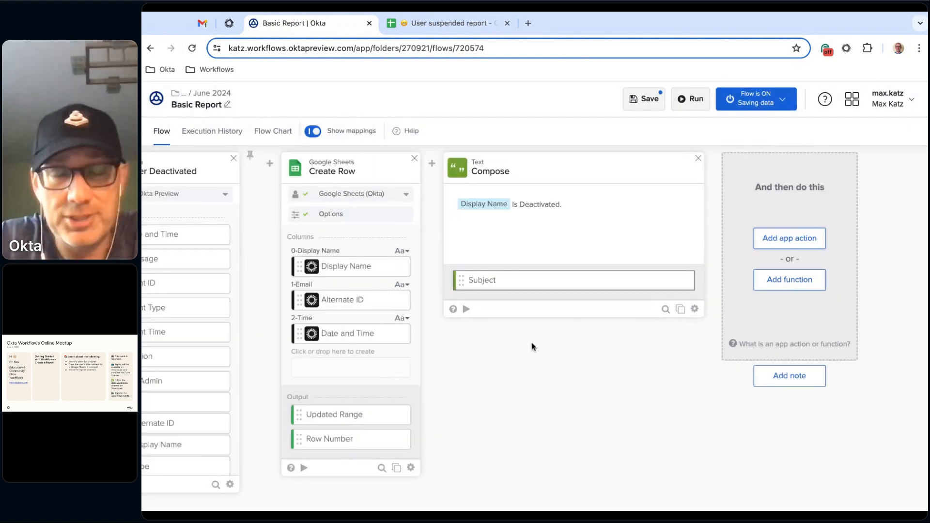
- Add a second Compose text function after the Subject one and start its message with "Hi," and a blank line
scroll(576, 438, right, 2)
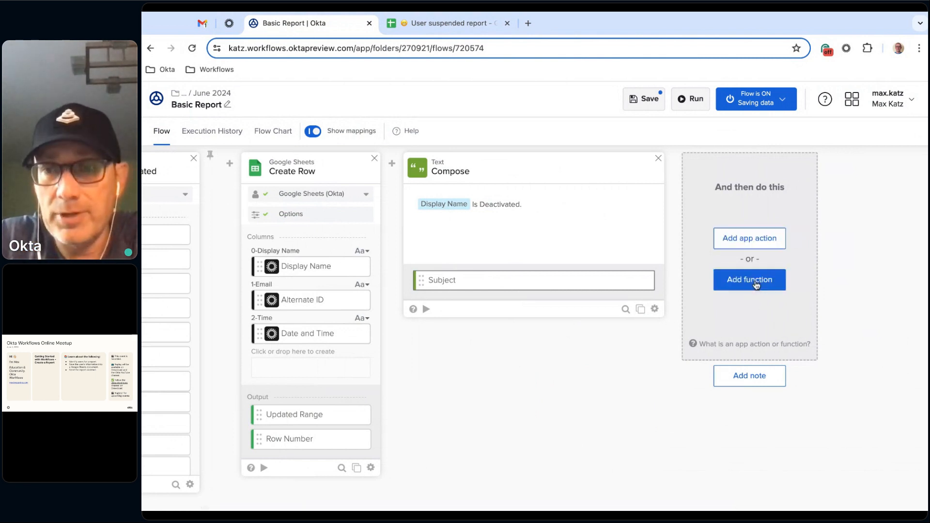
click(754, 284)
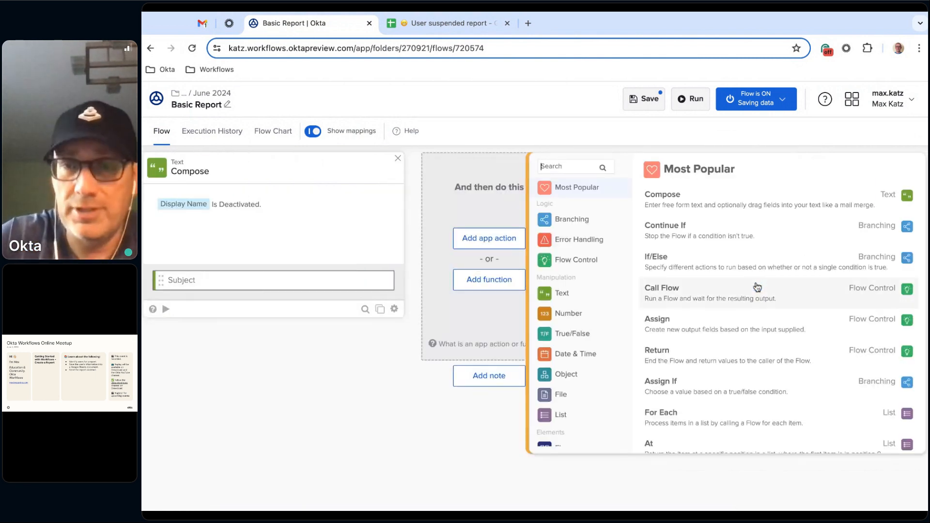
click(697, 200)
click(538, 206)
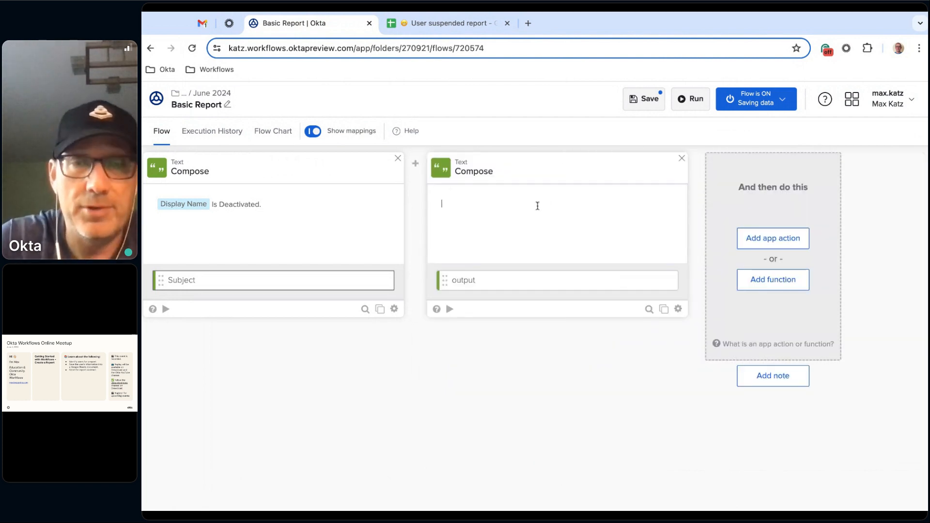
text(Hi,)
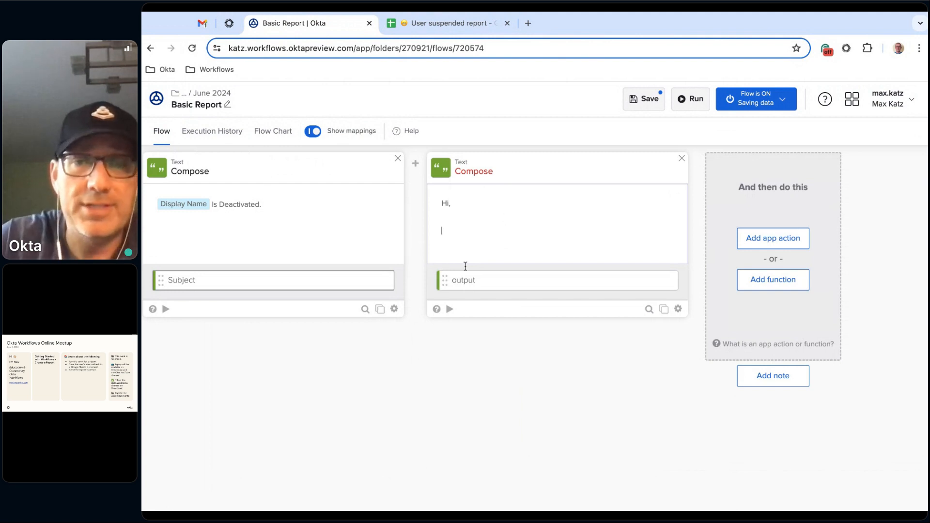
scroll(460, 373, left, 6)
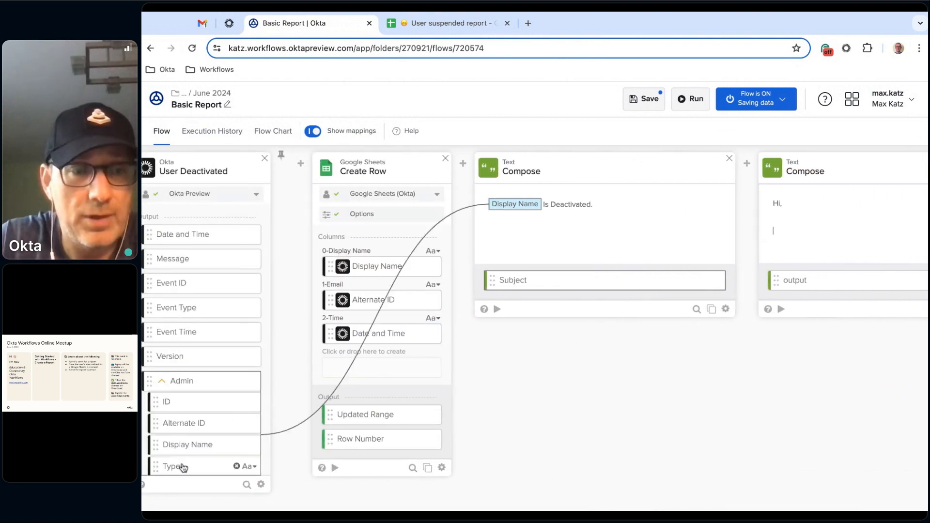
scroll(608, 395, right, 3)
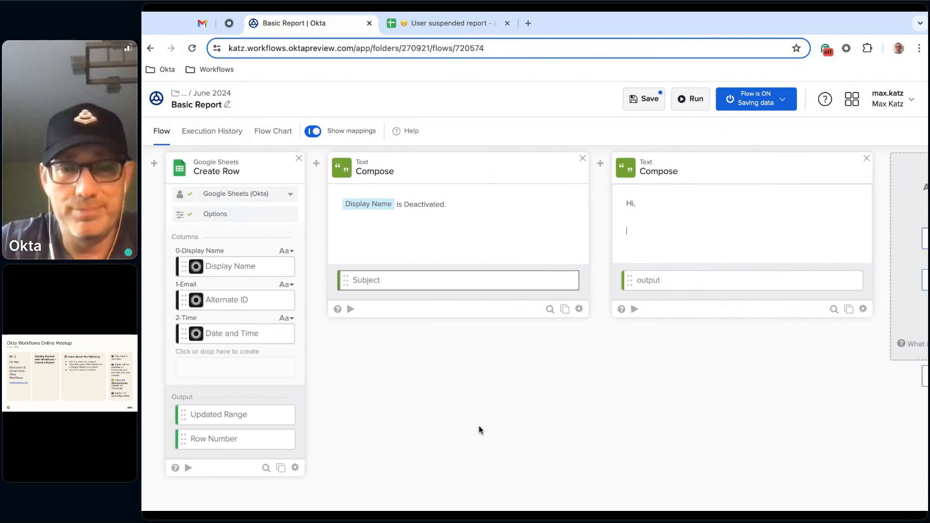
scroll(498, 419, left, 3)
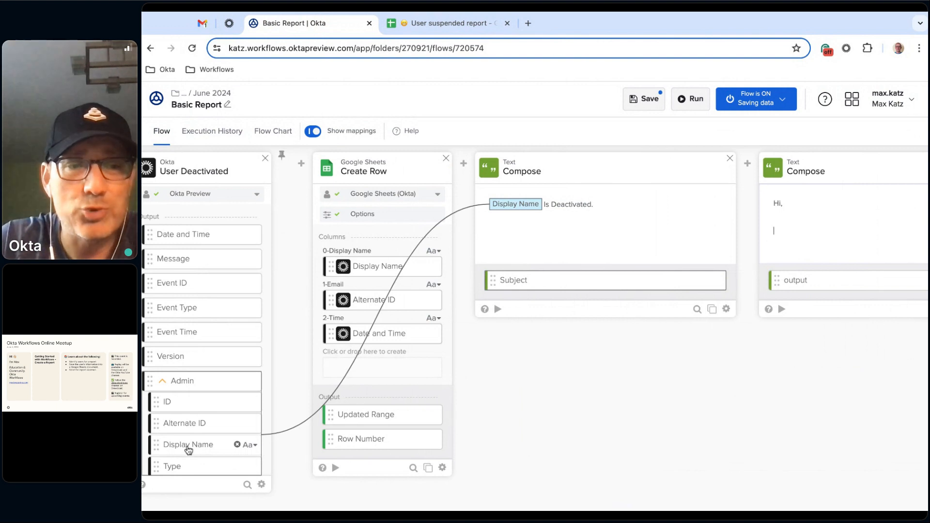
scroll(191, 450, left, 1)
drag(188, 450, 814, 230)
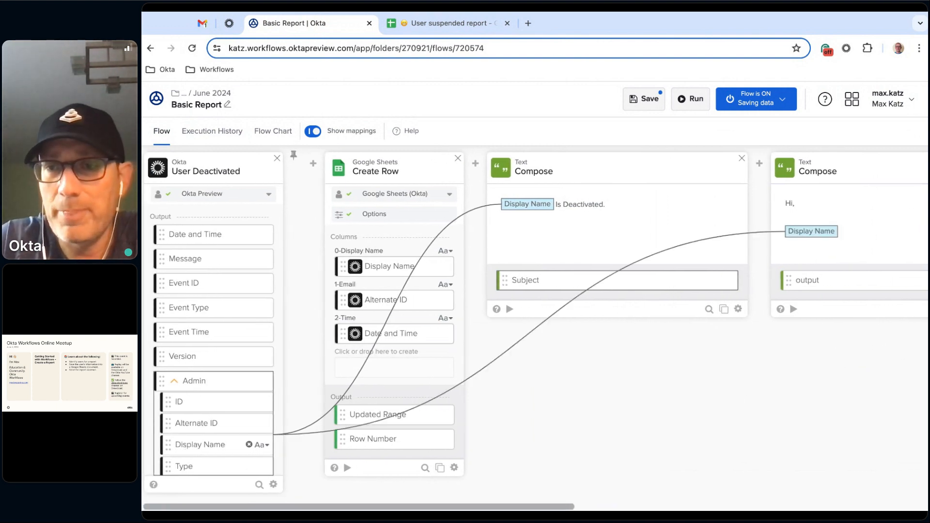
key(BackSpace)
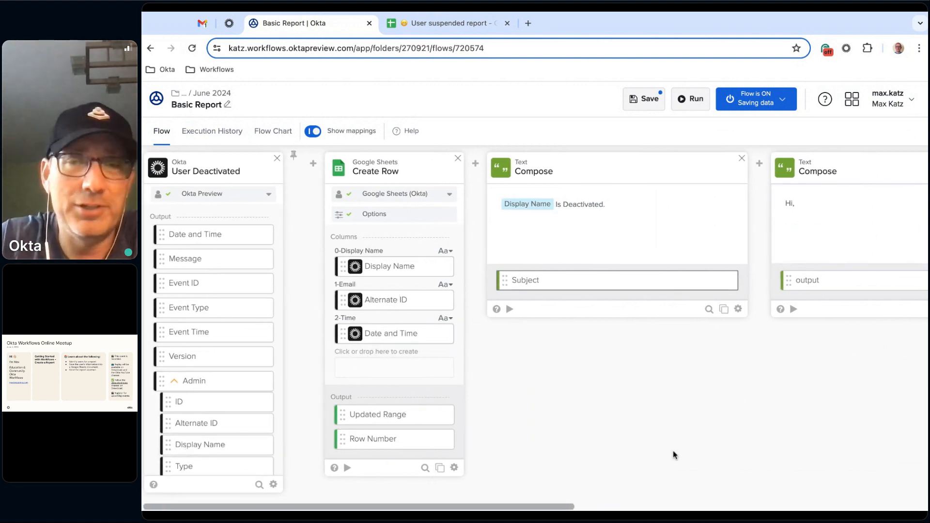
- Map the Display Name used in Create Row into the second Compose message below the greeting, preceded by the word "User"
scroll(639, 434, right, 6)
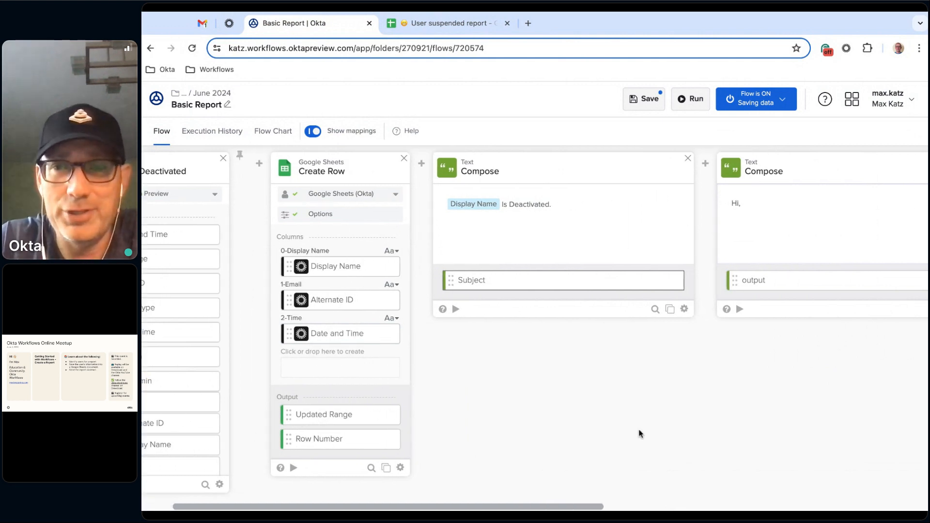
scroll(552, 351, right, 1)
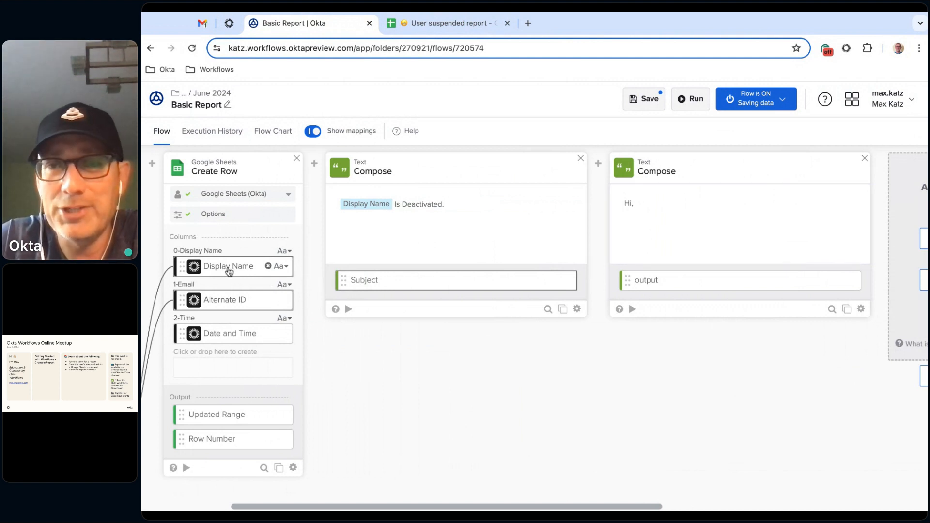
drag(228, 265, 649, 215)
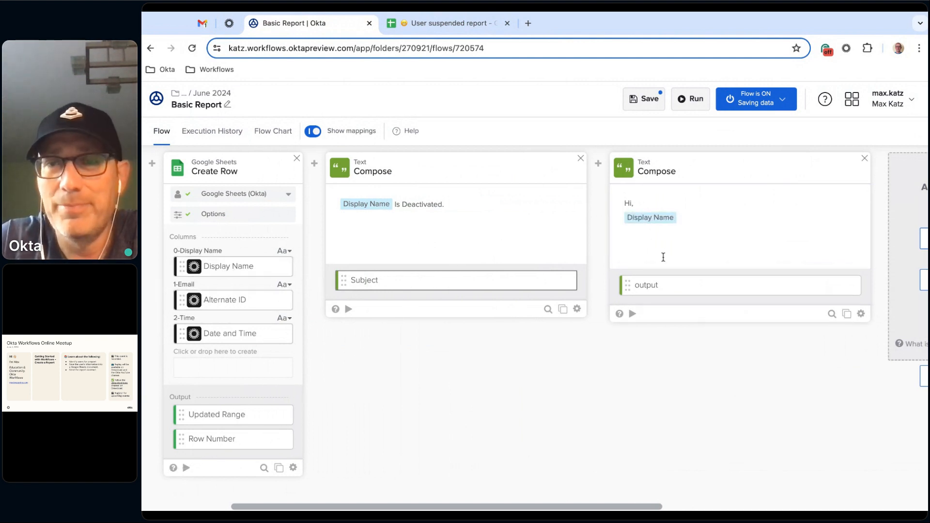
key(Return)
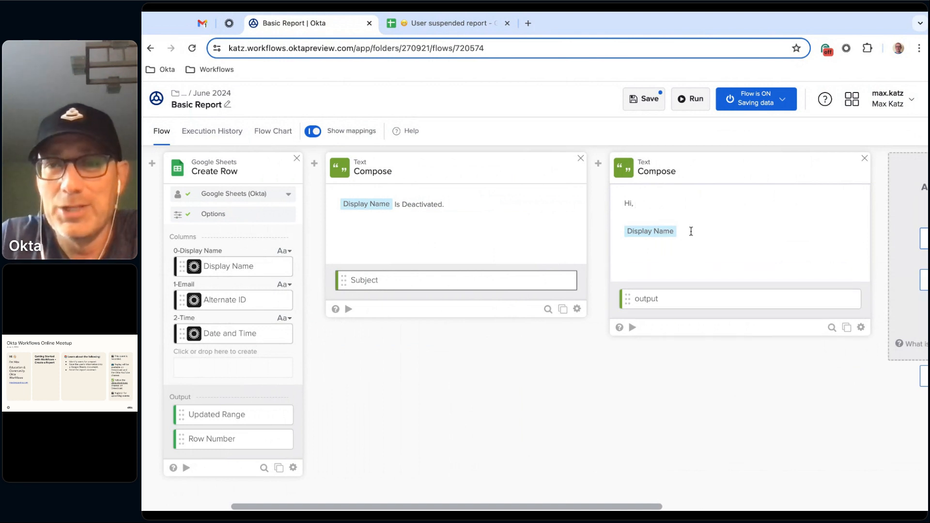
text(User)
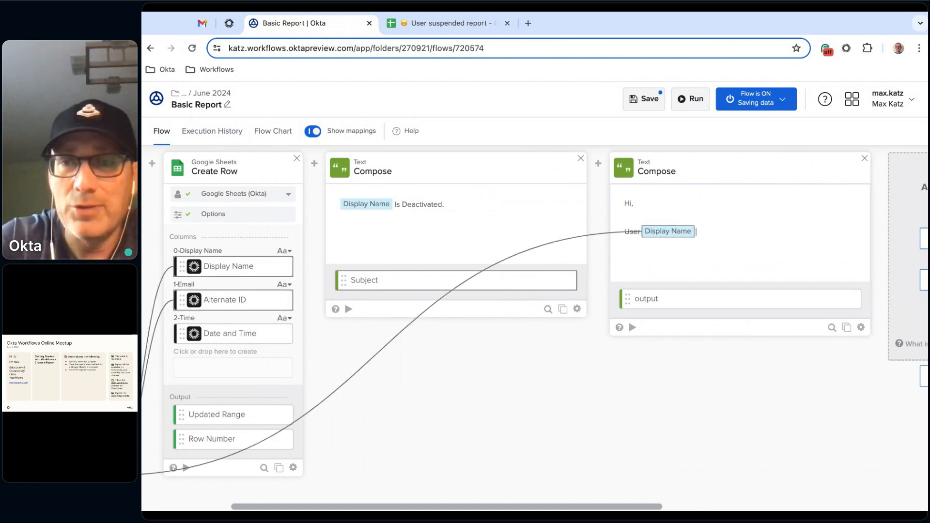
- Add the Create Row Alternate ID in parentheses to the second Compose message, followed by "is deactivated. View all deactivated users:"
click(752, 237)
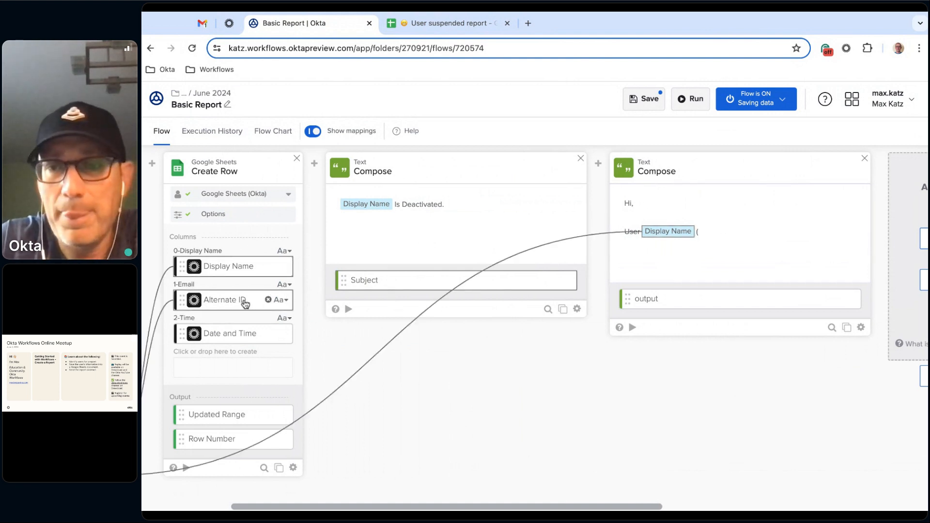
drag(244, 303, 749, 233)
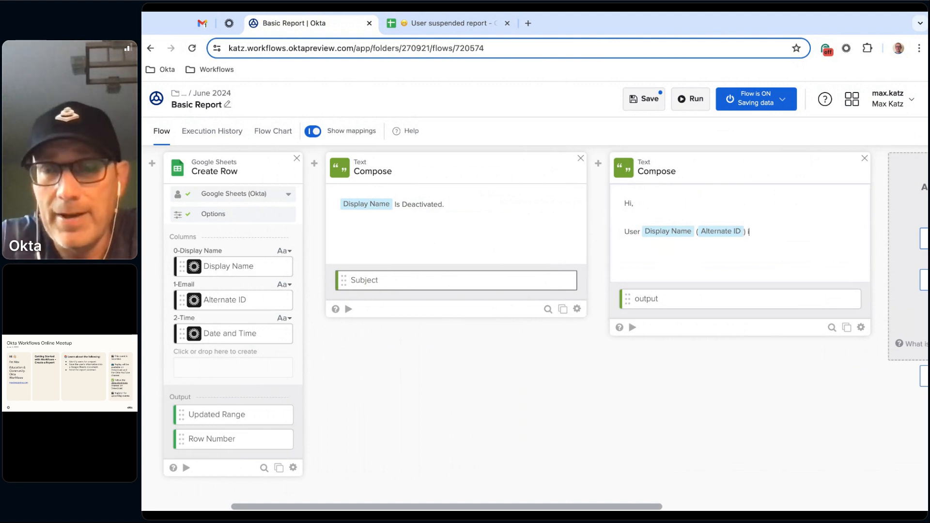
text(is s)
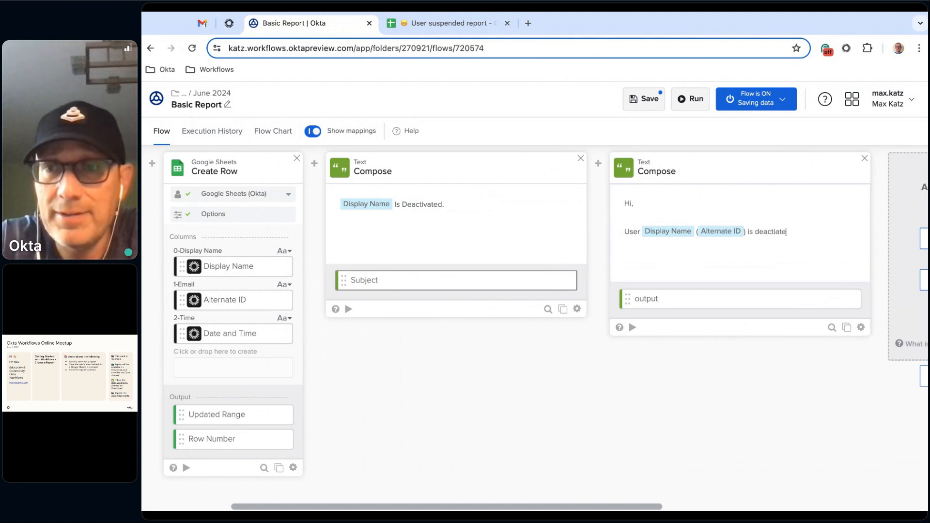
key(BackSpace)
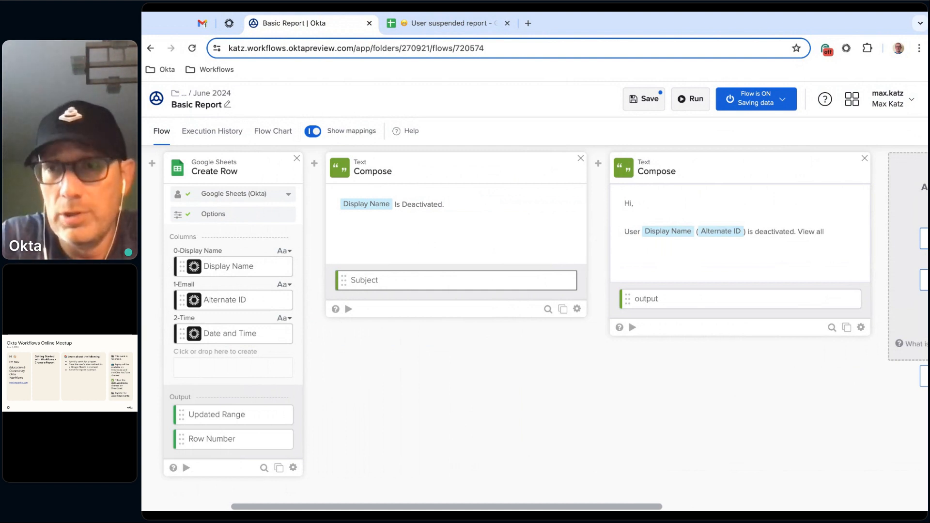
text(ivated users:)
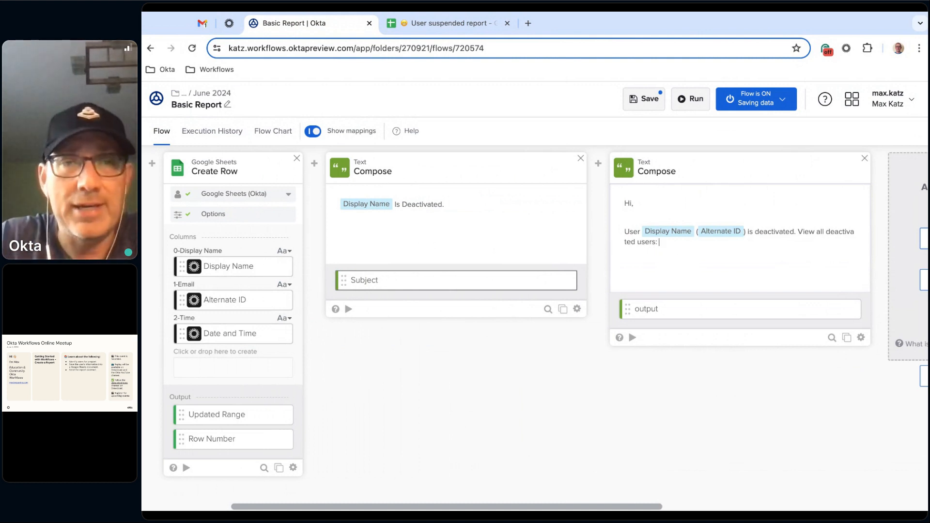
- Insert a Google Sheets Read Spreadsheet Info action between Create Row and the Subject Compose card
mouse_move(315, 168)
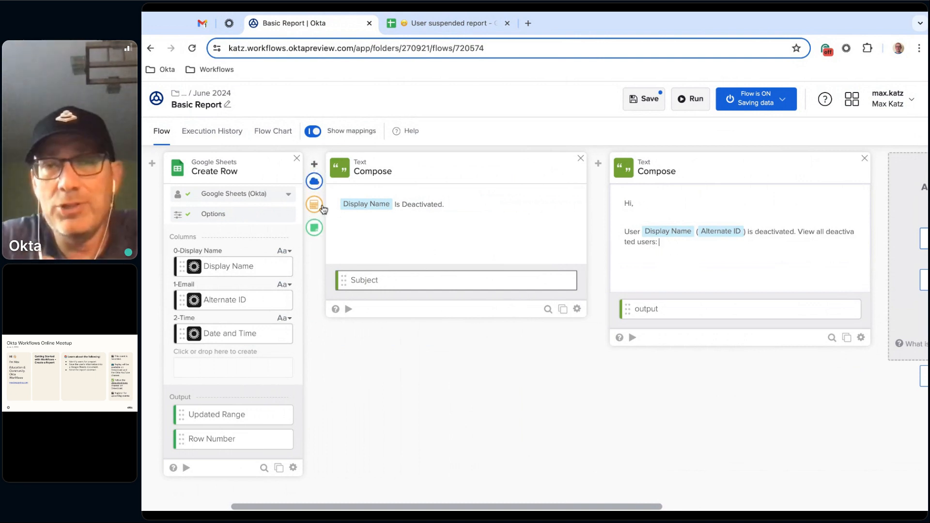
scroll(722, 461, right, 3)
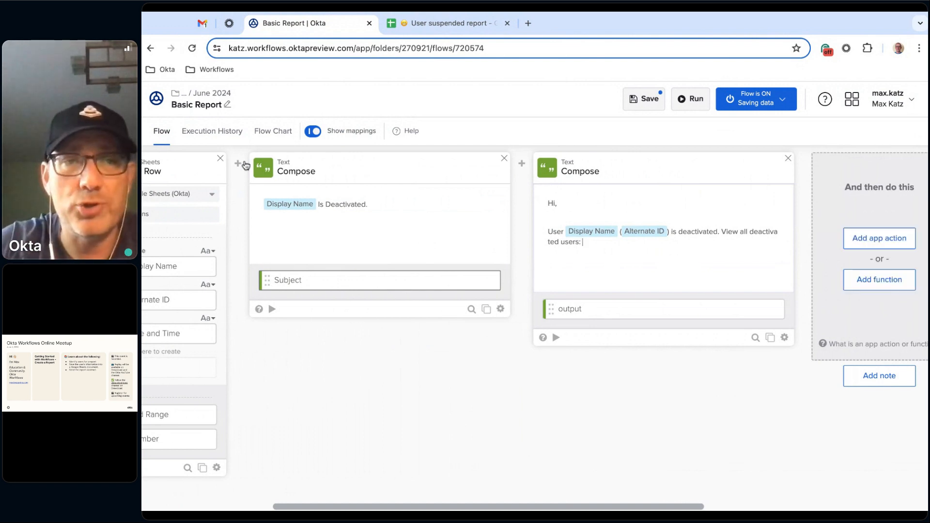
mouse_move(238, 164)
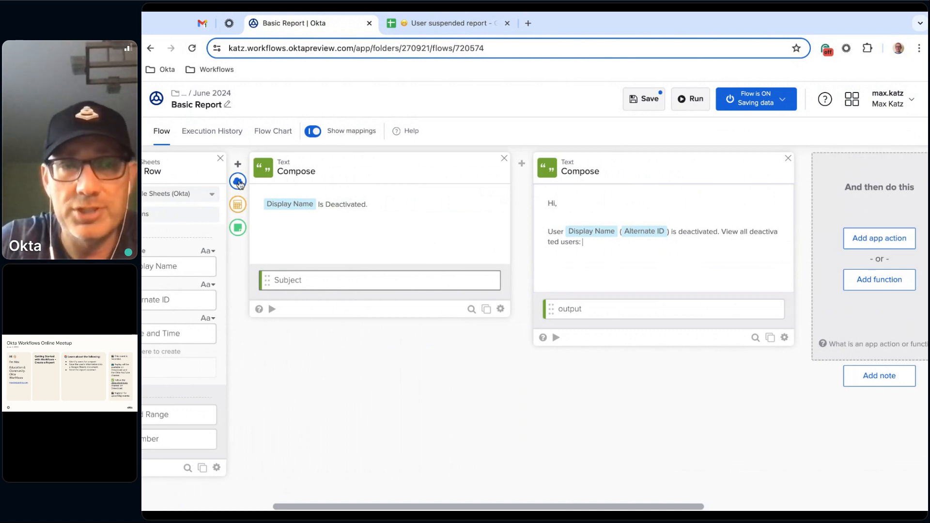
click(239, 182)
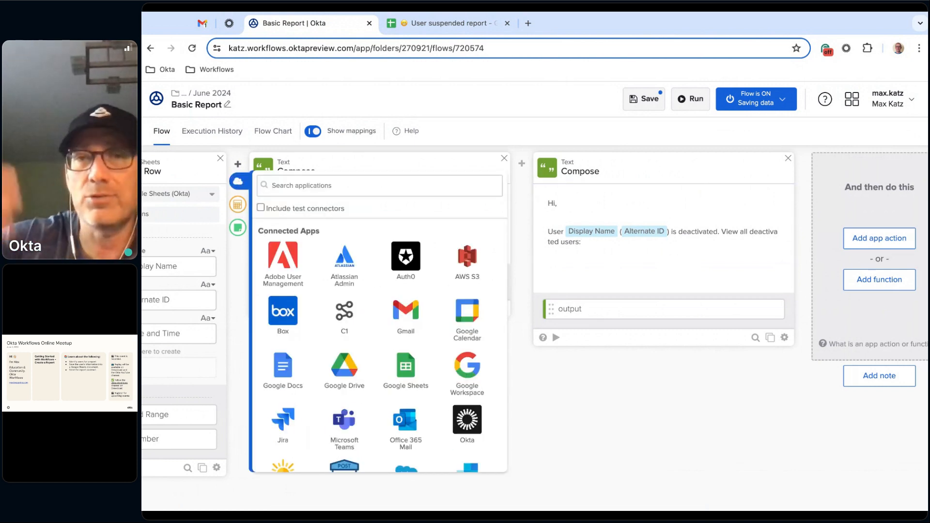
click(407, 371)
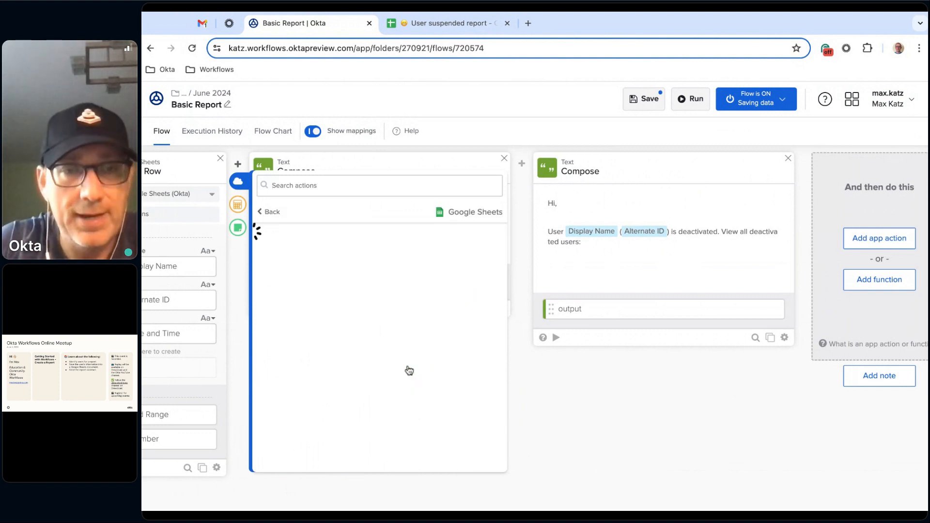
scroll(380, 271, down, 5)
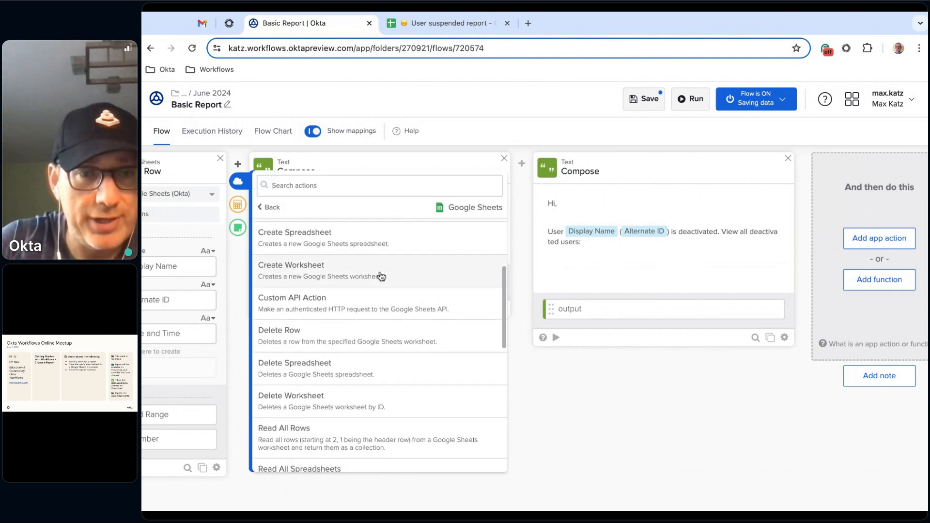
scroll(349, 382, down, 2)
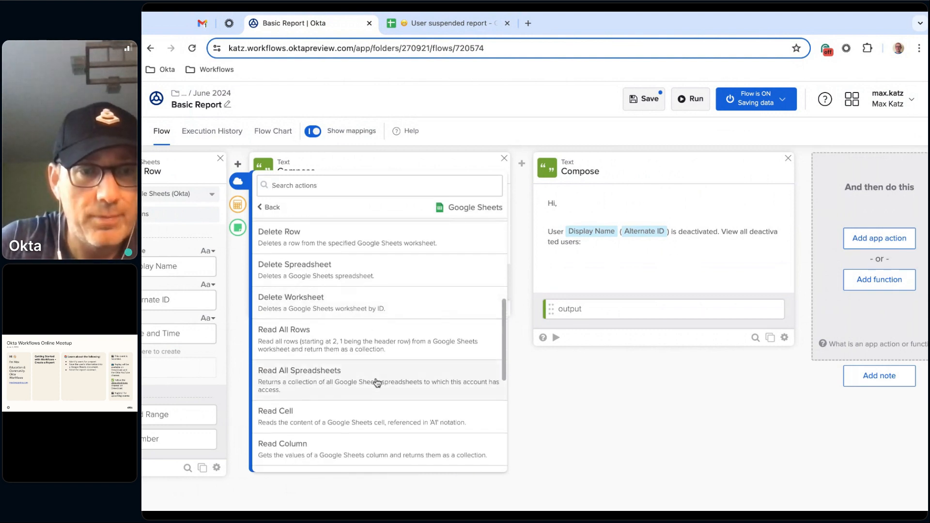
scroll(377, 383, down, 3)
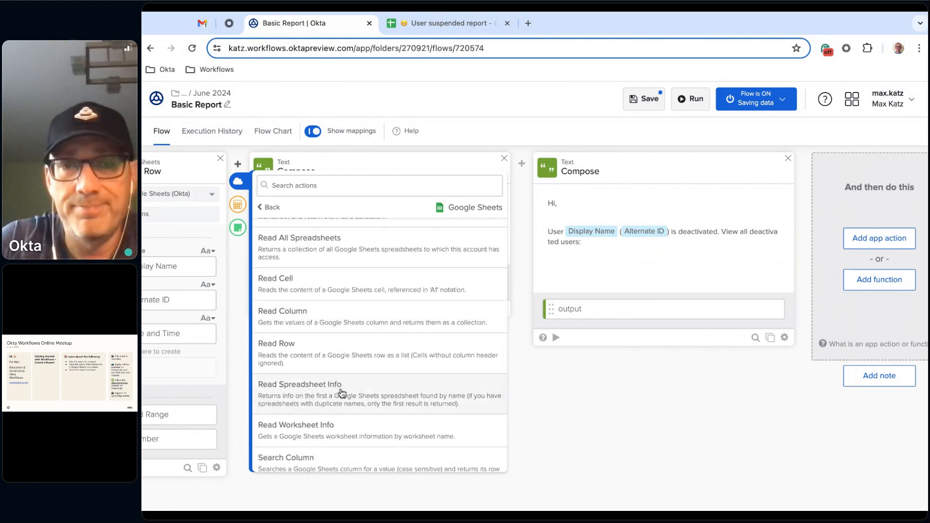
click(342, 393)
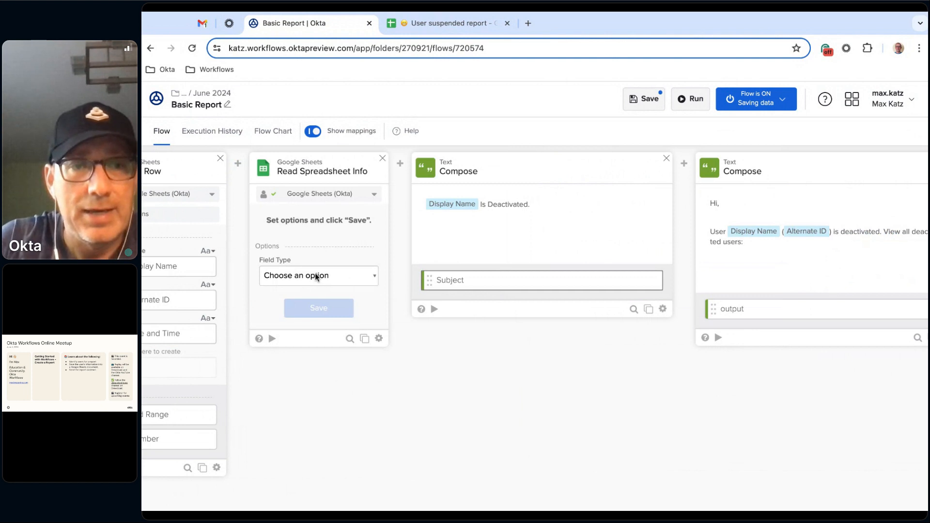
- Set the Read Spreadsheet Info card's field type to ID and save it with all output fields selected
click(316, 277)
click(271, 352)
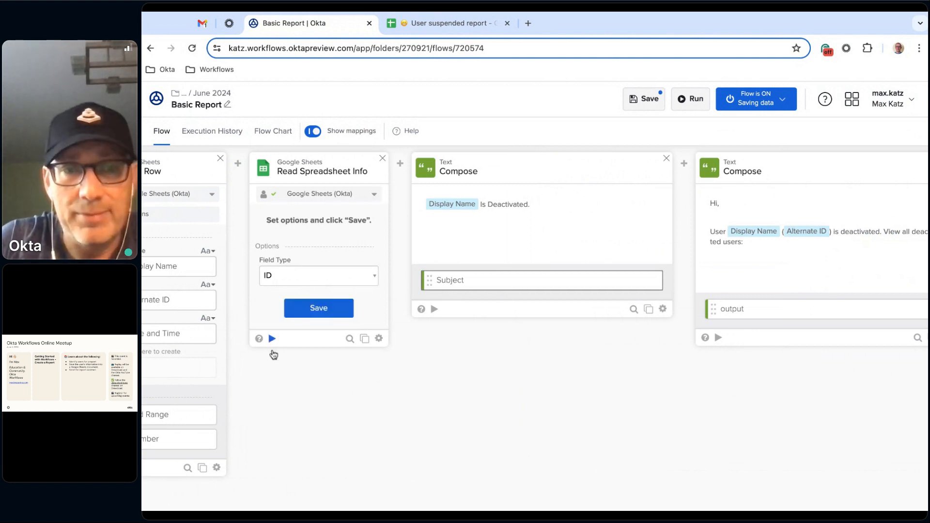
click(319, 308)
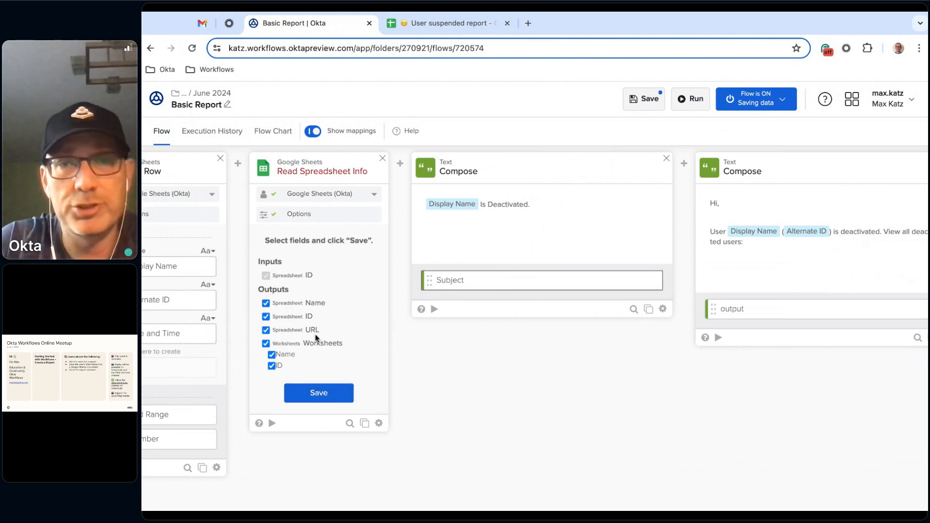
click(320, 396)
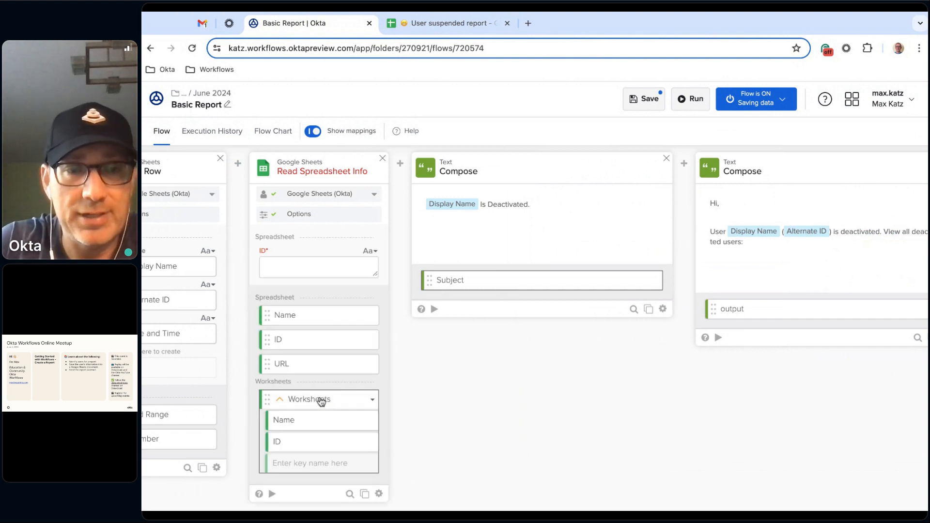
- Copy the spreadsheet ID from the User suspended report's web address into the Read Spreadsheet Info card's ID input
click(444, 32)
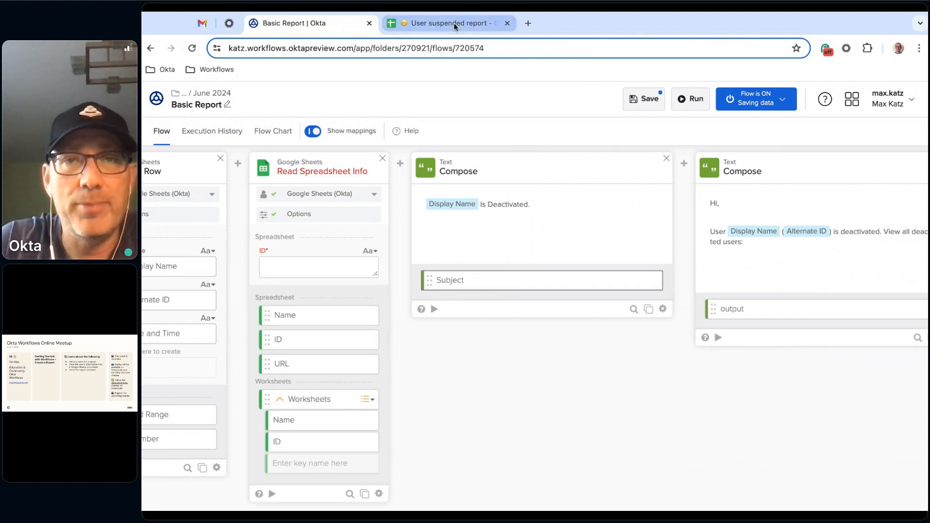
click(486, 51)
click(414, 50)
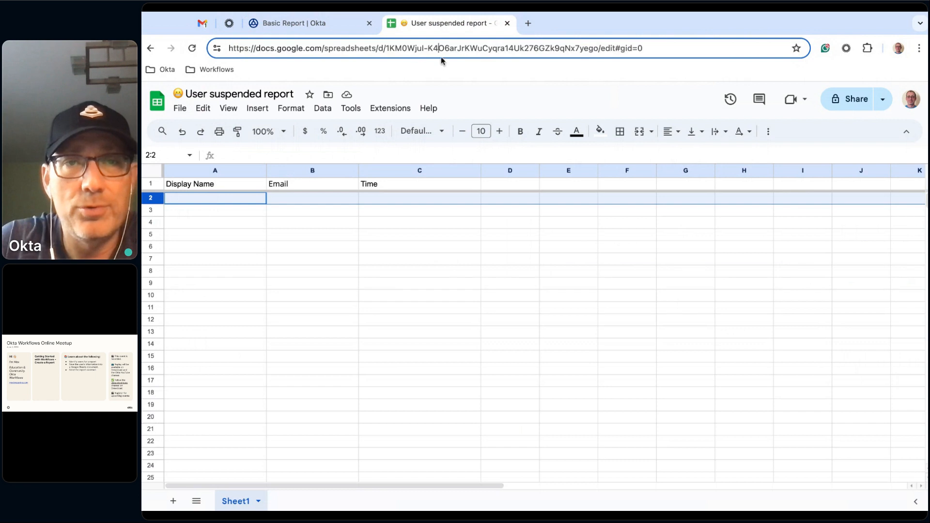
drag(387, 48, 597, 52)
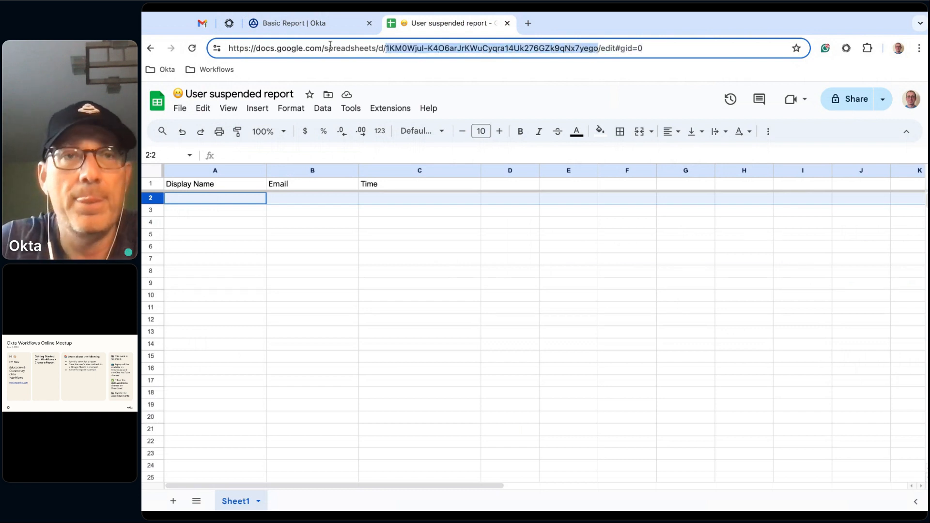
click(302, 24)
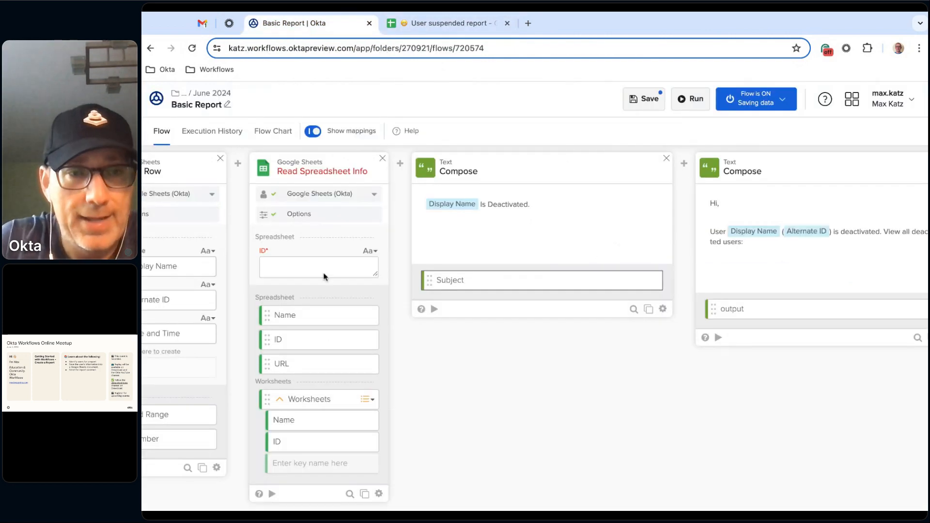
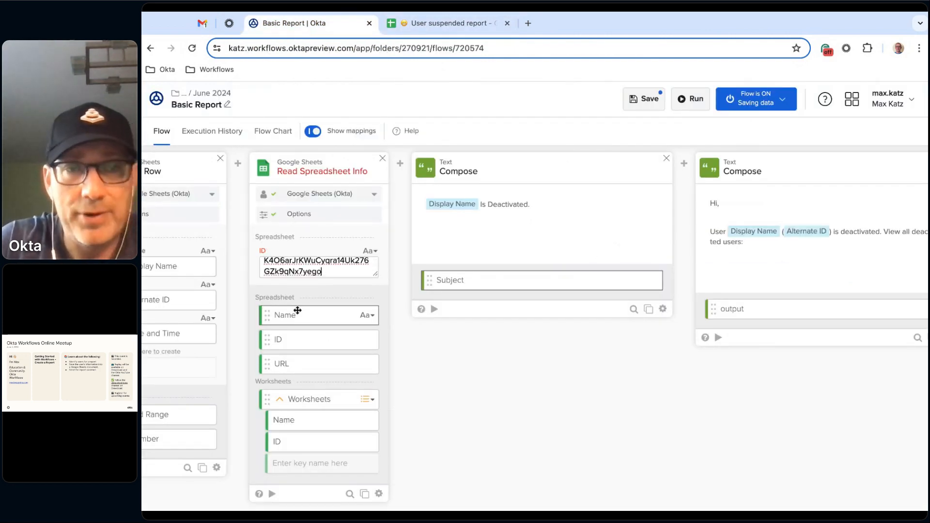
- Test the Read Spreadsheet Info card with the entered spreadsheet ID, check the returned URL and close the test
click(271, 494)
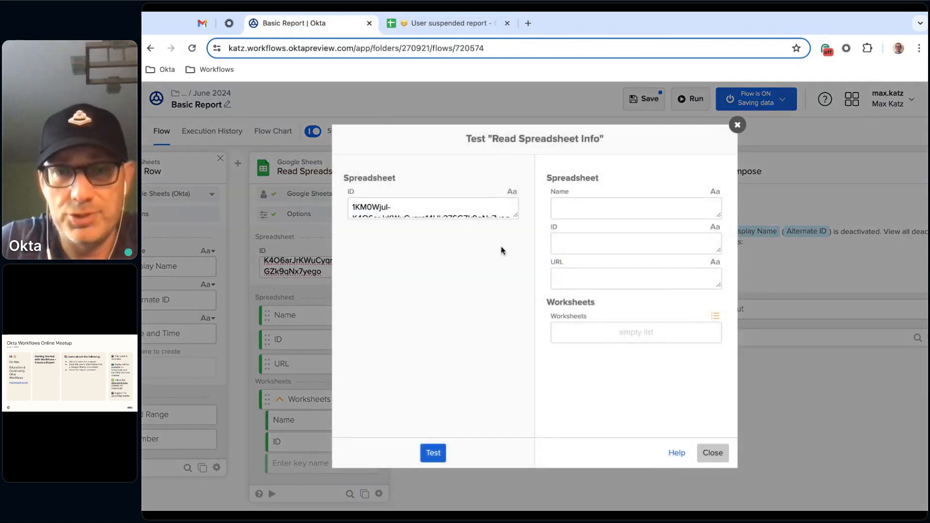
click(516, 217)
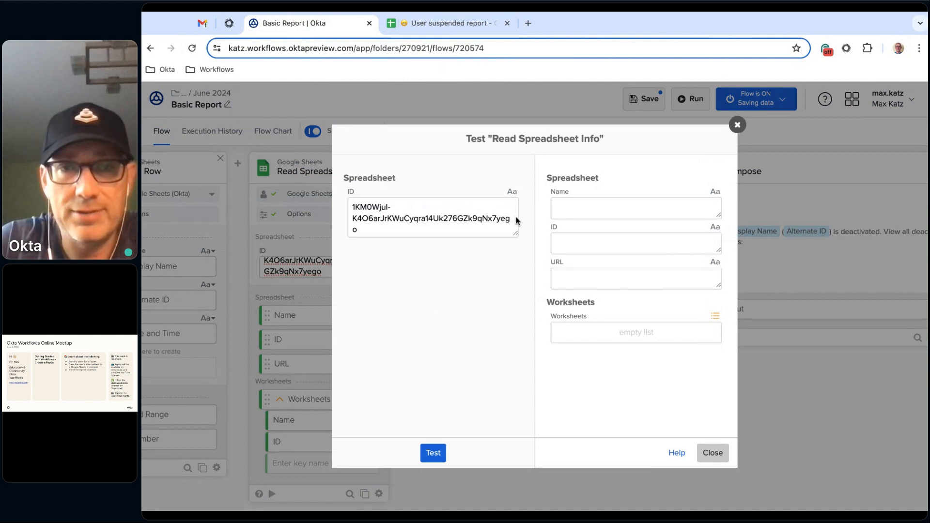
click(433, 454)
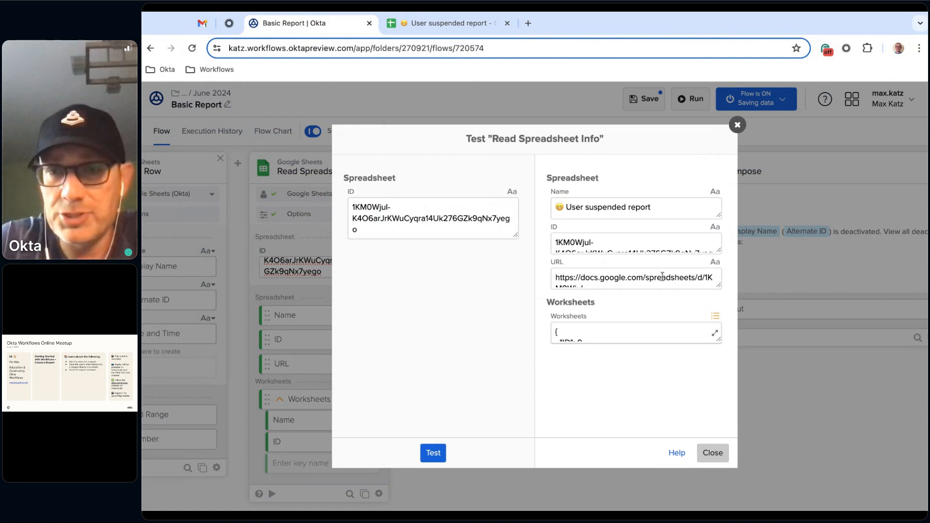
click(712, 453)
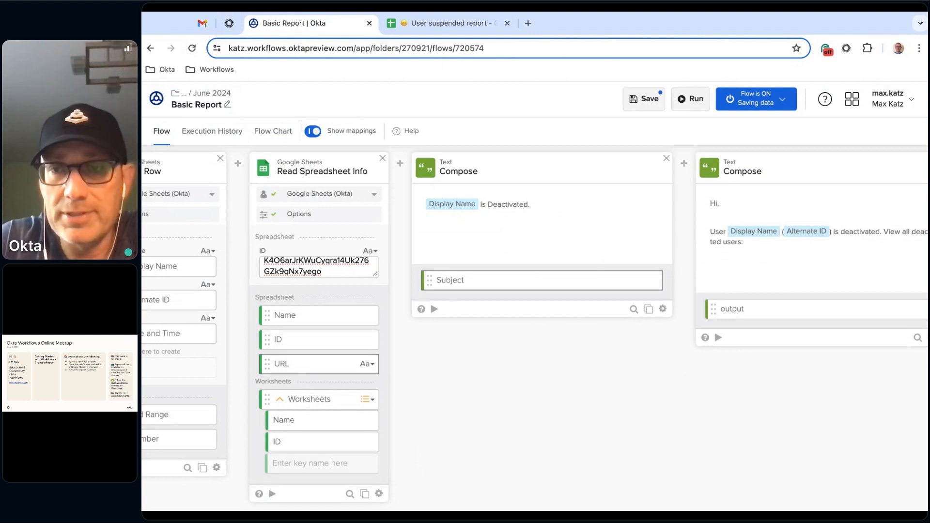
- Map the URL output of Read Spreadsheet Info to the end of the second Compose message
drag(281, 364, 754, 243)
scroll(623, 439, right, 2)
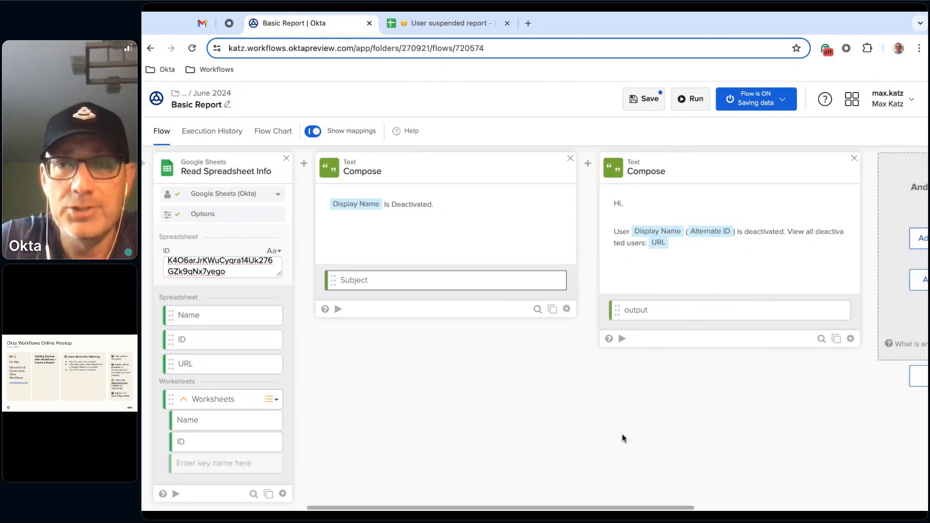
- Customize the second Compose card's output field, setting its display name to "Body"
scroll(624, 438, right, 2)
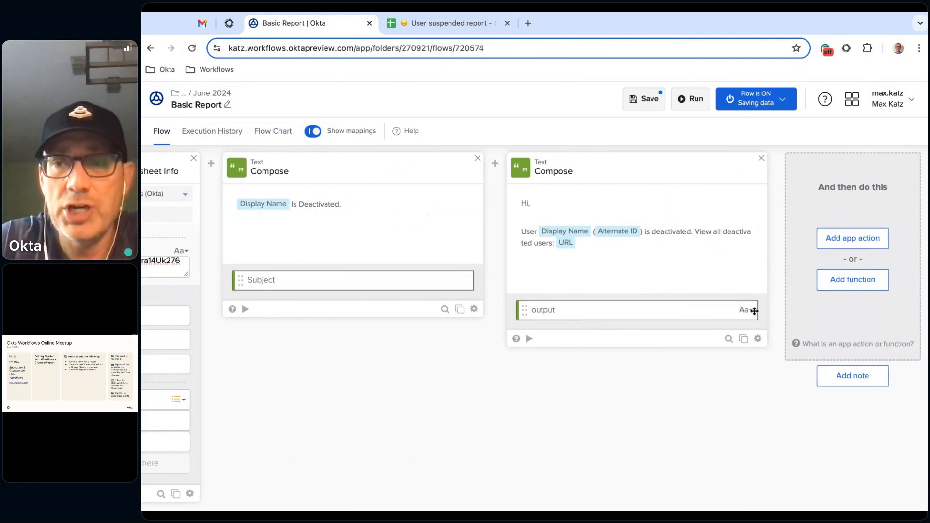
click(751, 310)
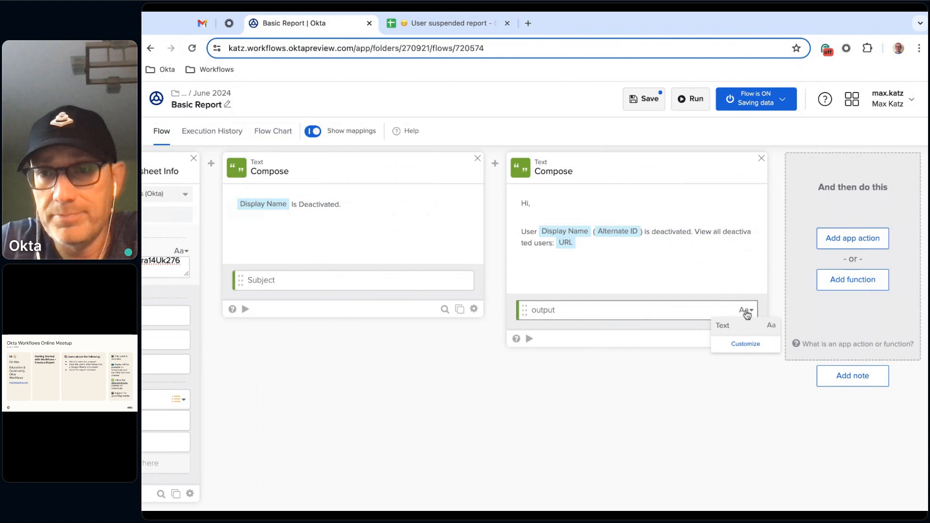
click(746, 343)
double_click(499, 175)
key(BackSpace)
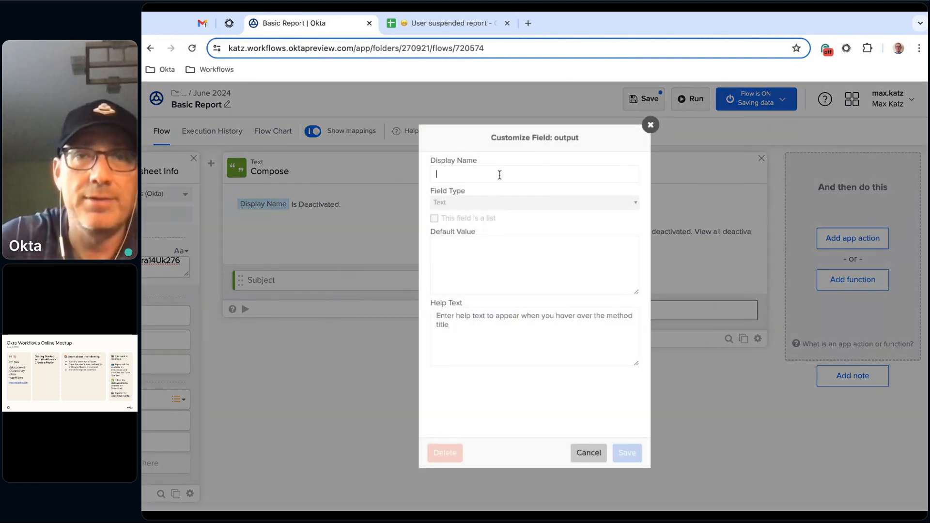
text(bod)
key(BackSpace)
key(BackSpace)
text(Body)
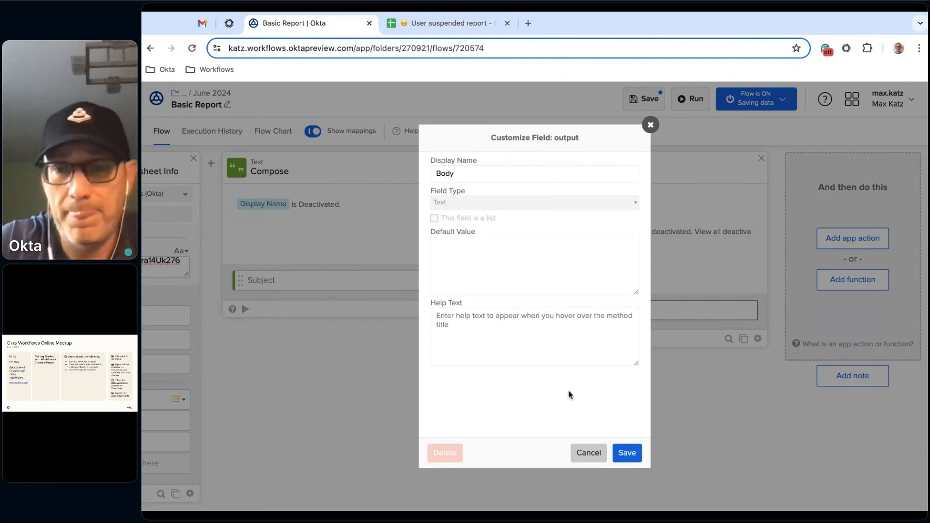
click(627, 453)
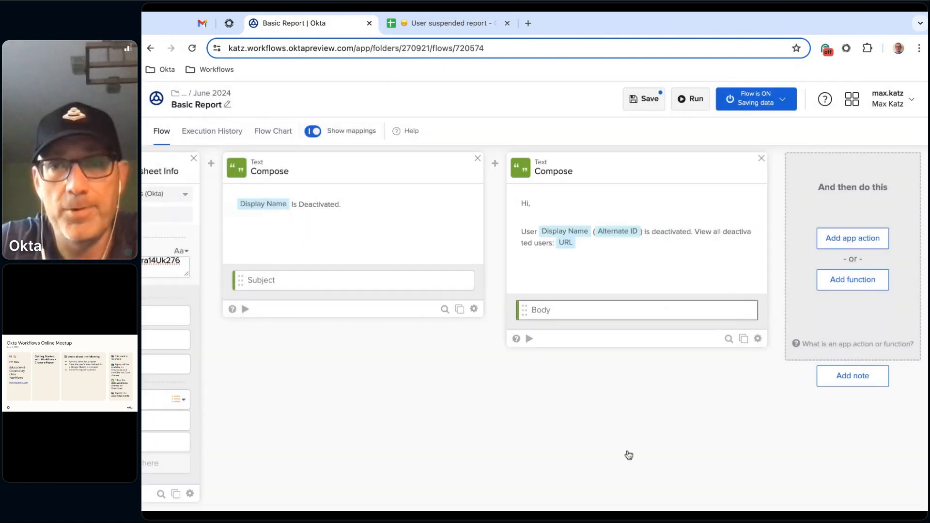
- Add a Gmail Send Email card after the second Compose card and save its options with "Body is HTML?" set to No
scroll(628, 456, right, 1)
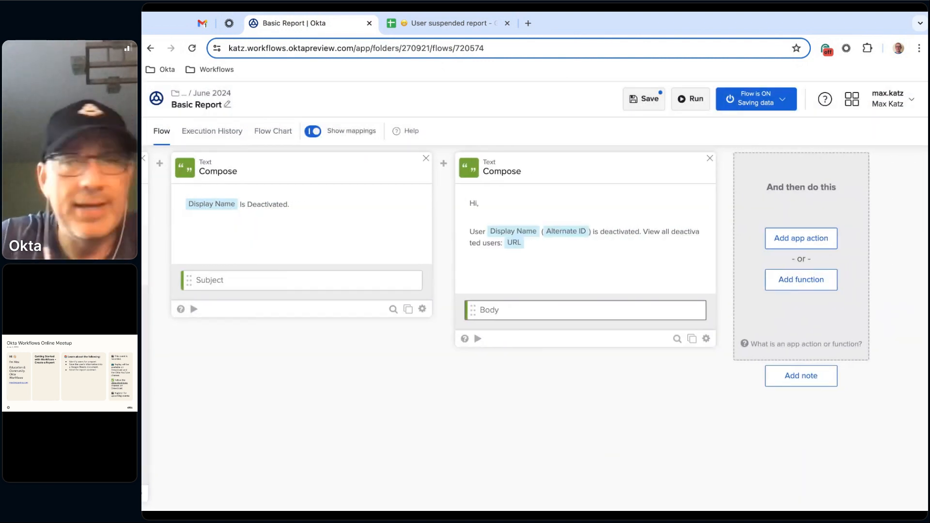
scroll(629, 455, right, 1)
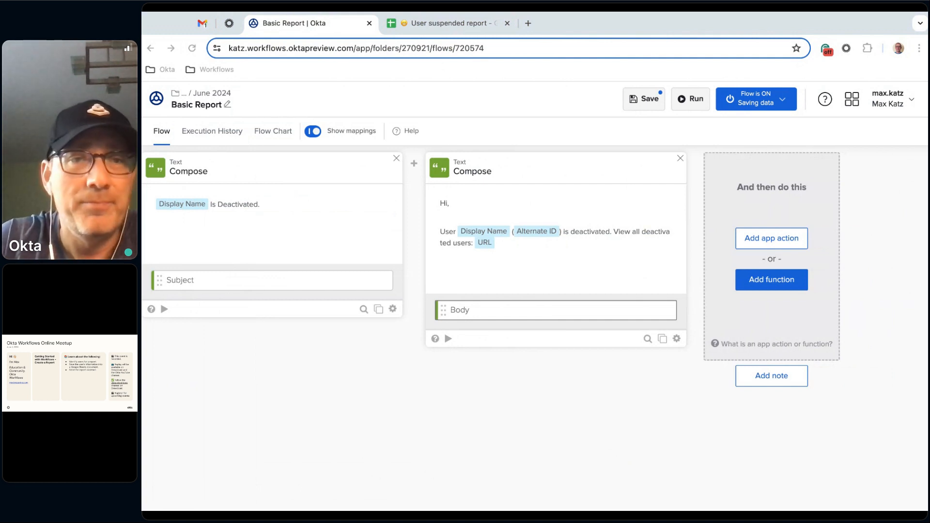
click(773, 239)
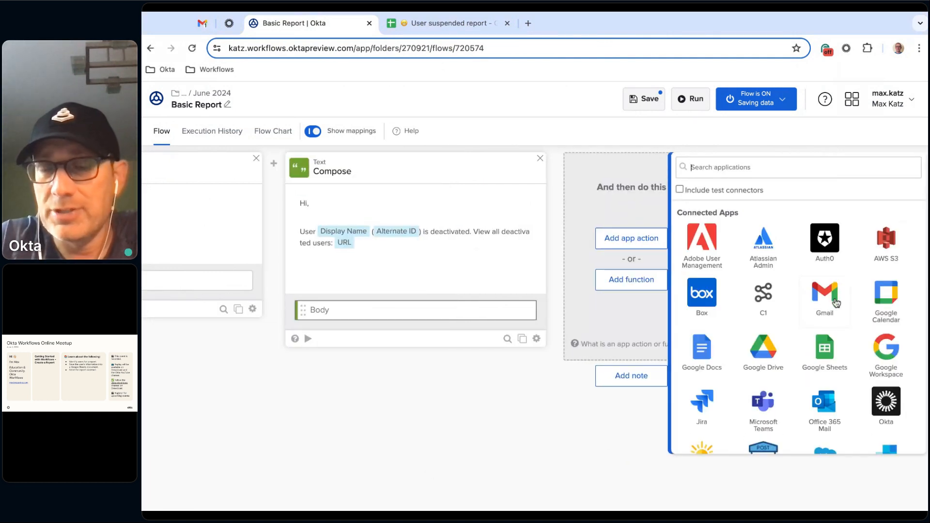
click(825, 304)
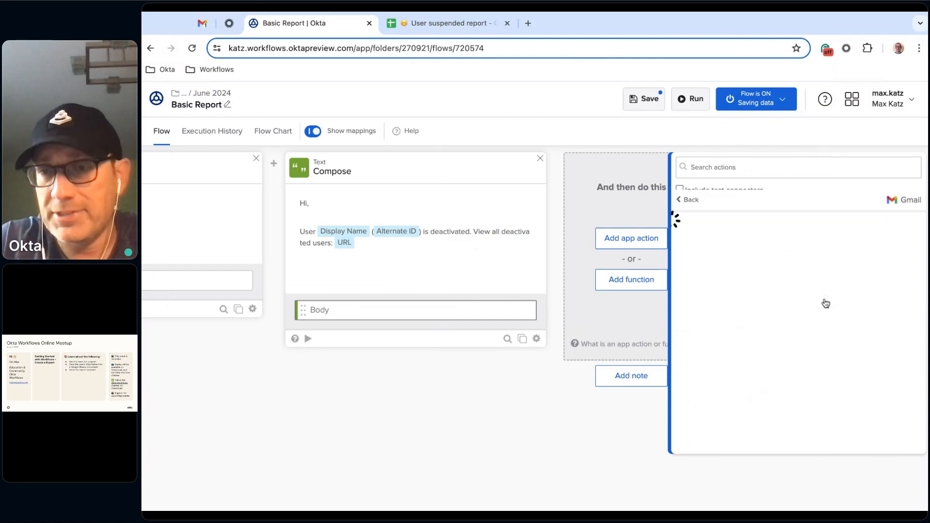
scroll(759, 233, down, 4)
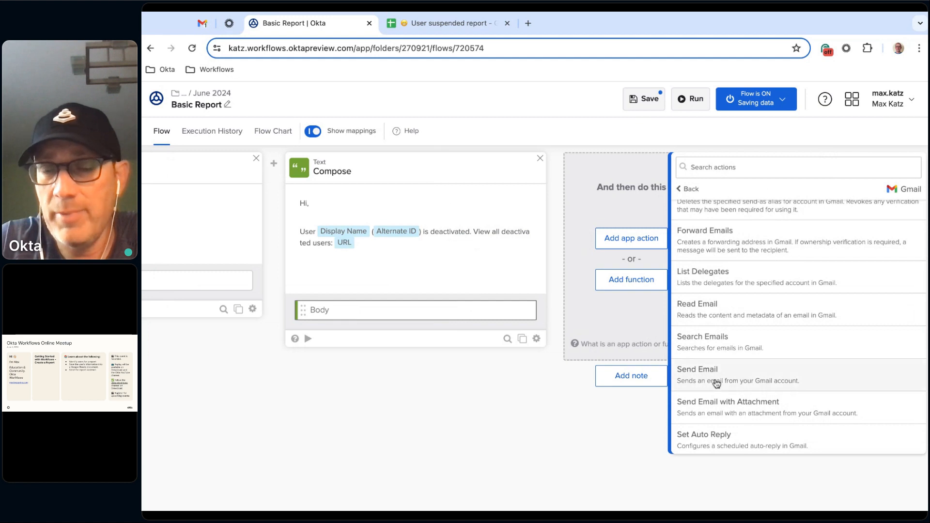
click(748, 379)
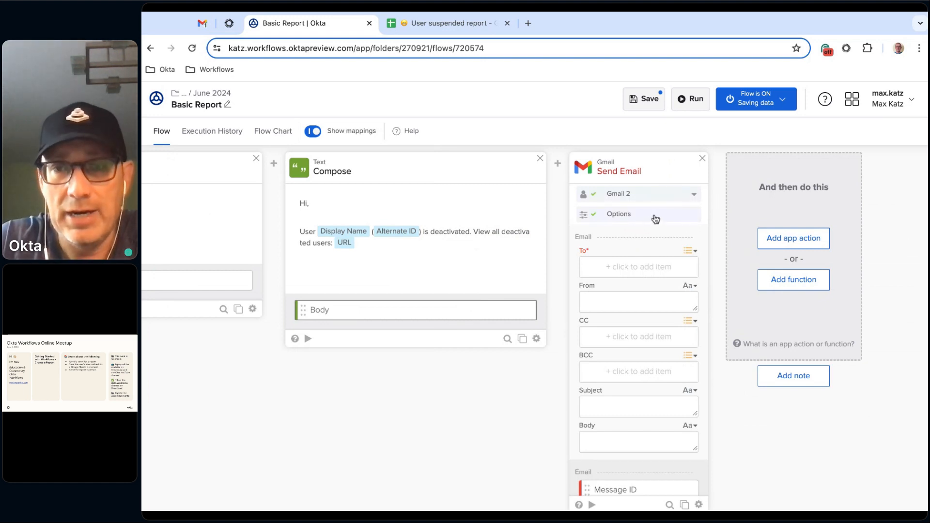
click(656, 216)
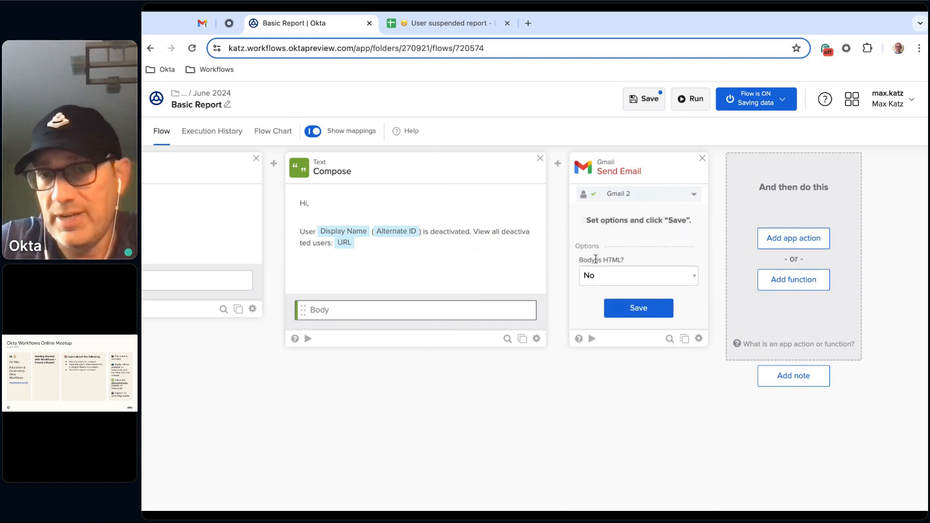
click(653, 314)
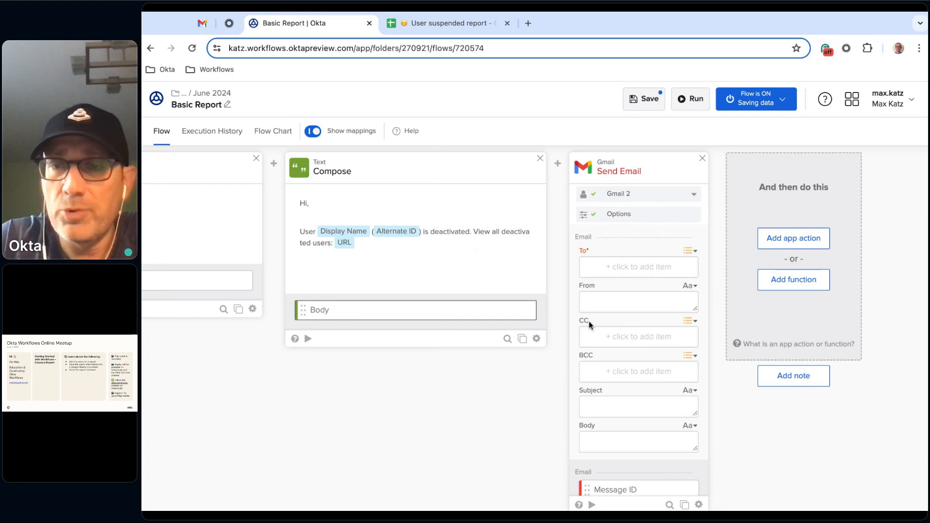
- Remove the From, CC and BCC inputs from the Send Email card's chosen fields and save the selection
scroll(651, 379, down, 1)
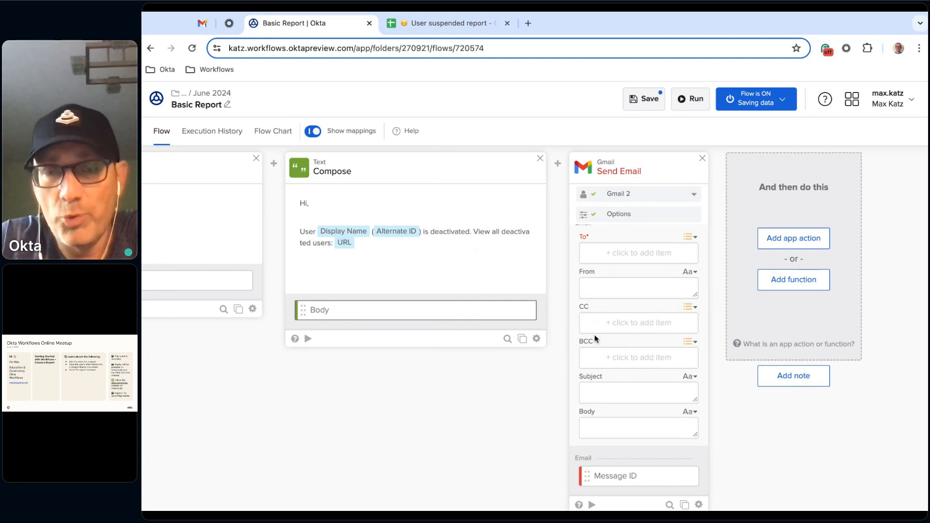
scroll(594, 338, up, 1)
scroll(594, 338, down, 1)
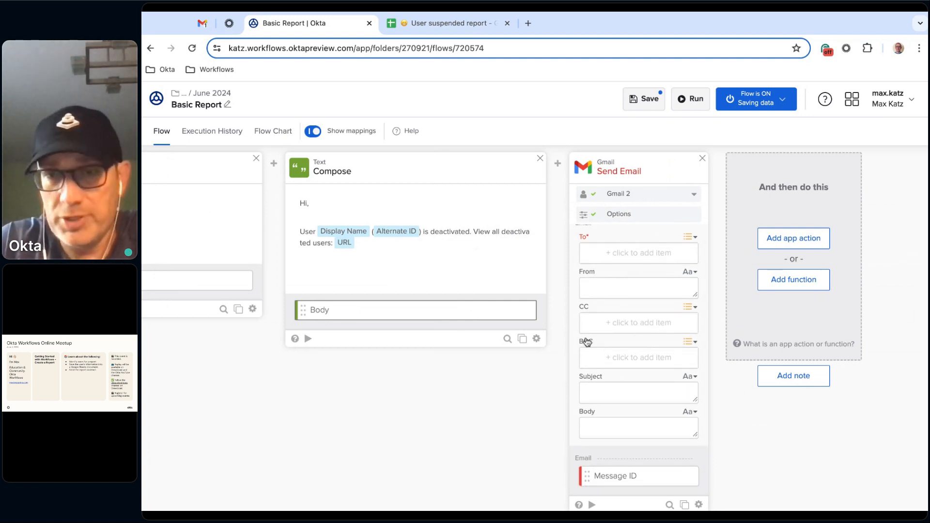
click(699, 505)
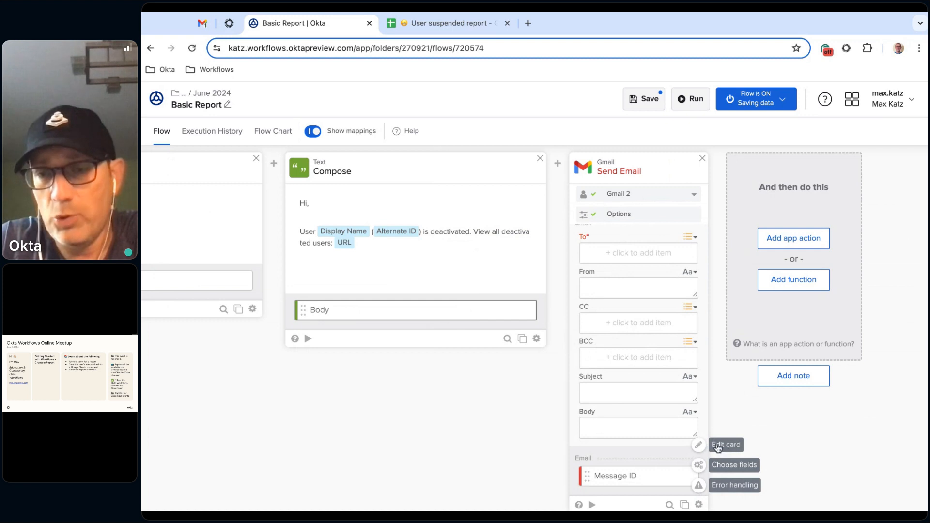
click(734, 468)
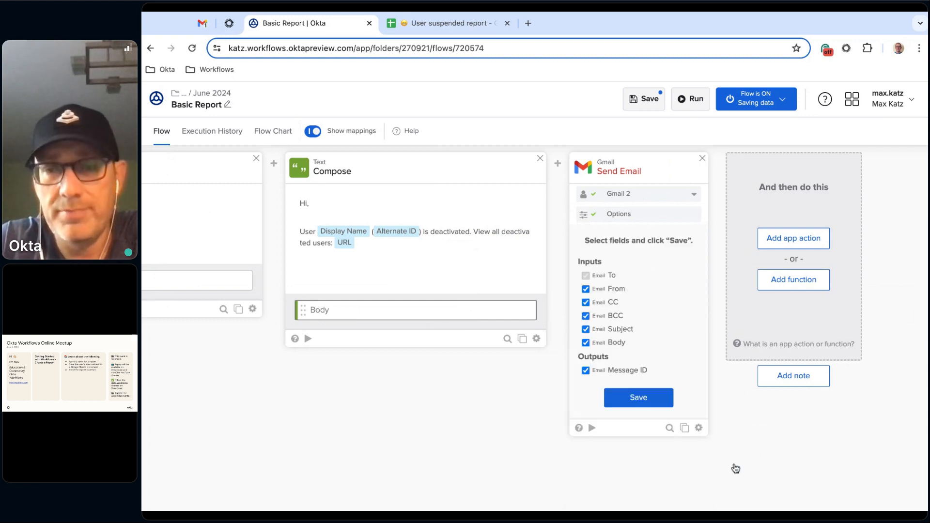
click(602, 303)
click(603, 316)
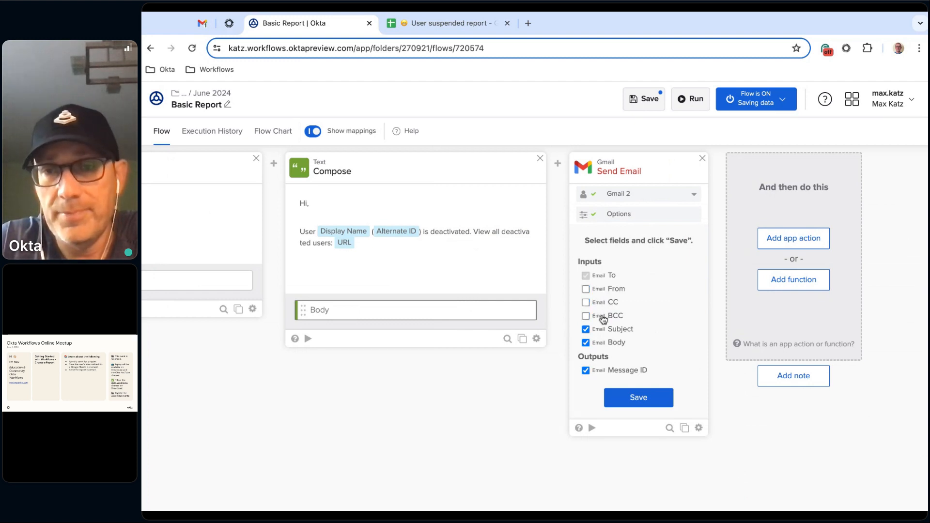
click(642, 401)
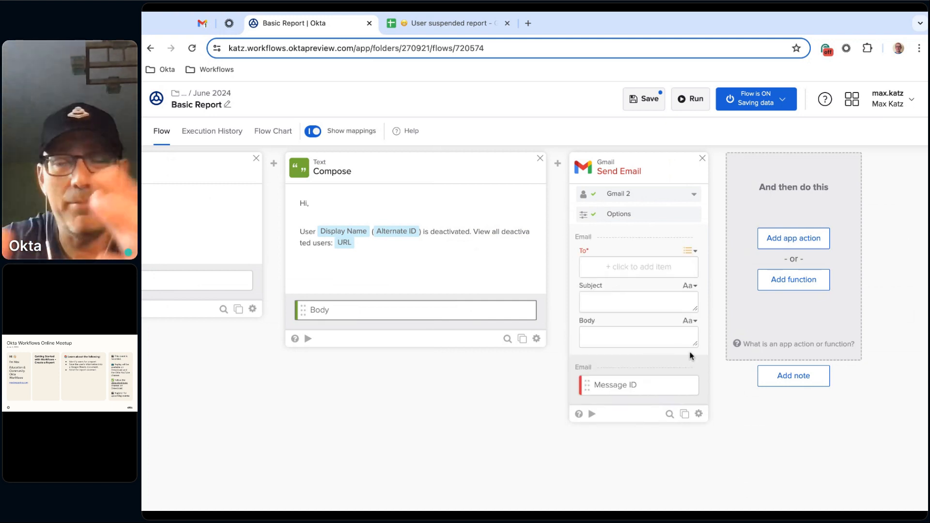
- Add one item to the Send Email card's To list and enter the recipient's e-mail address
click(620, 266)
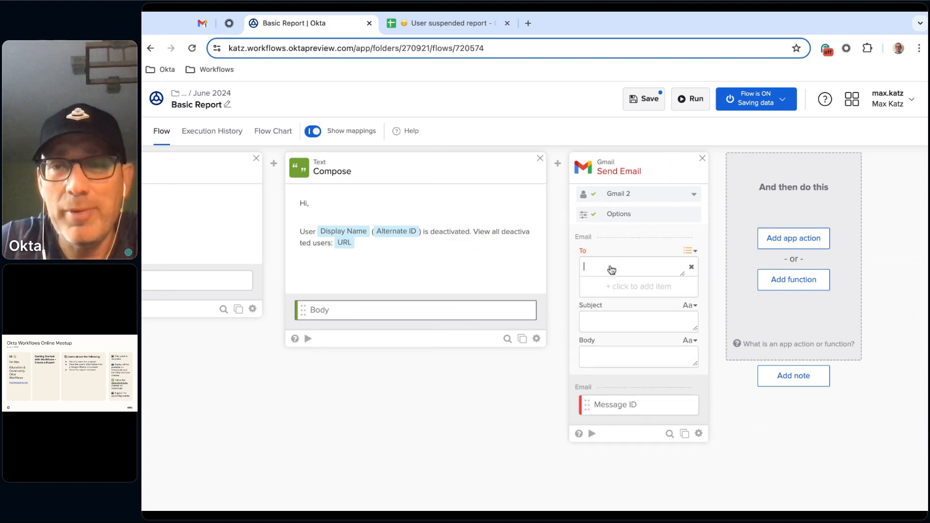
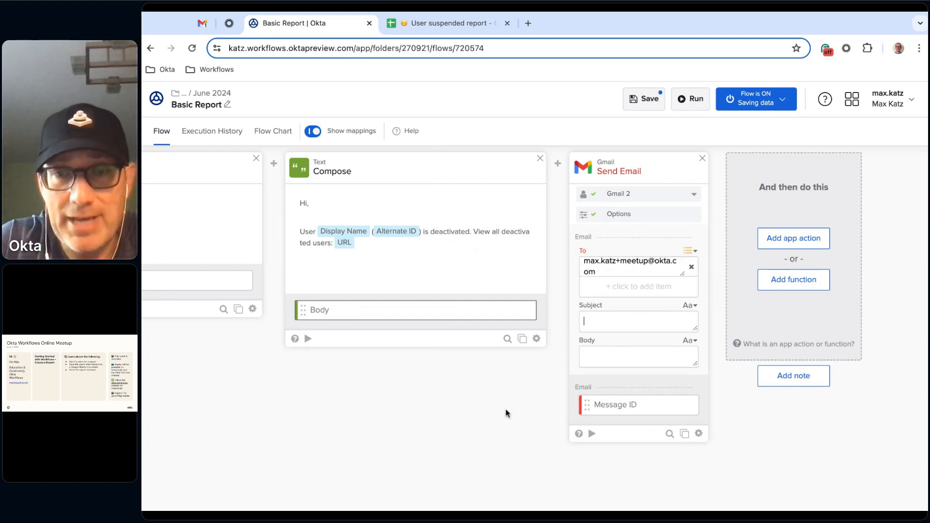
- Map the Compose cards' Subject and Body outputs to the matching Send Email inputs and save the flow
scroll(485, 428, left, 3)
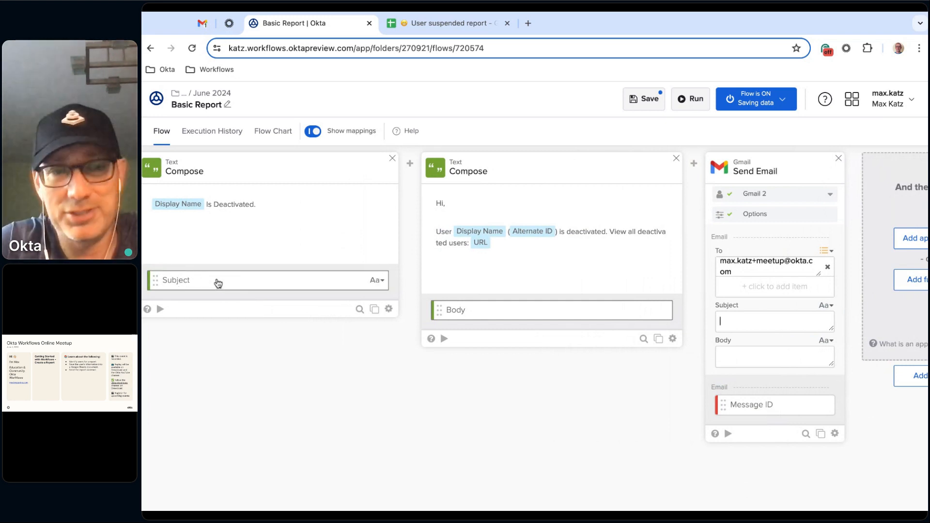
drag(351, 282, 352, 282)
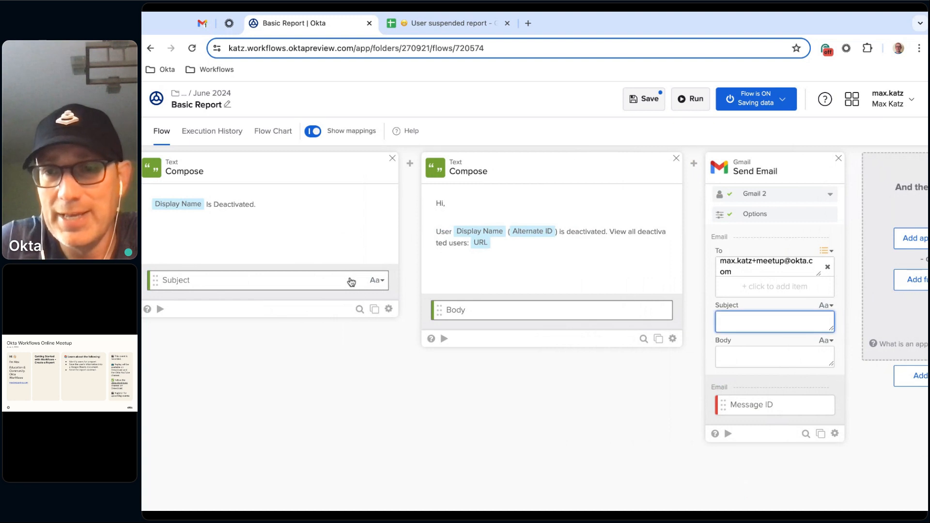
click(352, 282)
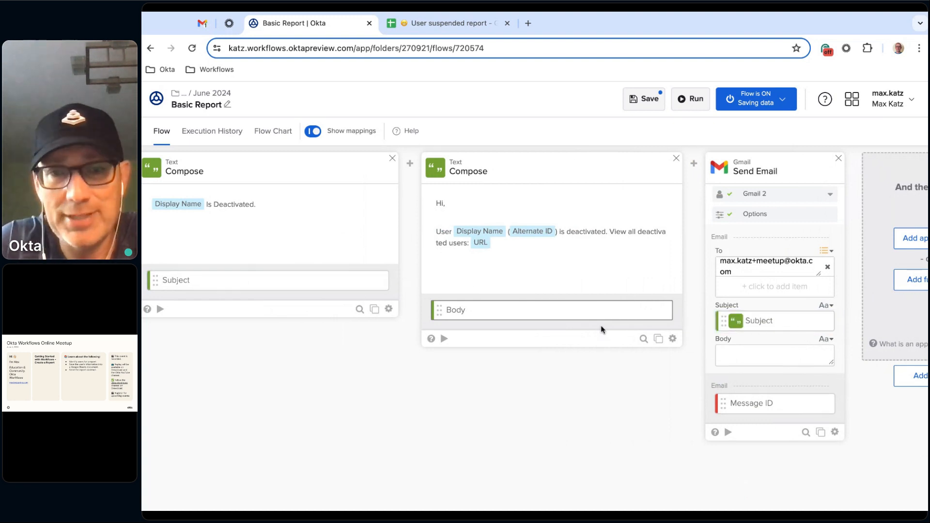
click(541, 313)
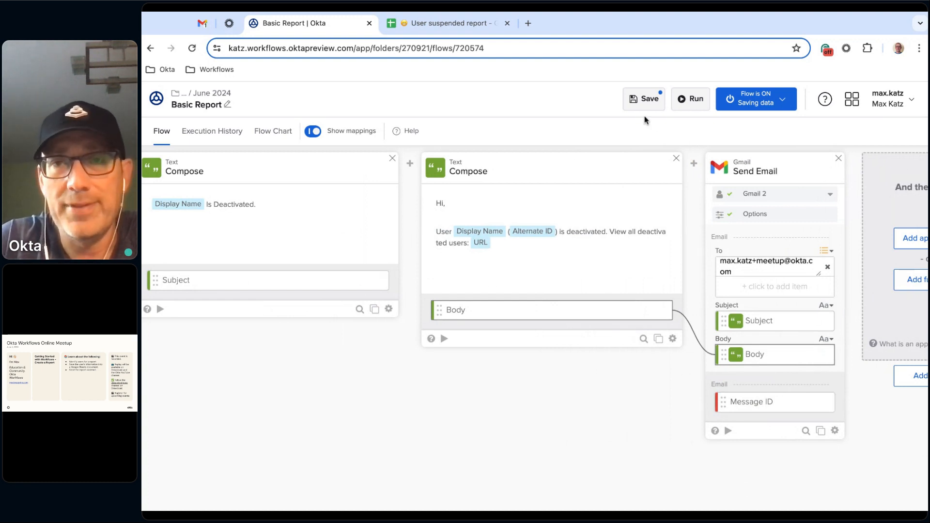
click(644, 99)
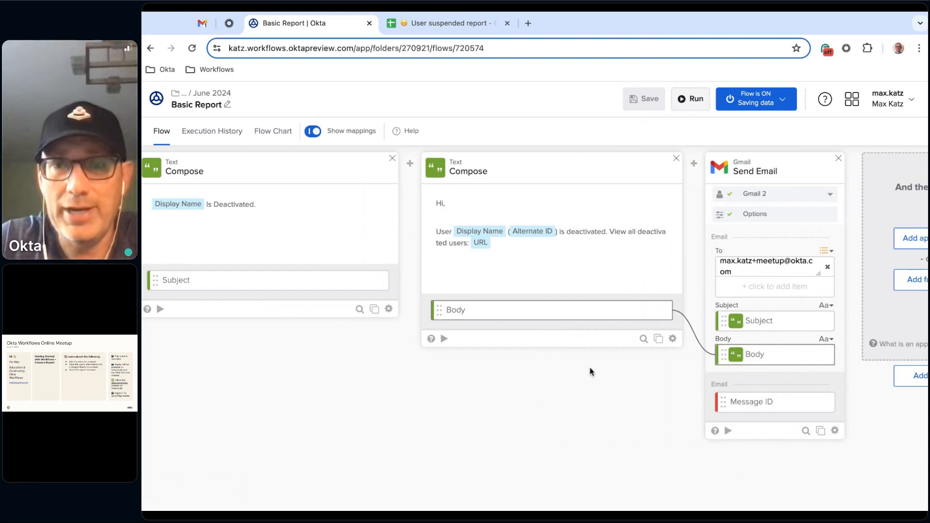
- Switch to the Okta admin console, open the second deactivated user in the People directory and activate the account
scroll(591, 372, left, 5)
scroll(533, 329, left, 3)
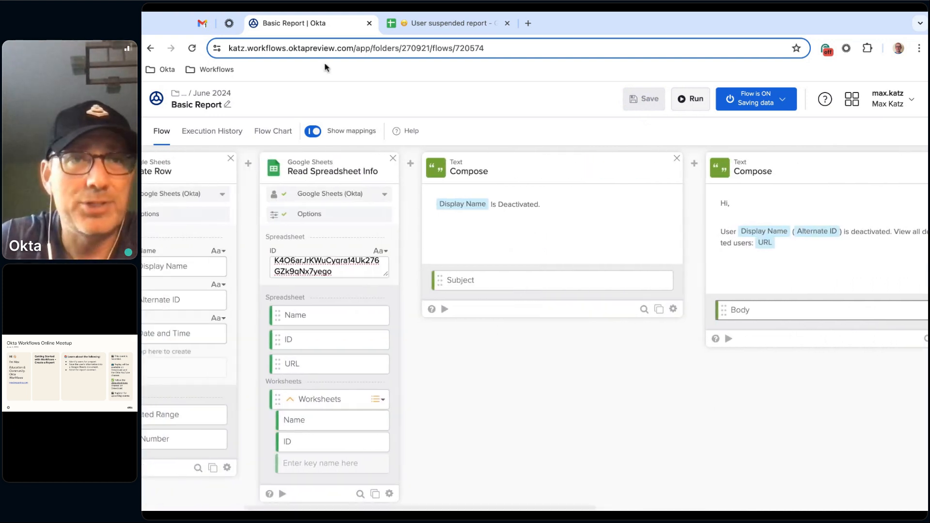
click(229, 23)
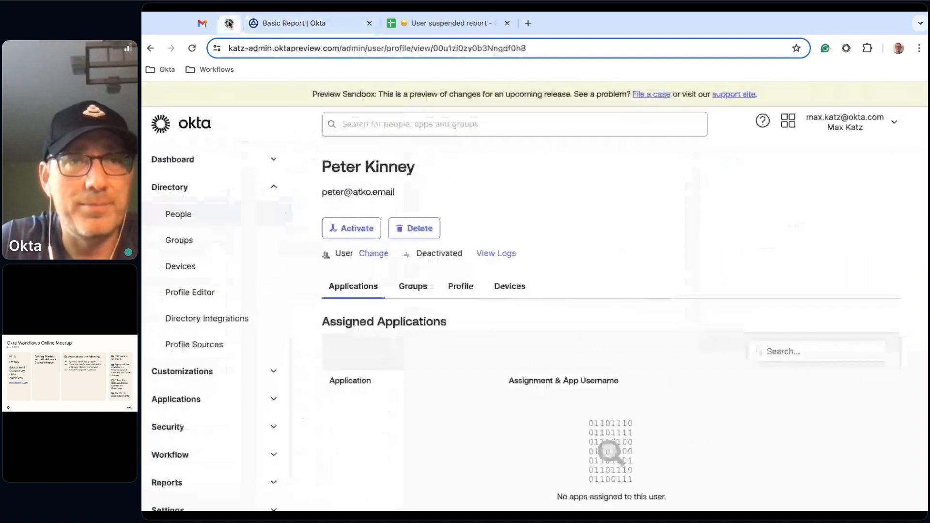
click(208, 214)
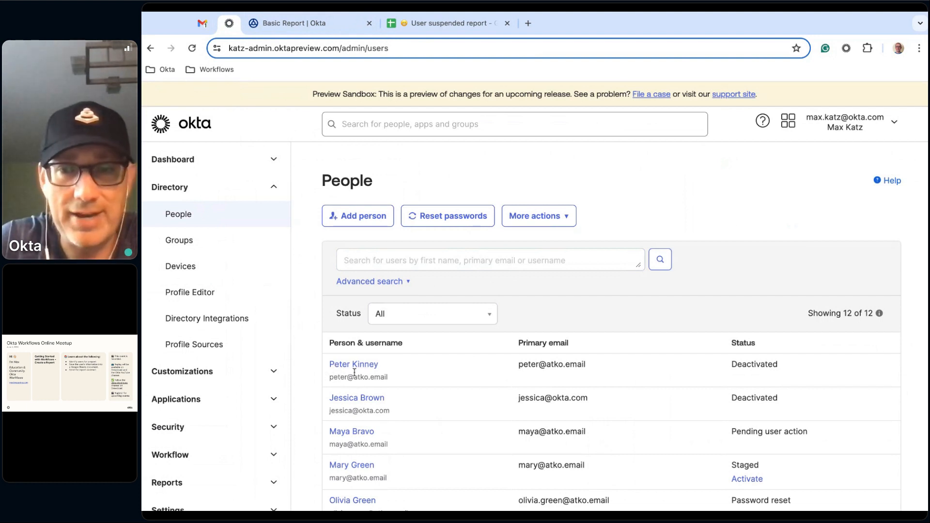
click(360, 398)
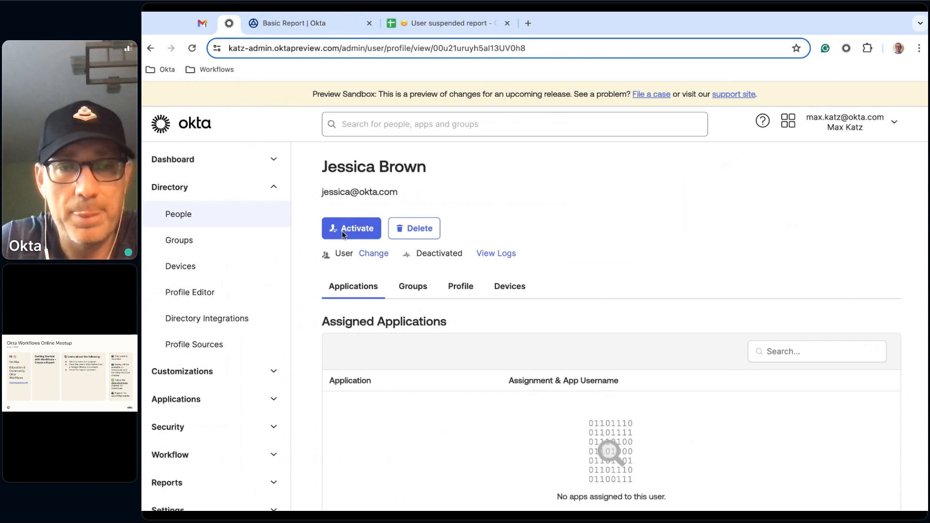
click(342, 230)
click(630, 352)
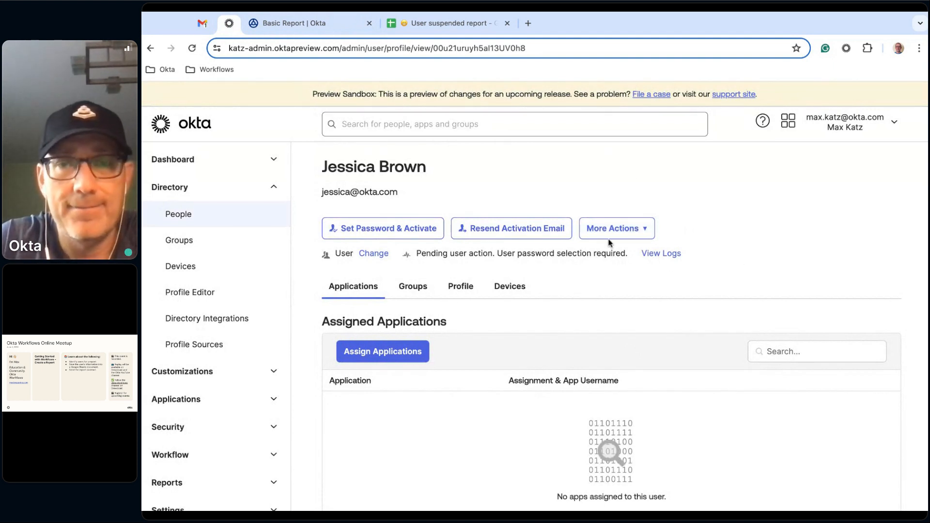
- Deactivate the same user's account and confirm the deactivation
scroll(735, 199, down, 2)
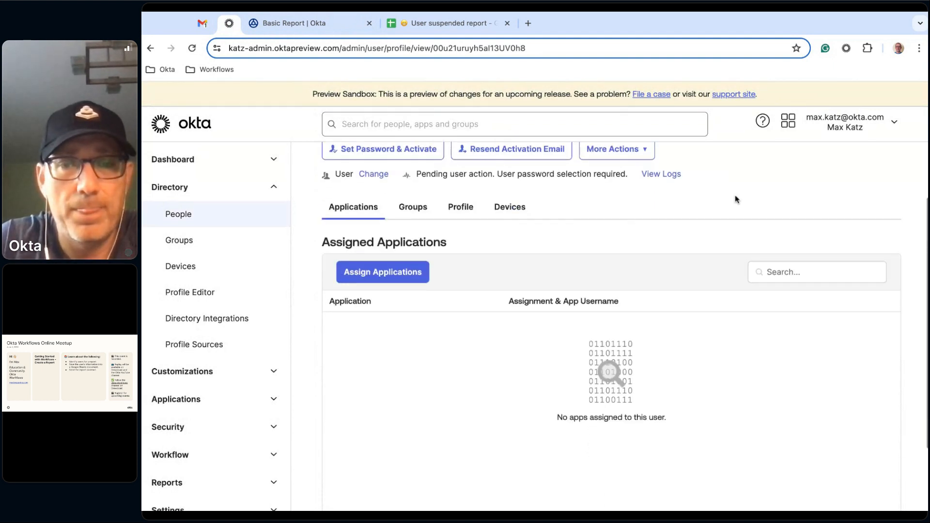
scroll(735, 199, up, 1)
click(645, 191)
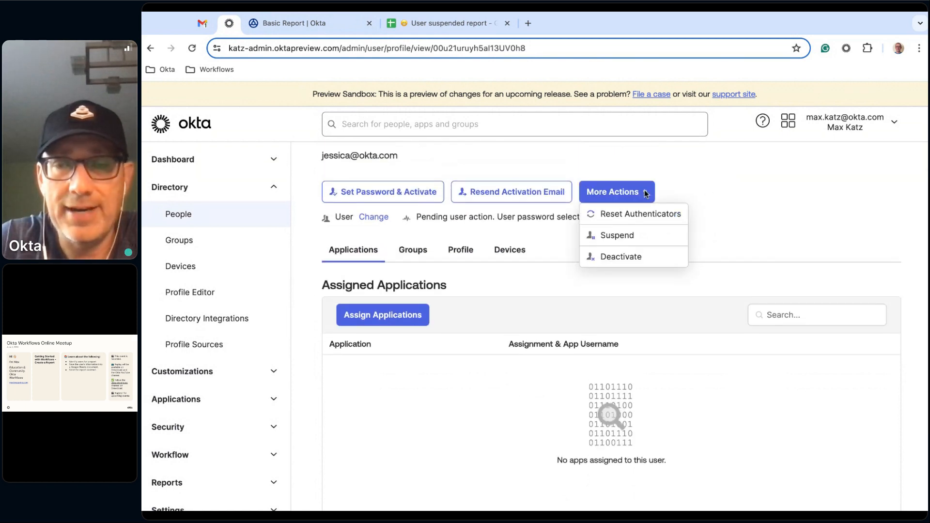
click(632, 255)
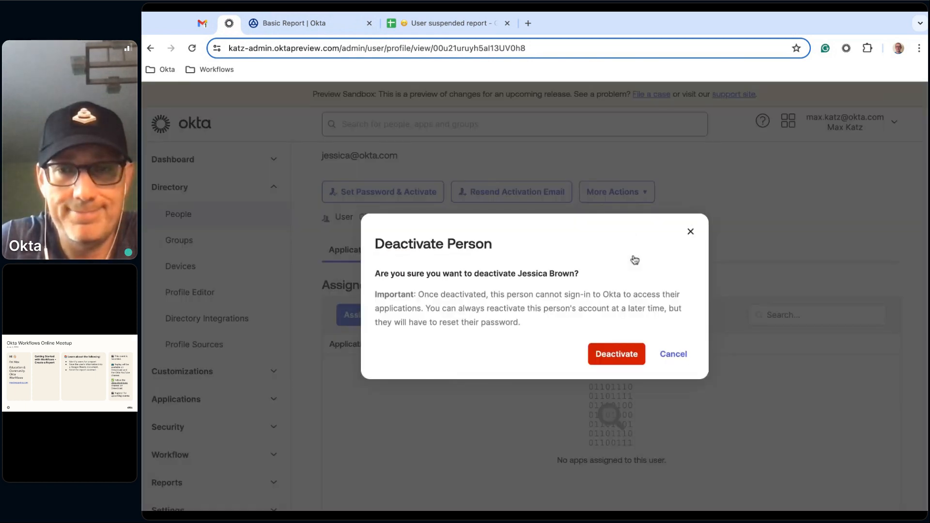
click(619, 355)
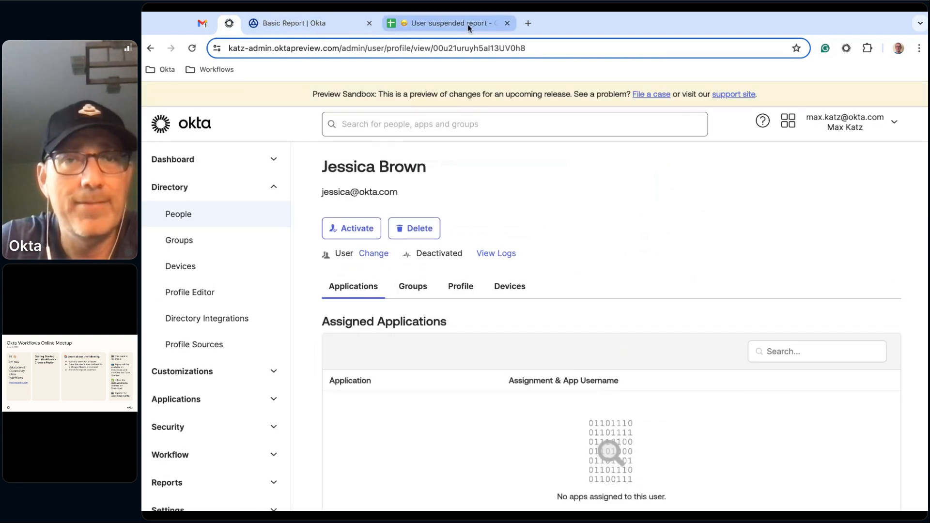
- Check the Basic Report flow's execution history and the User suspended report spreadsheet for the newly deactivated user's entry
click(328, 25)
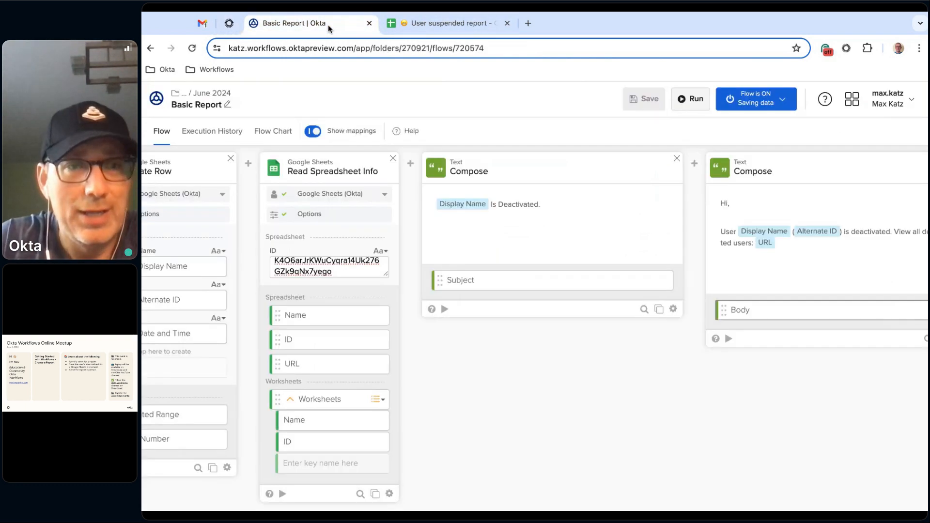
click(210, 137)
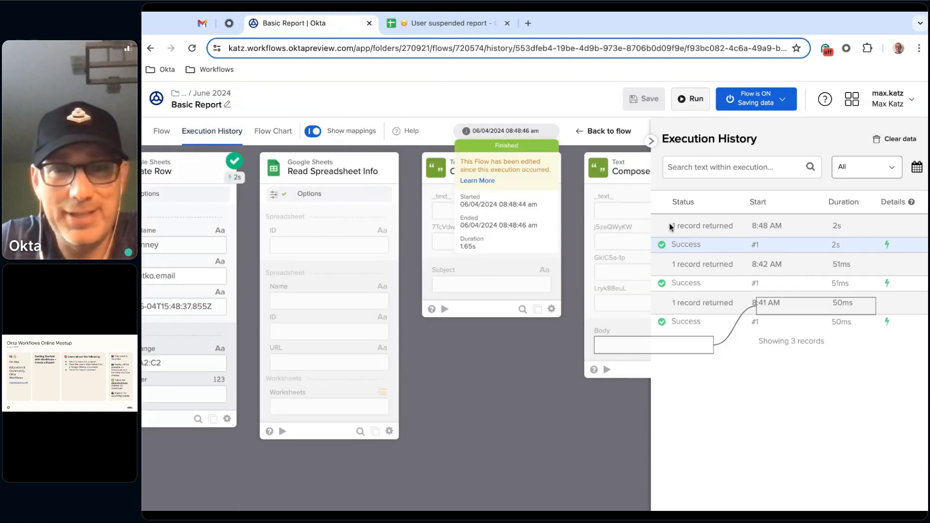
click(446, 25)
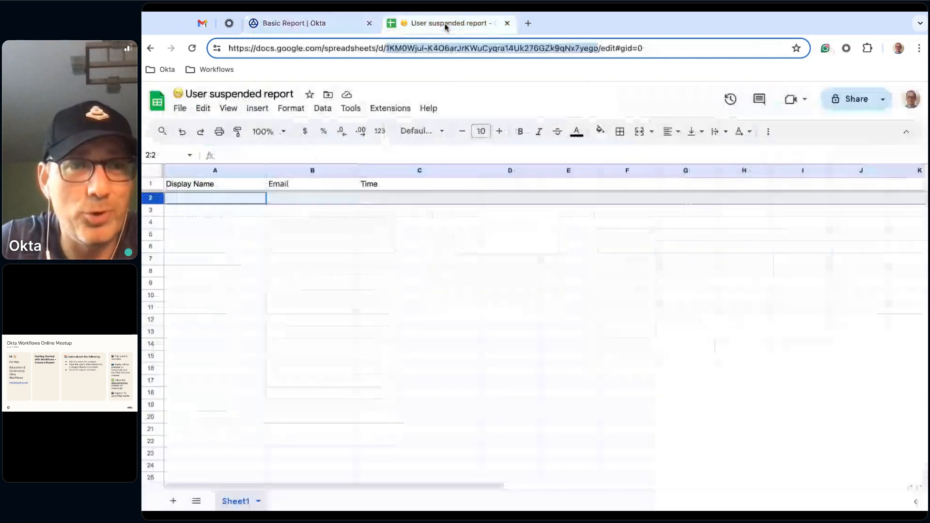
click(335, 236)
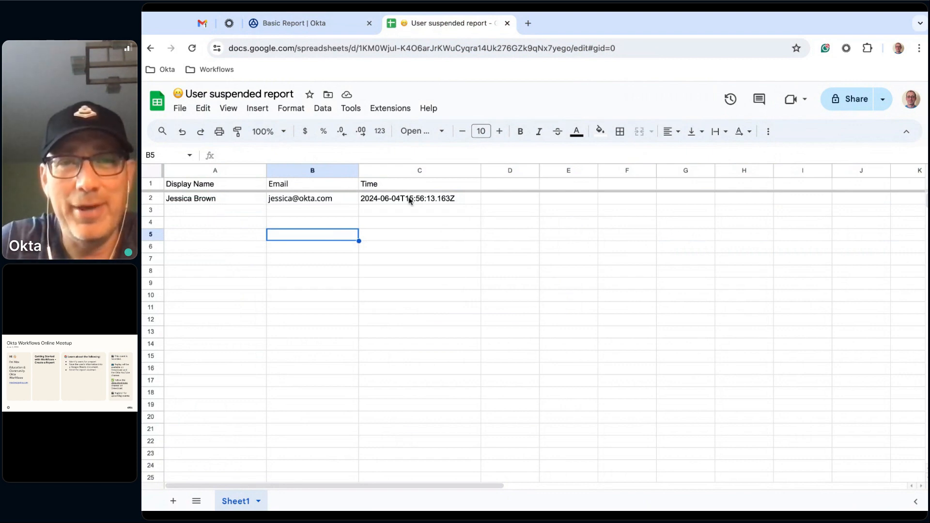
- Examine the values passed through each card in the Basic Report flow's latest execution, including the Send Email card, against the flow design
click(314, 23)
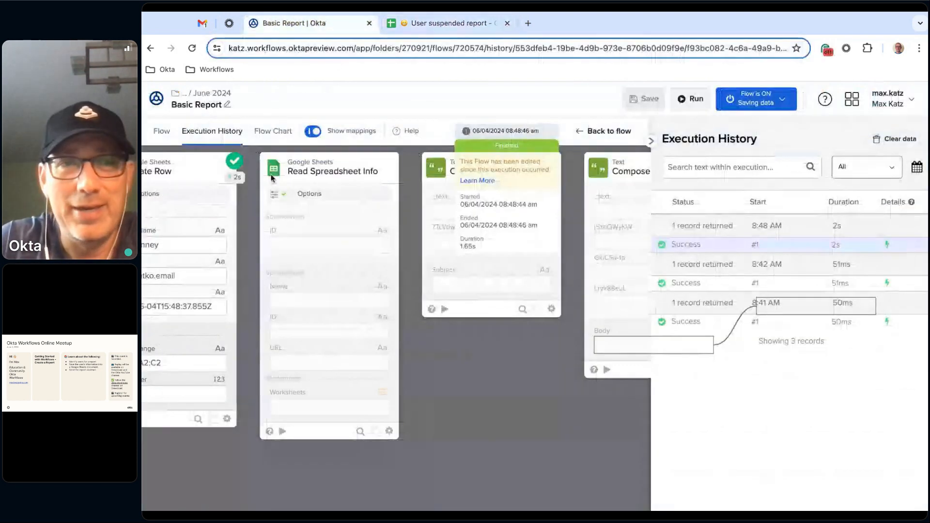
click(163, 132)
click(224, 132)
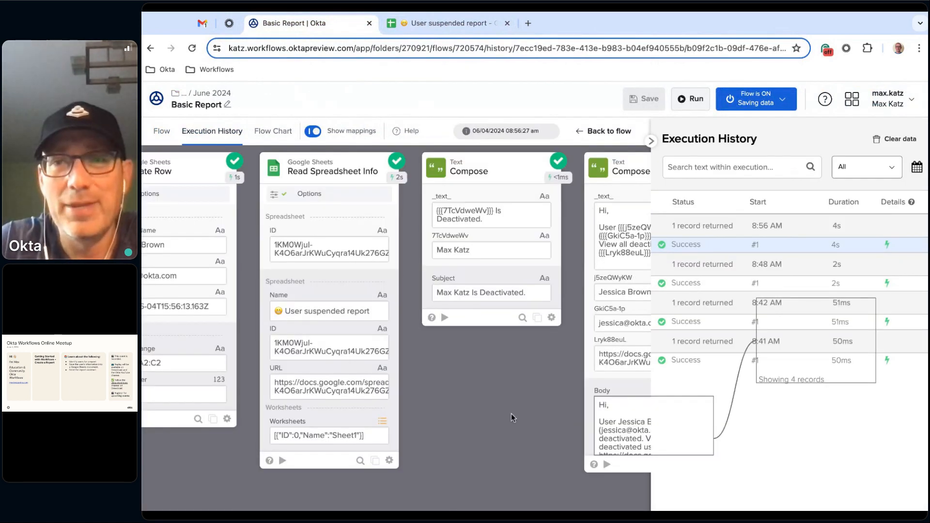
click(649, 143)
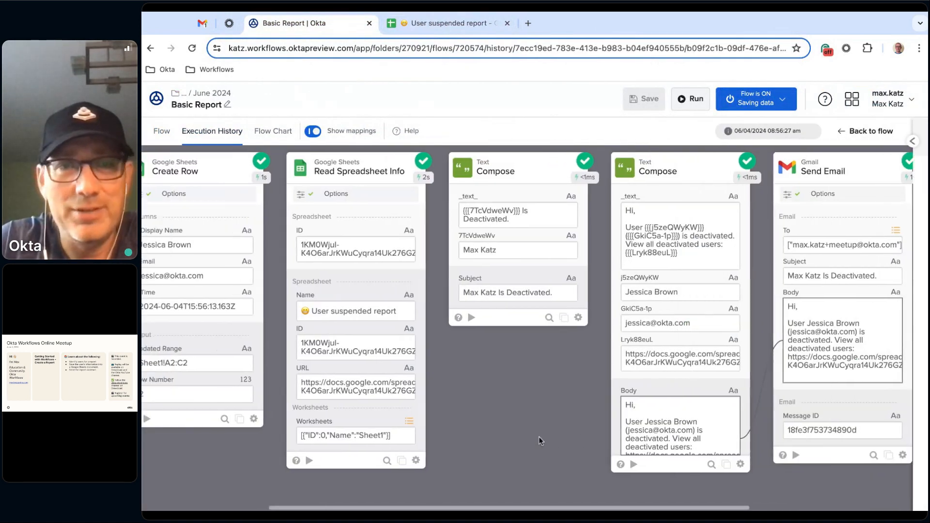
scroll(539, 437, left, 5)
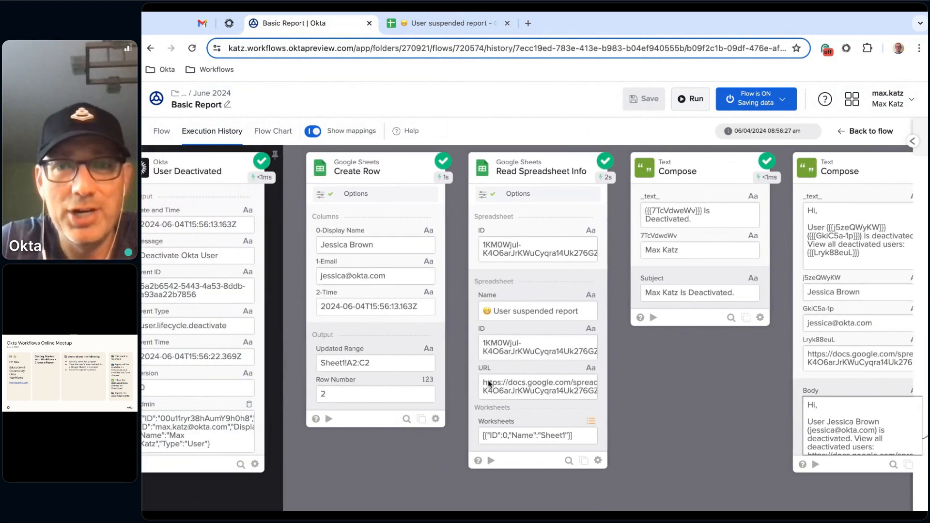
scroll(562, 351, right, 3)
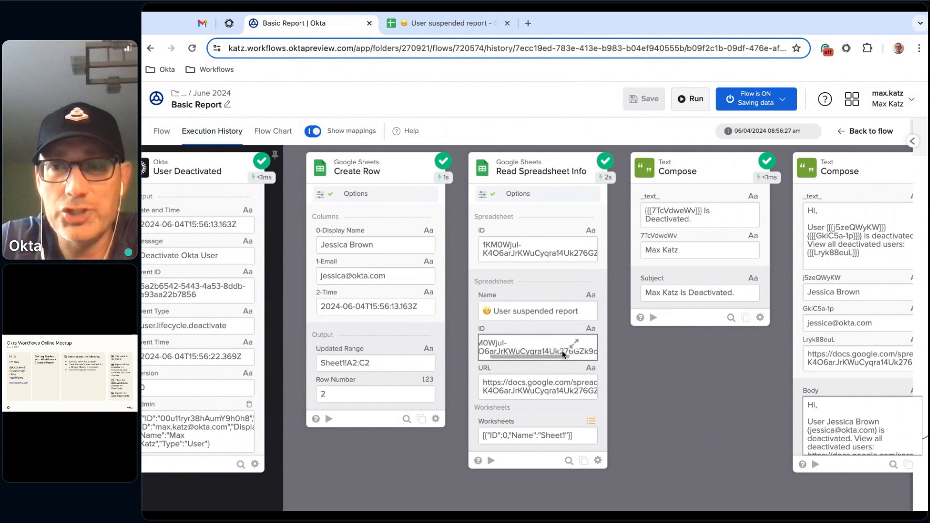
scroll(713, 440, right, 4)
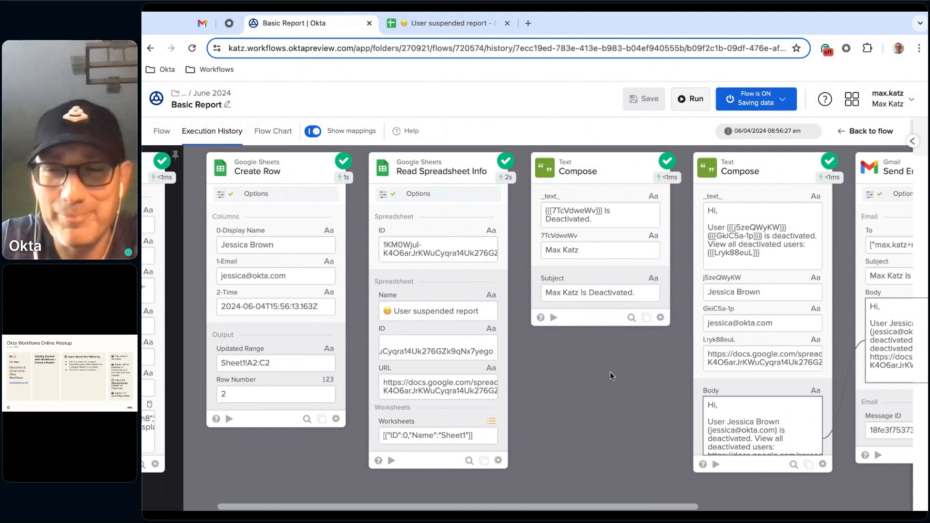
scroll(584, 418, right, 5)
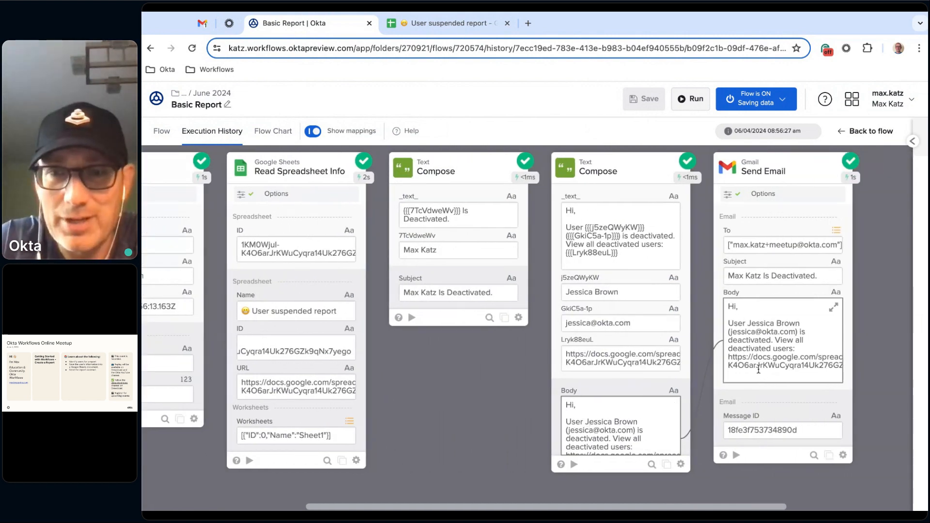
click(162, 133)
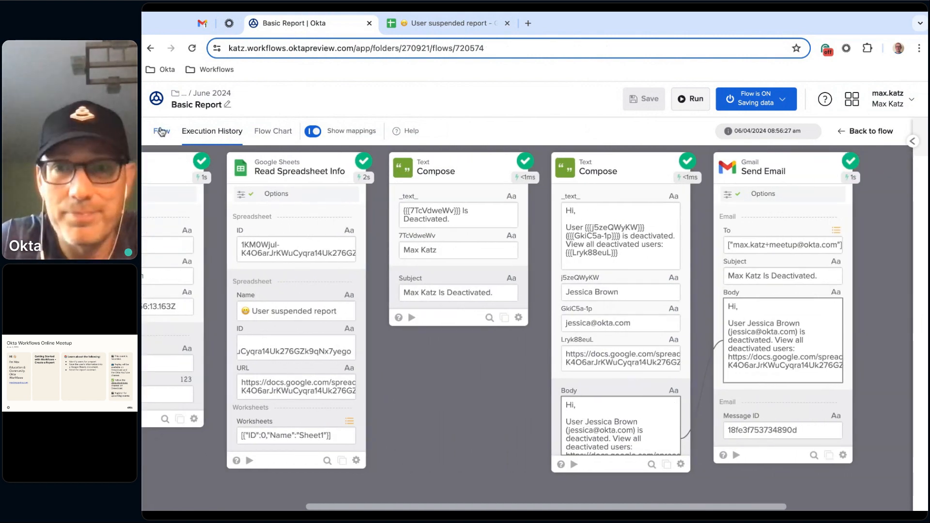
scroll(706, 450, right, 4)
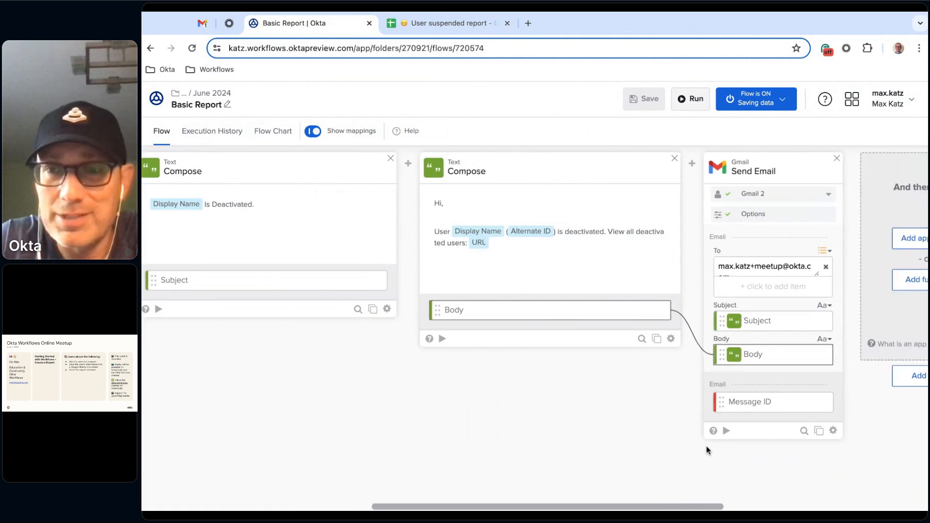
click(229, 132)
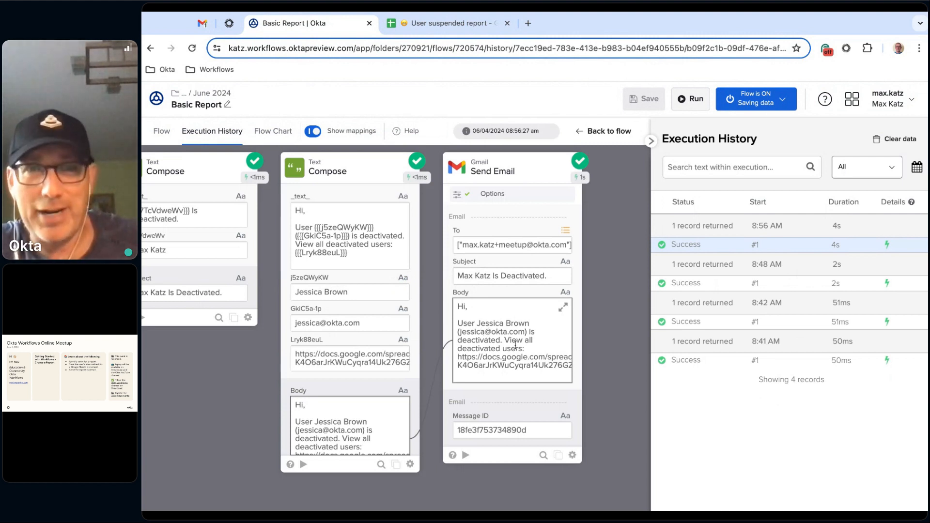
- Switch to Gmail, open the deactivation notification, view the report through its spreadsheet link and close the opened sheet
click(202, 23)
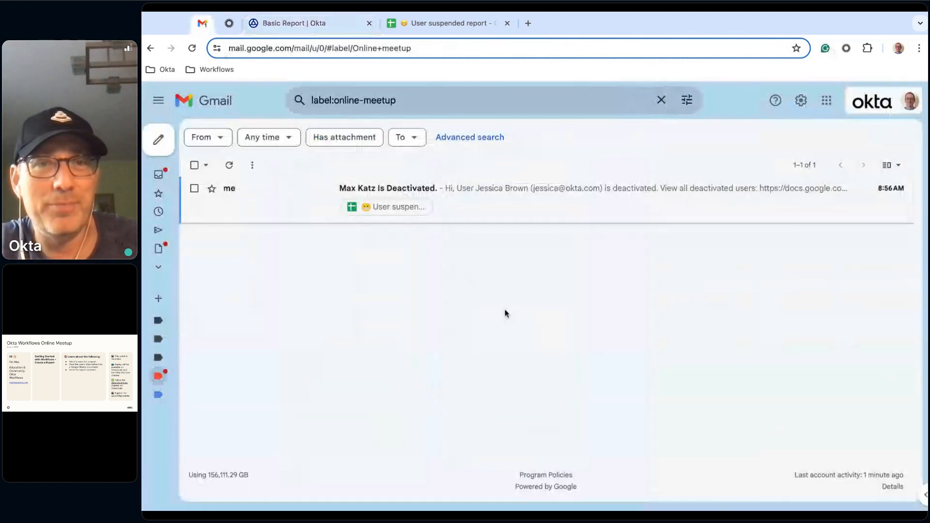
click(515, 207)
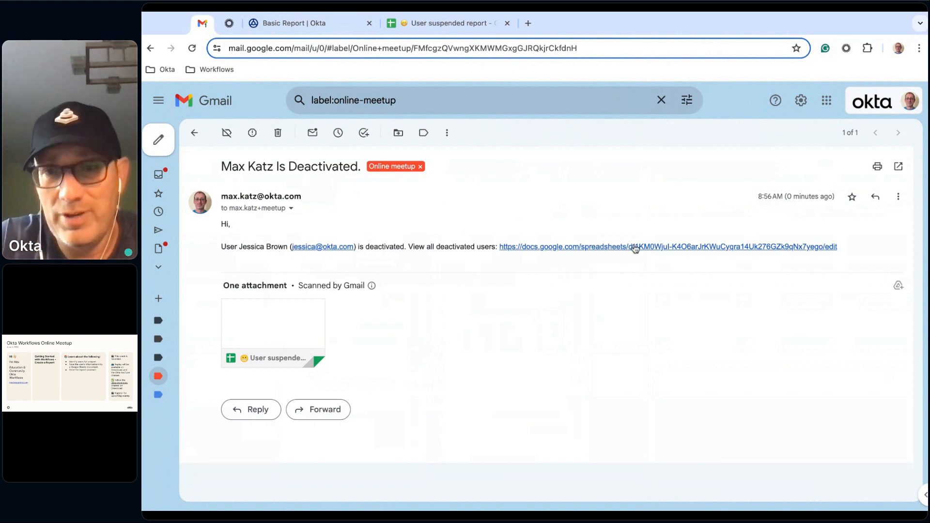
click(701, 247)
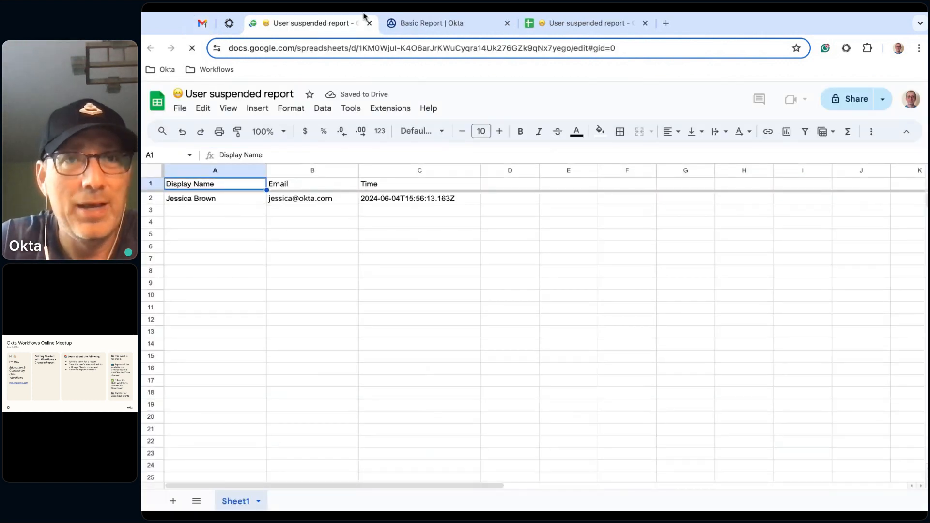
key(ctrl+w)
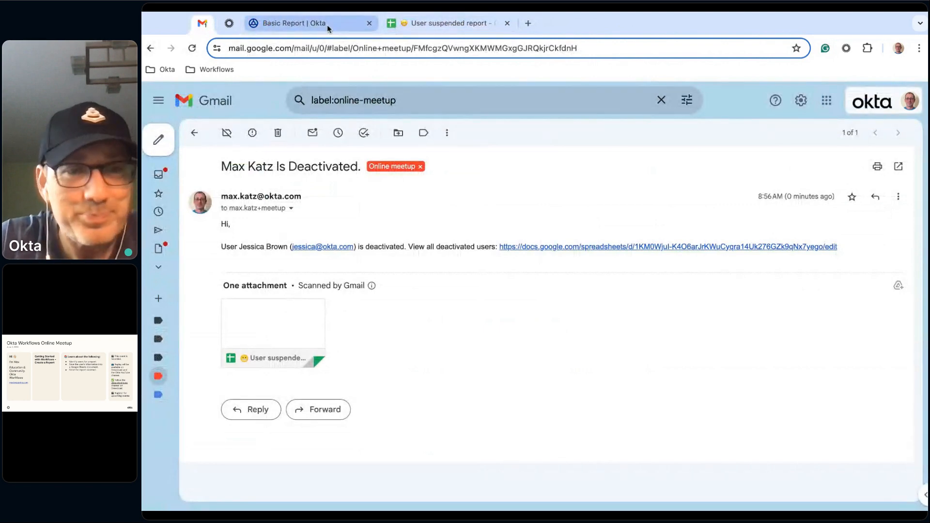
- Return to the Basic Report flow design and remove the Admin Display Name from the Subject Compose card
click(327, 24)
click(168, 137)
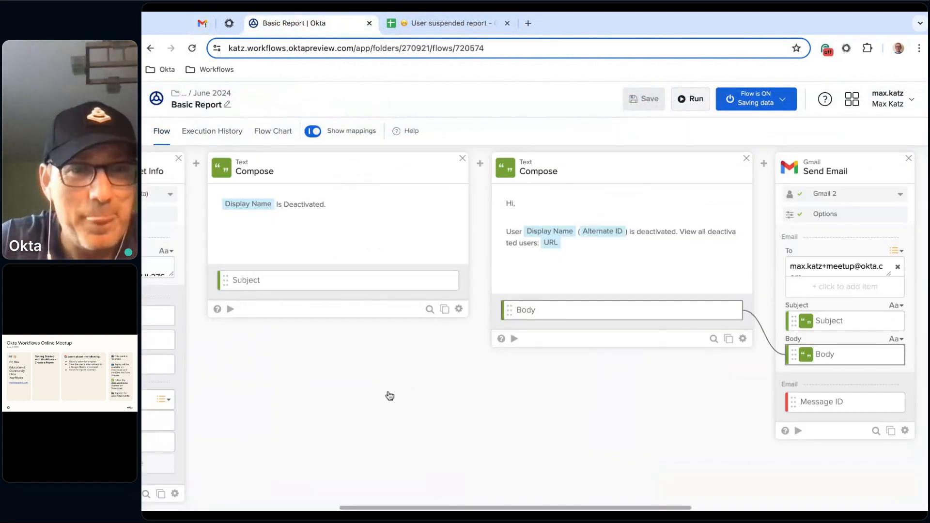
scroll(388, 395, left, 5)
scroll(390, 396, left, 4)
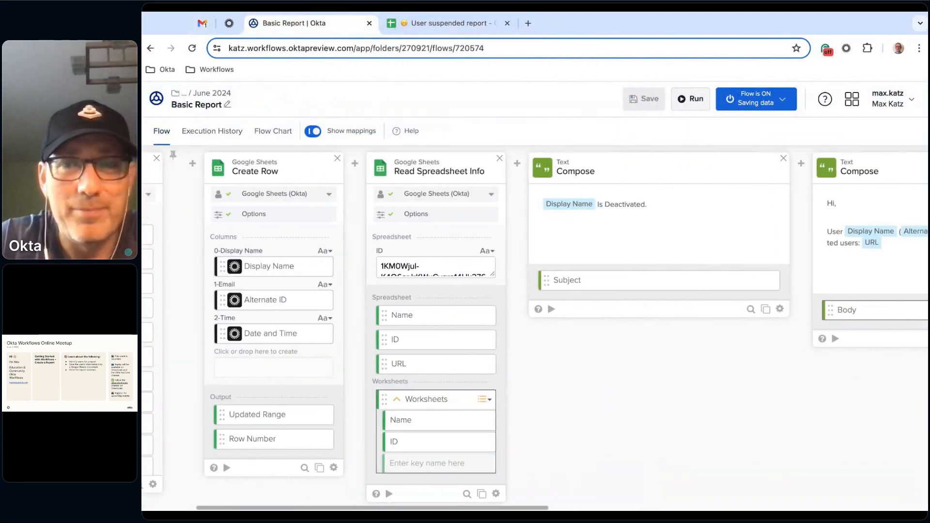
mouse_move(648, 209)
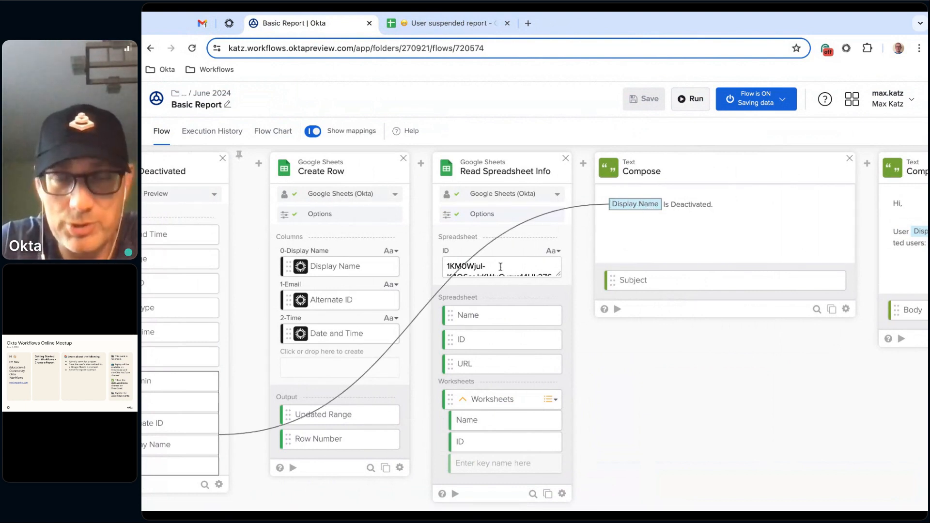
scroll(683, 445, left, 3)
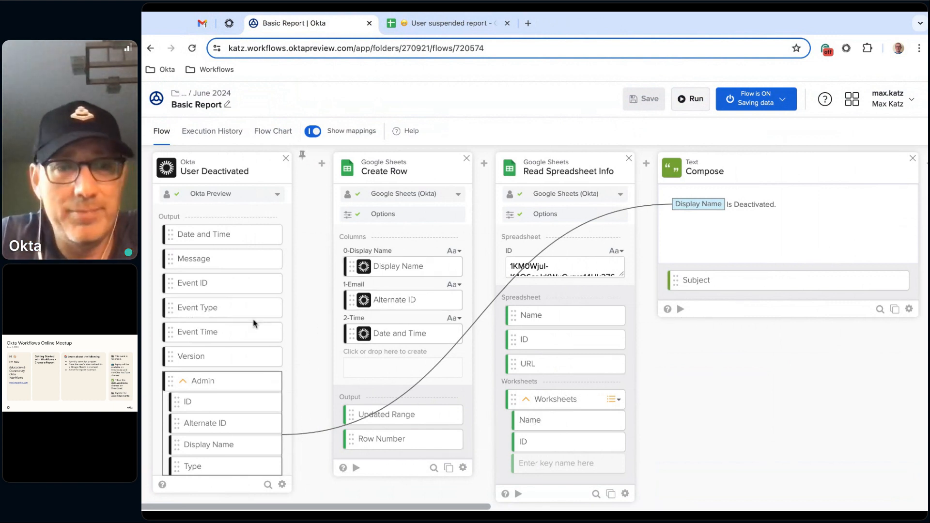
scroll(253, 323, down, 2)
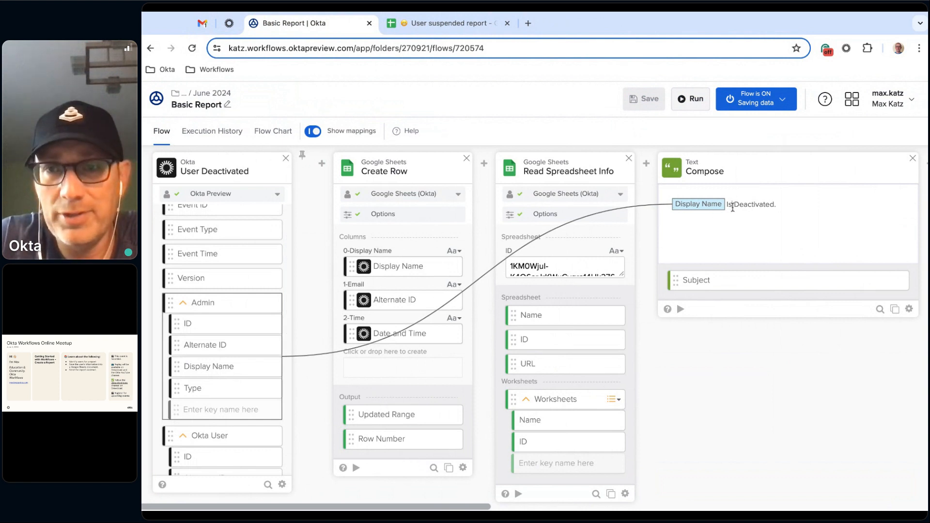
key(BackSpace)
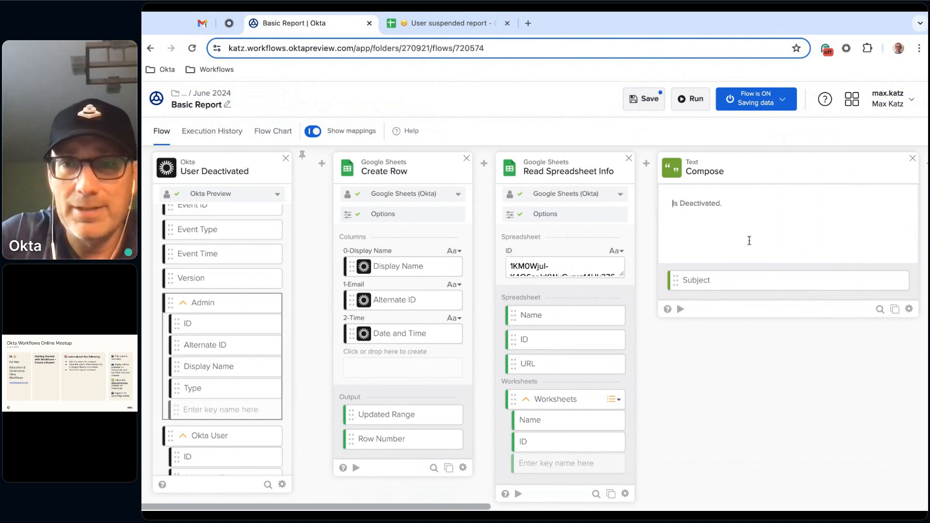
- Map the Okta User's Display Name to the start of the Subject Compose text and save the flow
click(181, 303)
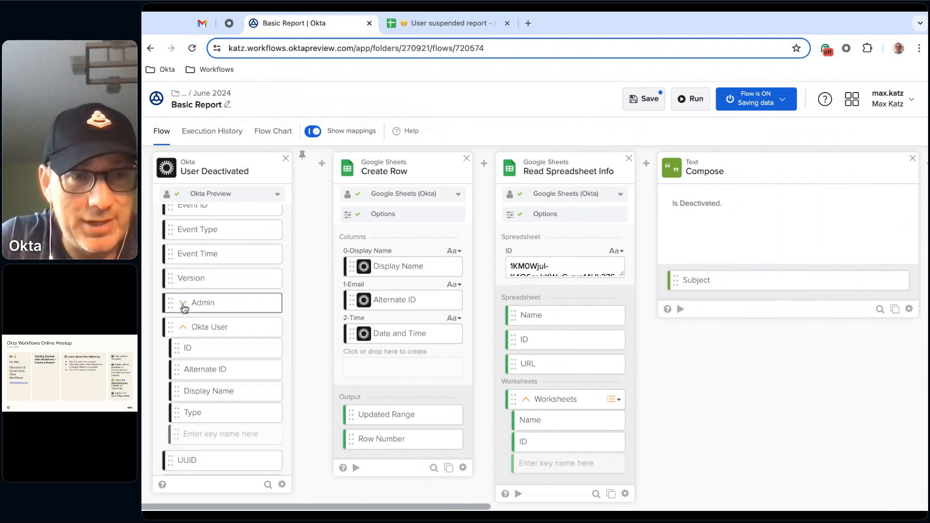
click(185, 326)
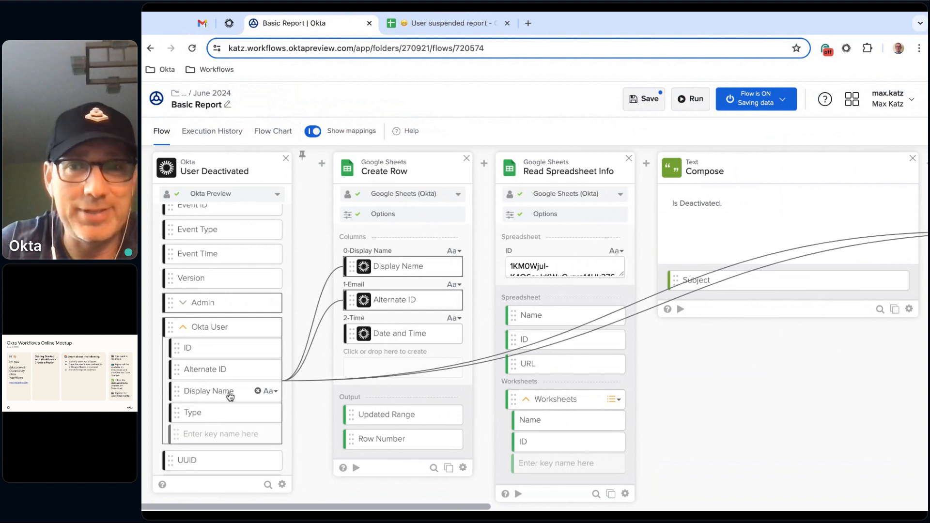
drag(227, 396, 675, 204)
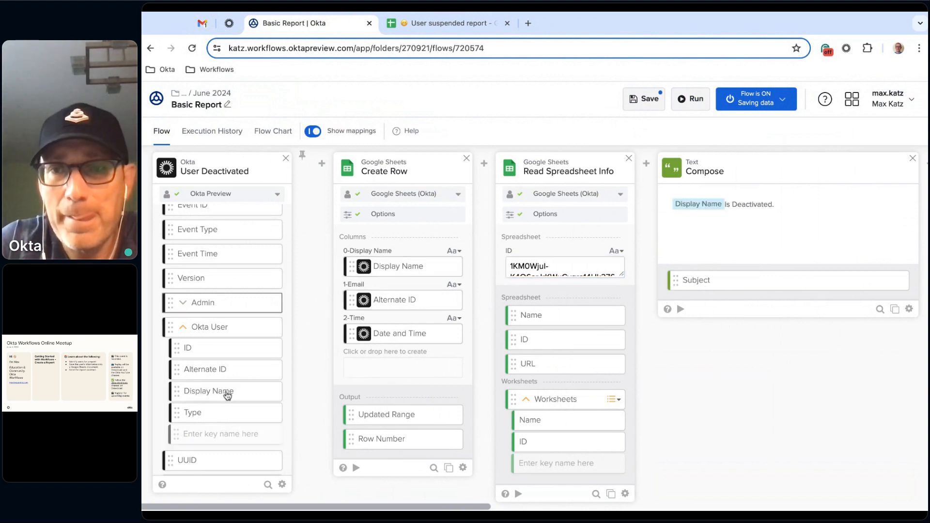
click(646, 101)
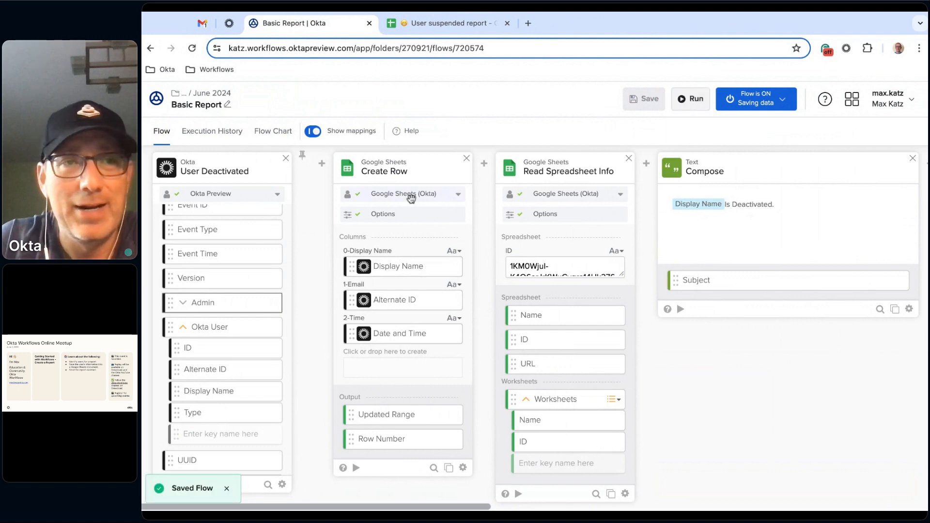
- Review the User Deactivated and Google Sheets card values in the latest execution and return to the flow design
click(215, 139)
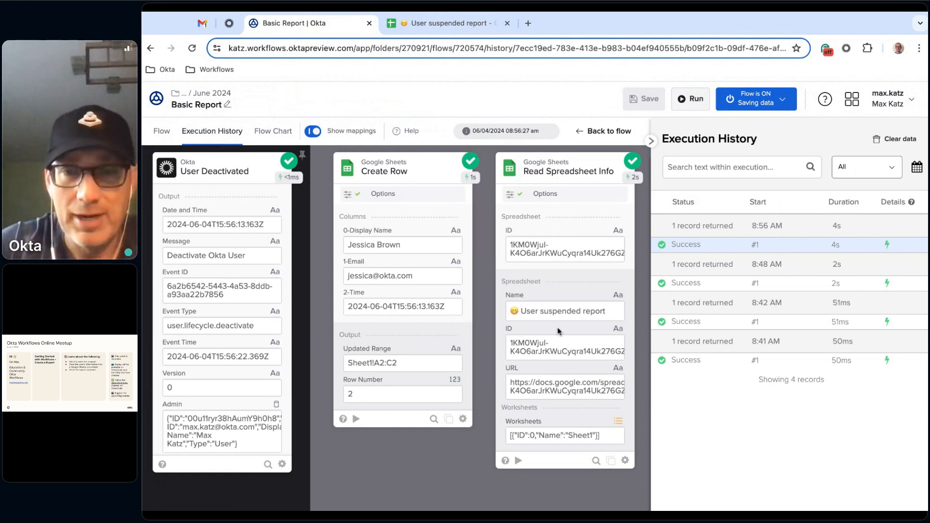
scroll(416, 353, right, 2)
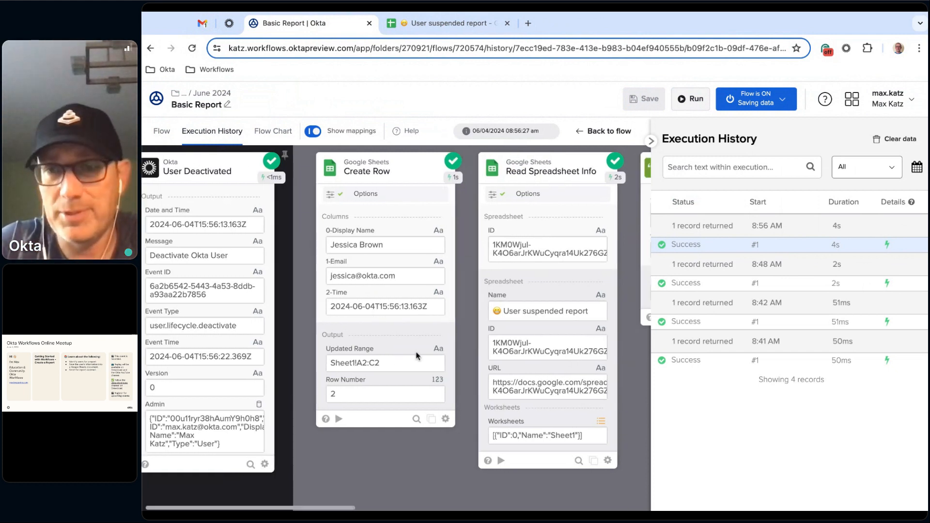
scroll(415, 353, left, 2)
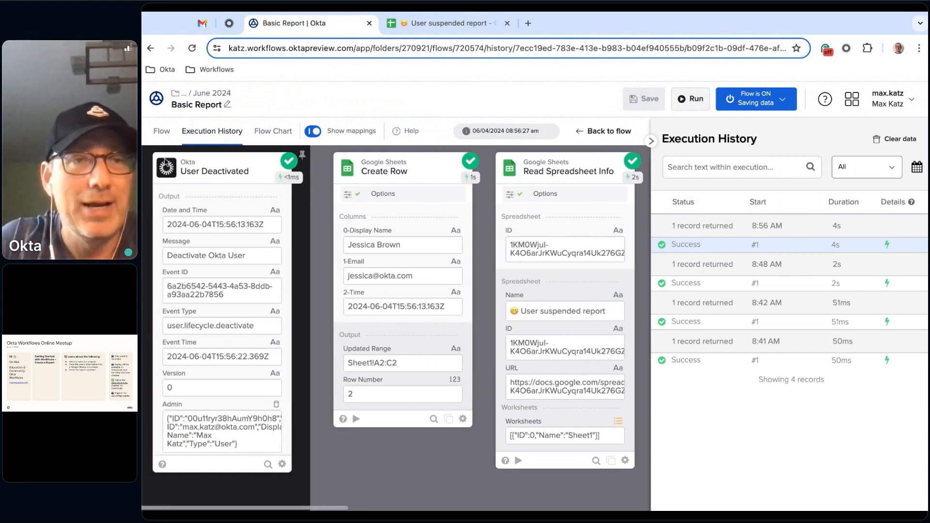
click(161, 135)
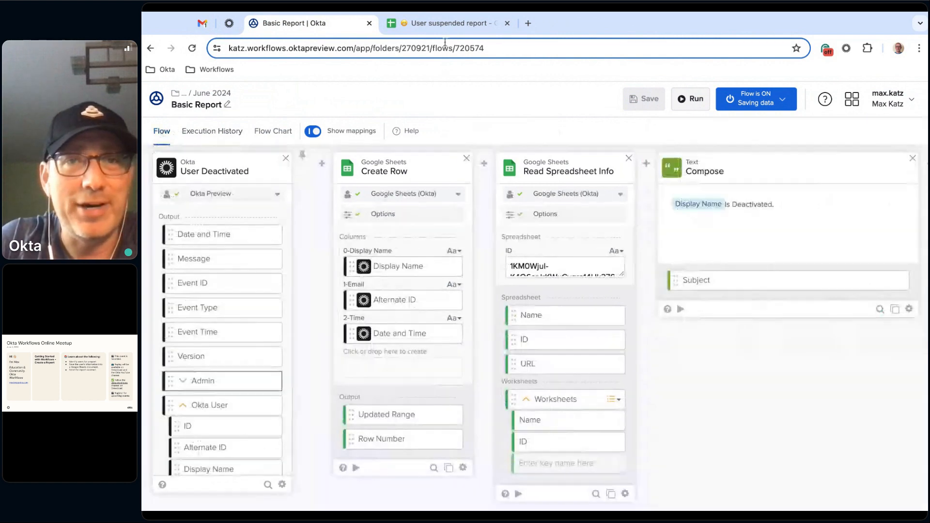
- Switch to the Okta admin console and open the second deactivated user's profile from the People directory
click(229, 22)
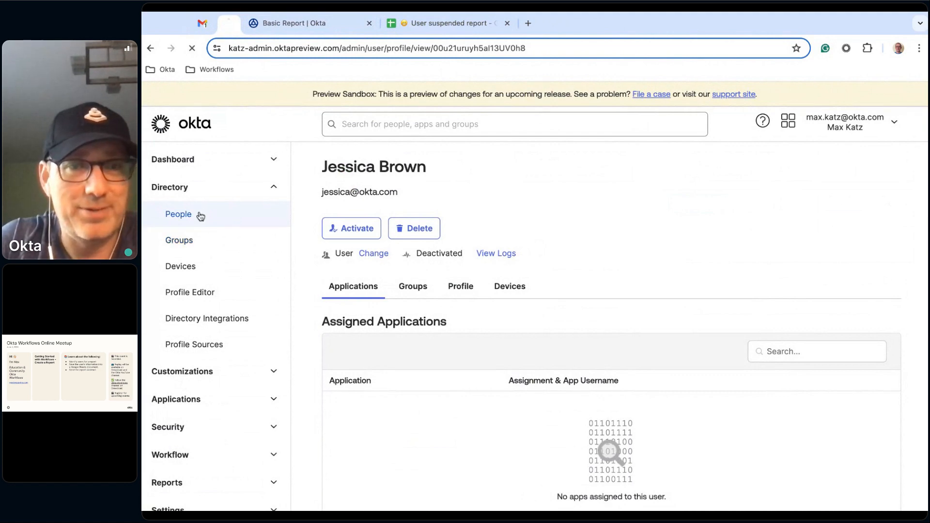
scroll(550, 283, down, 1)
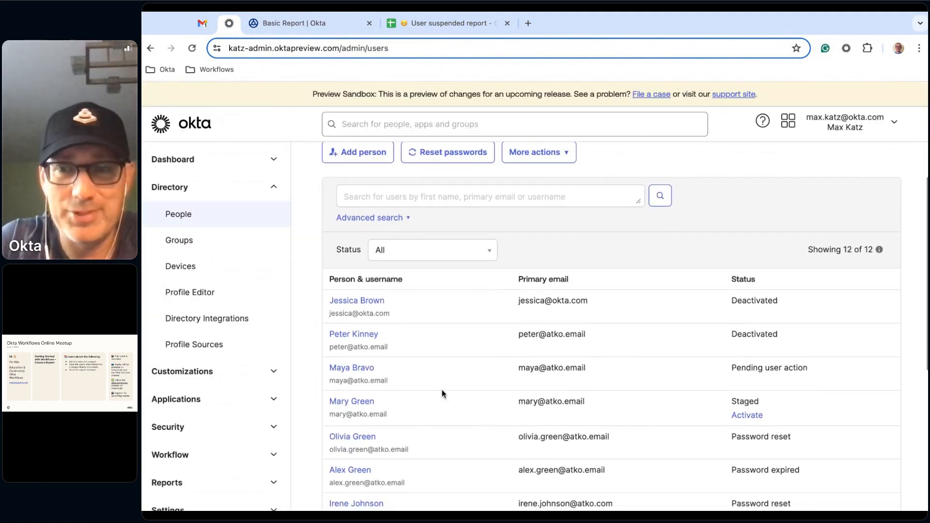
click(361, 336)
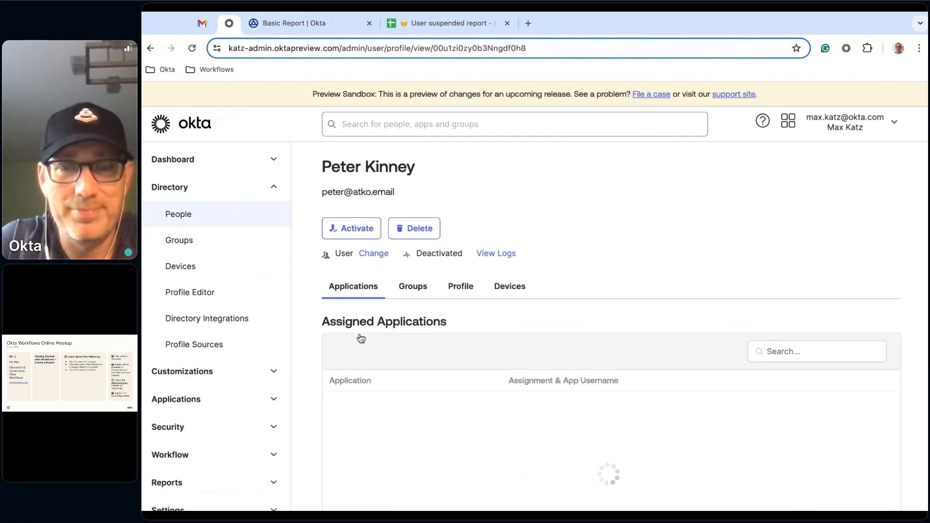
- Activate the opened user's account and deactivate it again to trigger the flow
click(349, 228)
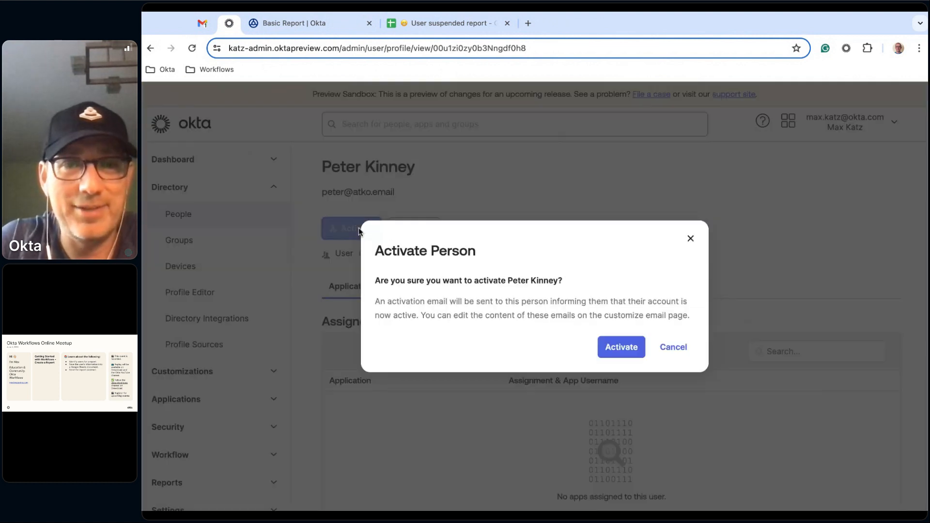
click(635, 348)
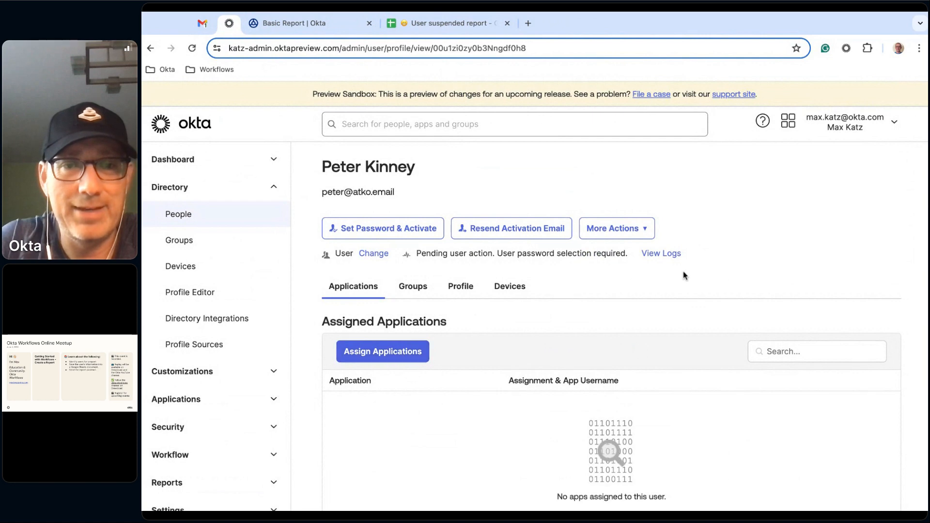
click(644, 230)
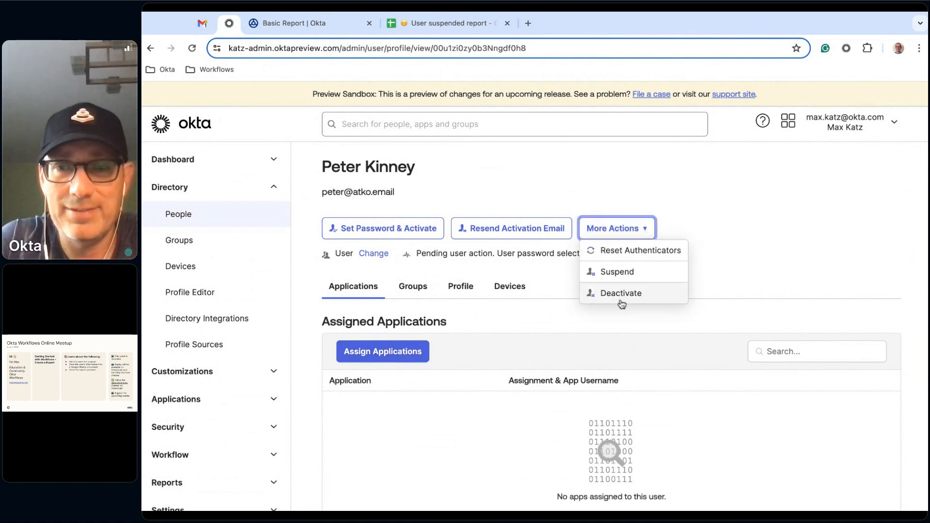
click(639, 299)
click(613, 348)
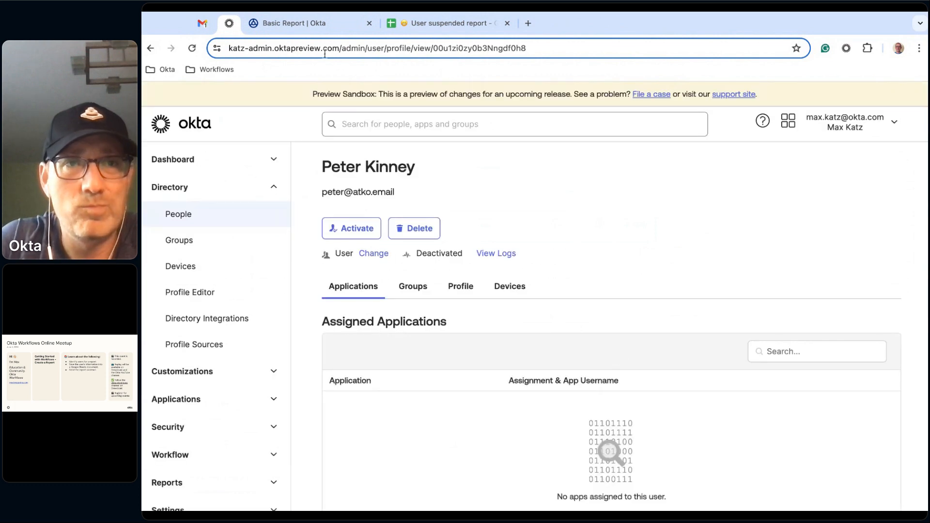
- Check the User suspended report sheet for the new row, refresh the online-meetup label in Gmail and open the new deactivation email
click(469, 26)
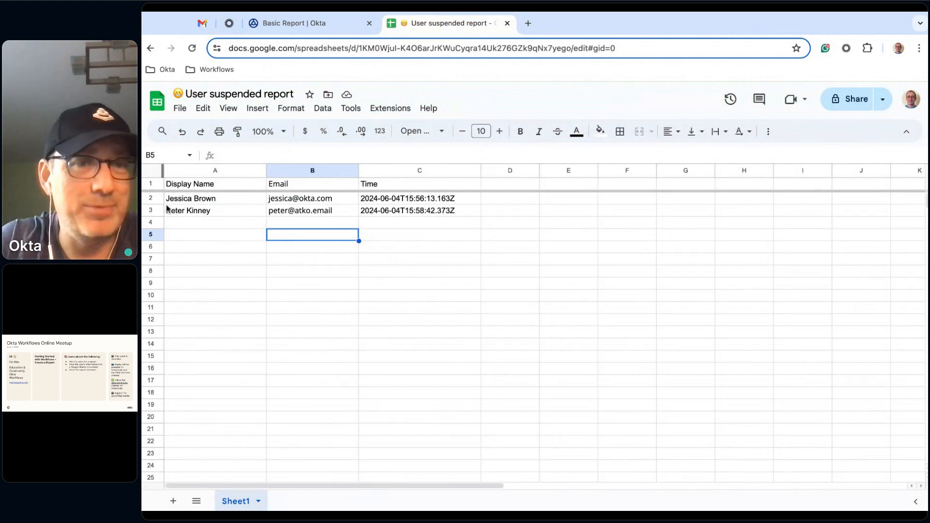
click(202, 23)
click(194, 132)
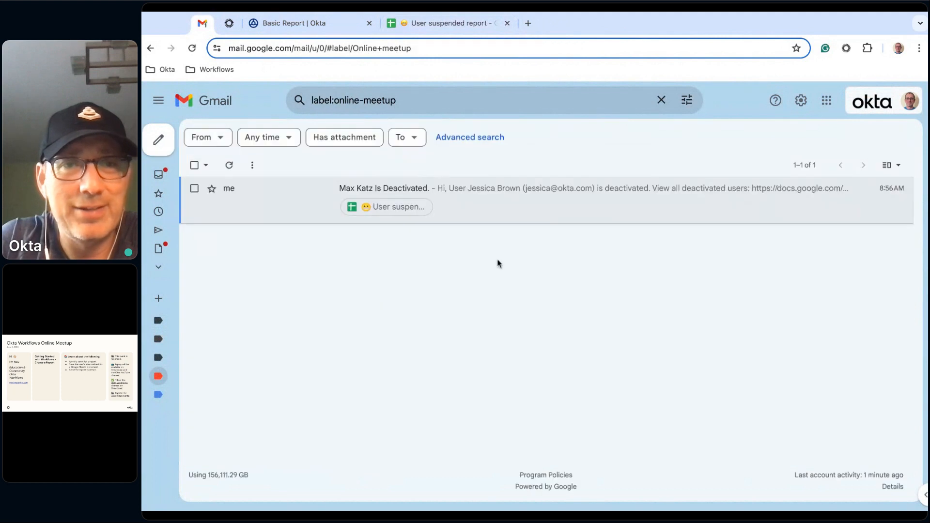
click(229, 166)
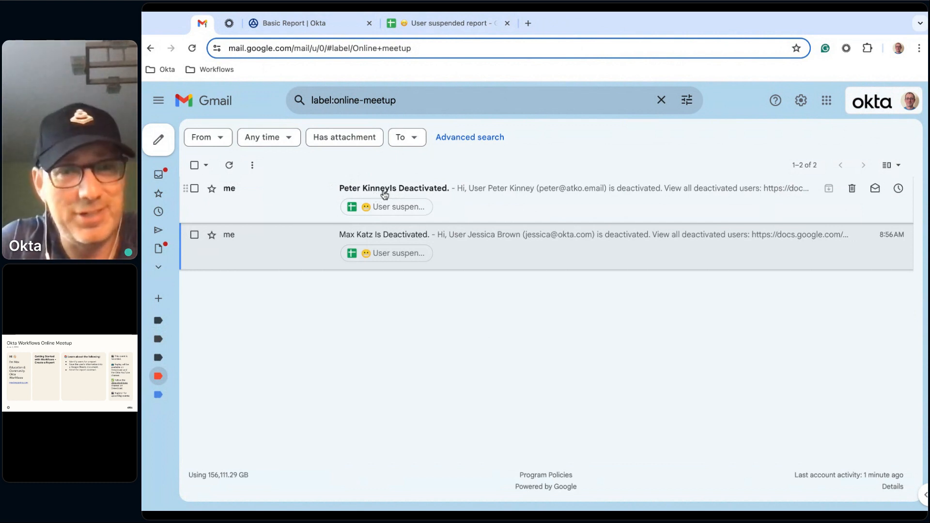
click(471, 202)
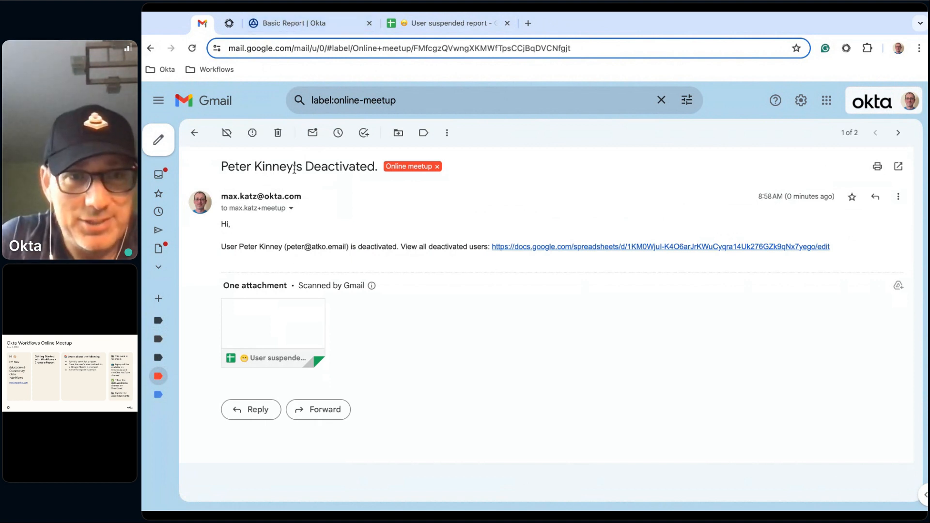
- Return to the Basic Report flow, insert a space between Display Name and "Is Deactivated." in the Subject Compose card, and save the flow
click(309, 25)
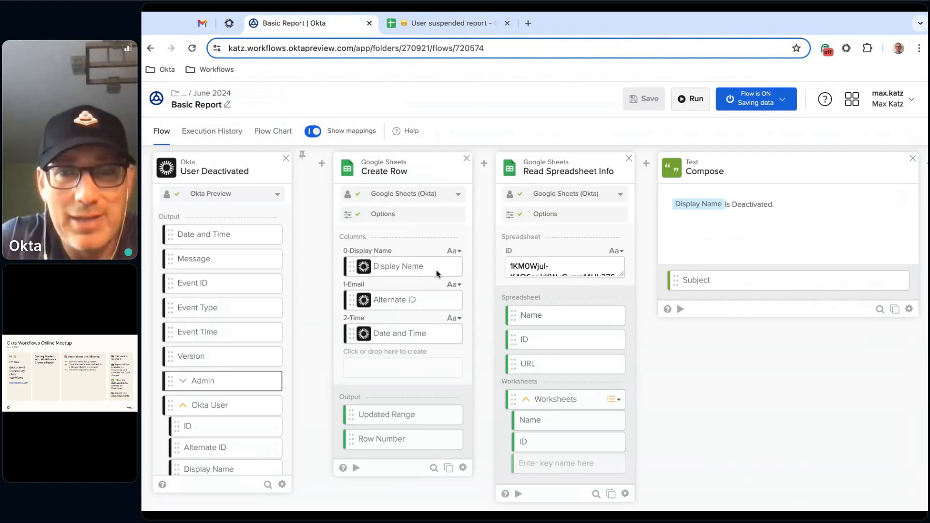
click(754, 205)
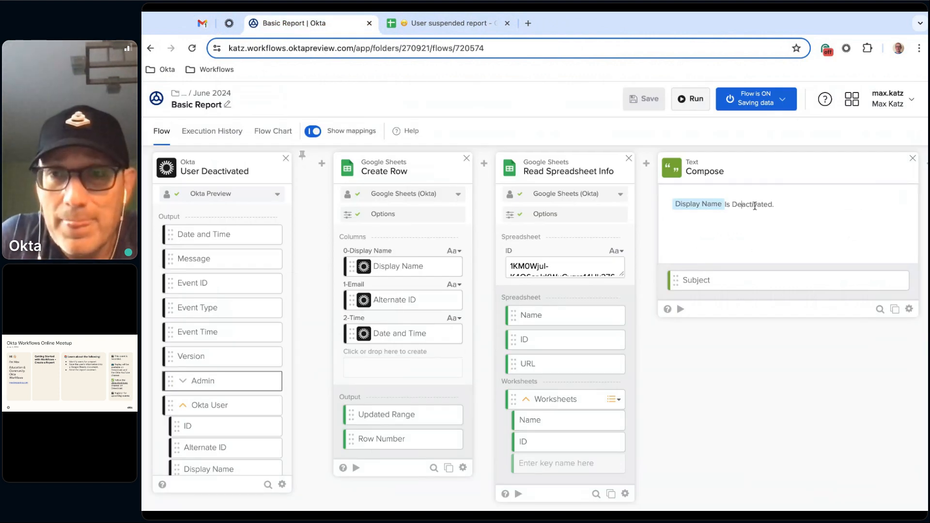
key(Left)
key(Left)
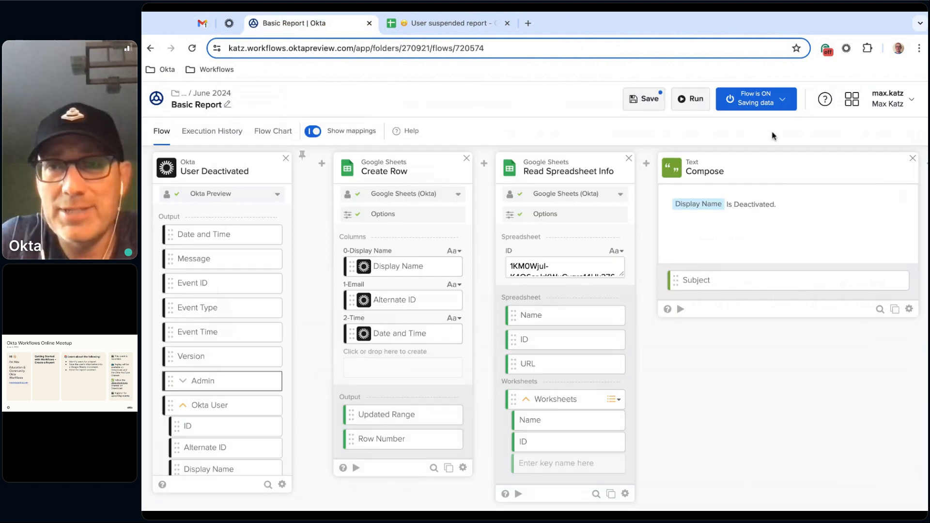
click(655, 107)
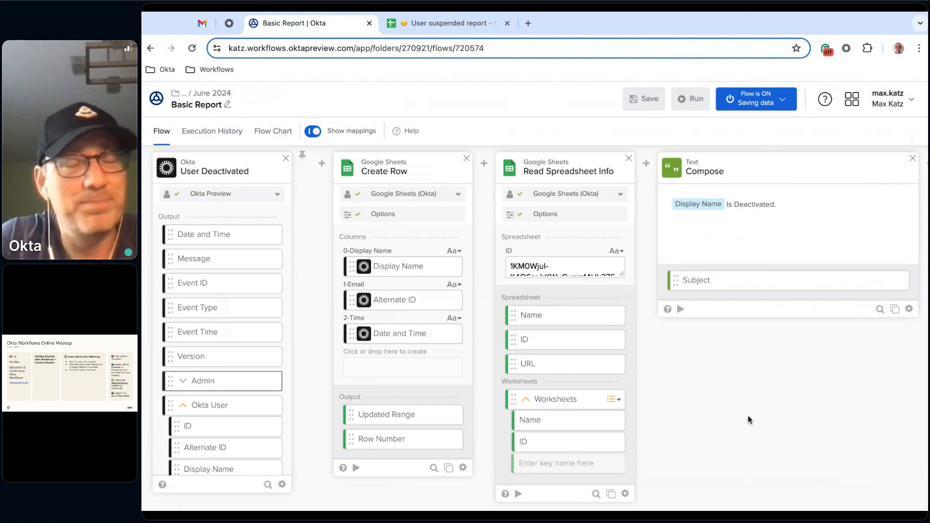
scroll(679, 420, right, 10)
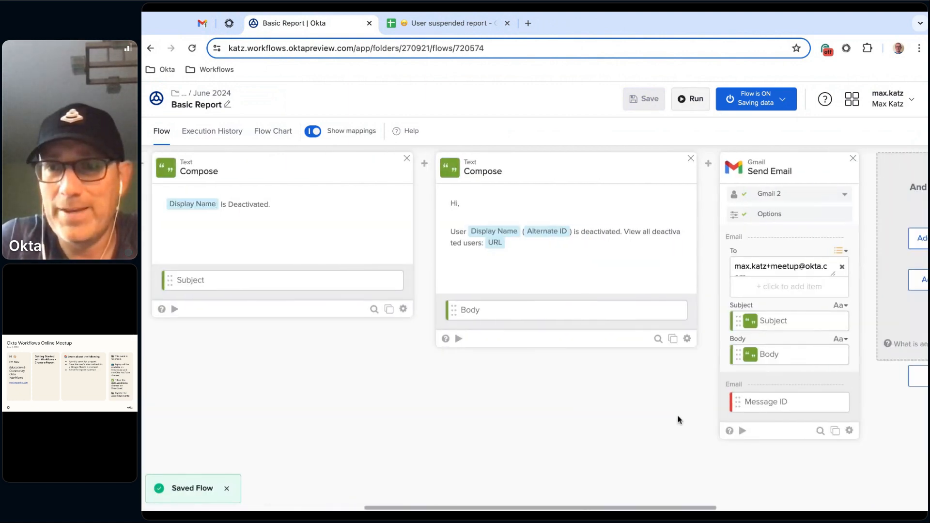
scroll(535, 327, left, 5)
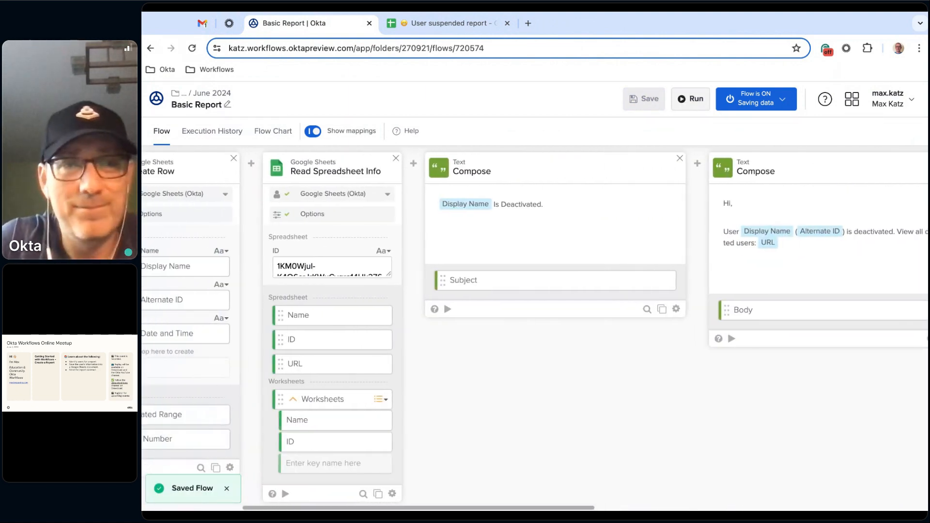
scroll(534, 327, left, 1)
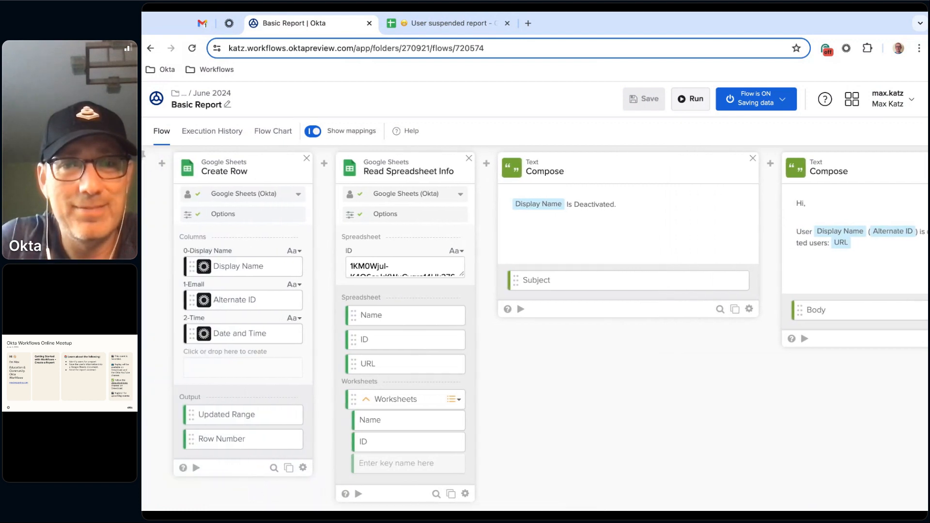